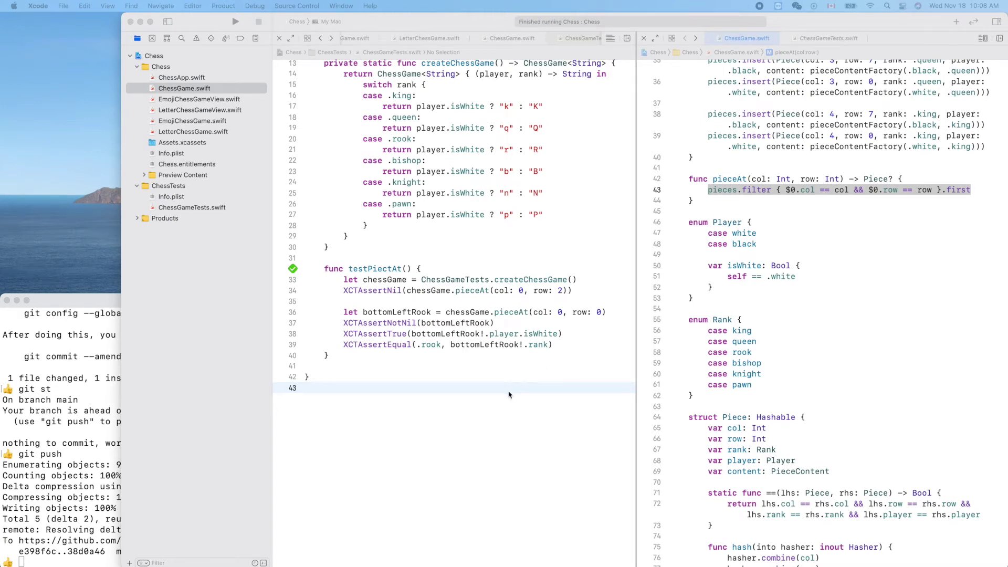
pyautogui.scroll(3, 825, 261)
pyautogui.scroll(3, 826, 262)
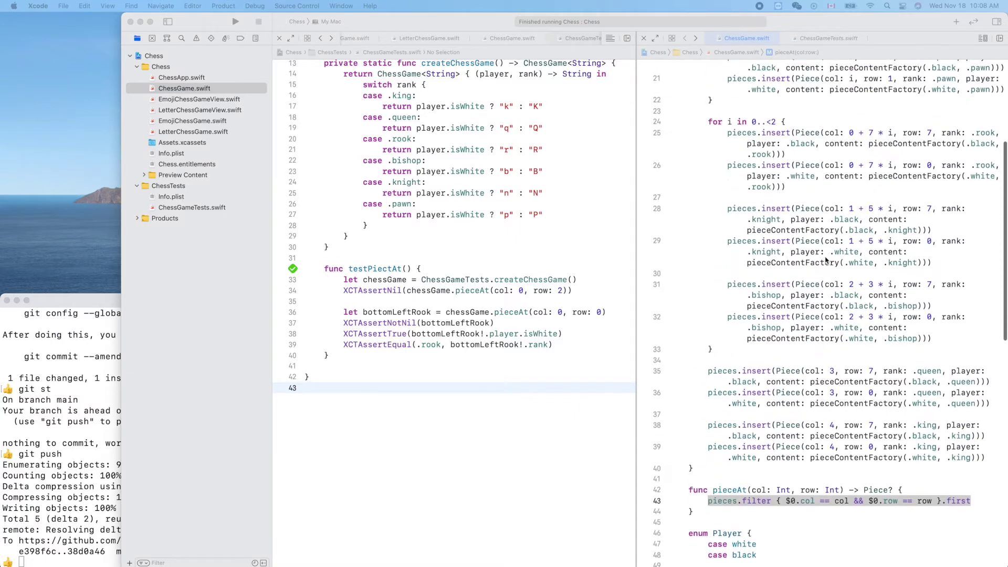
pyautogui.scroll(5, 825, 262)
pyautogui.scroll(-5, 819, 300)
pyautogui.scroll(-2, 811, 355)
pyautogui.scroll(-1, 797, 405)
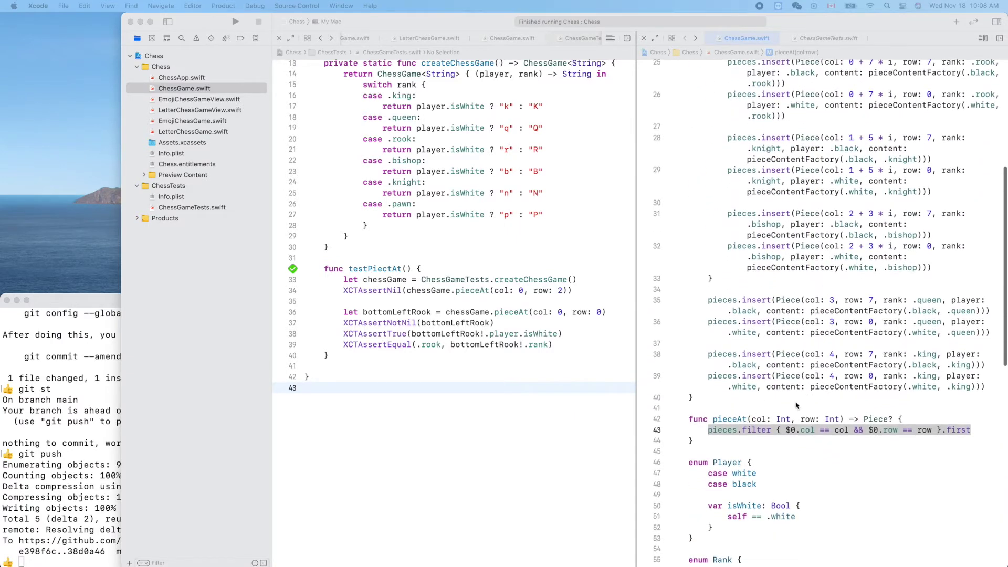
pyautogui.scroll(2, 797, 405)
pyautogui.scroll(2, 796, 406)
pyautogui.scroll(2, 793, 410)
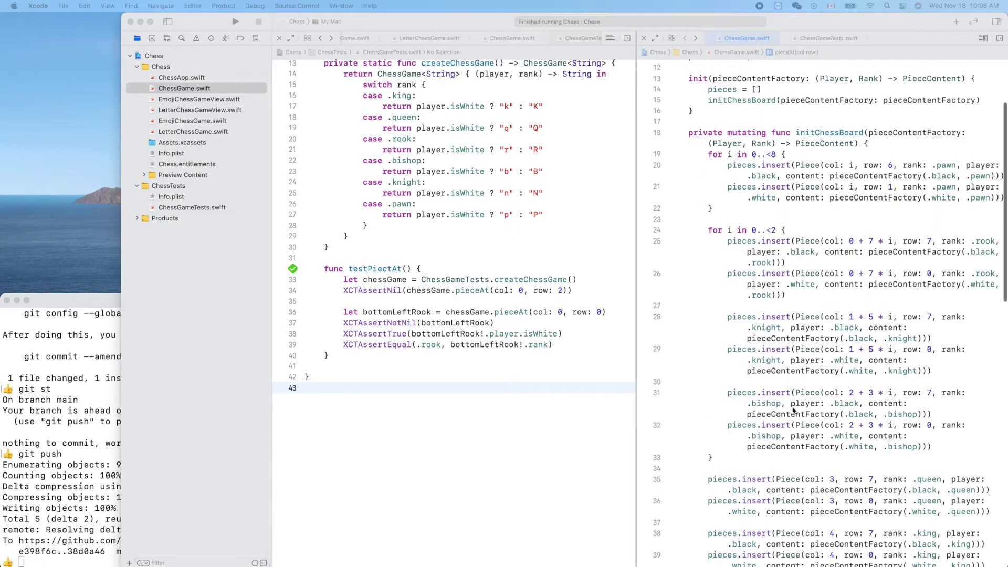
pyautogui.scroll(3, 793, 410)
pyautogui.scroll(-4, 793, 410)
pyautogui.scroll(2, 794, 410)
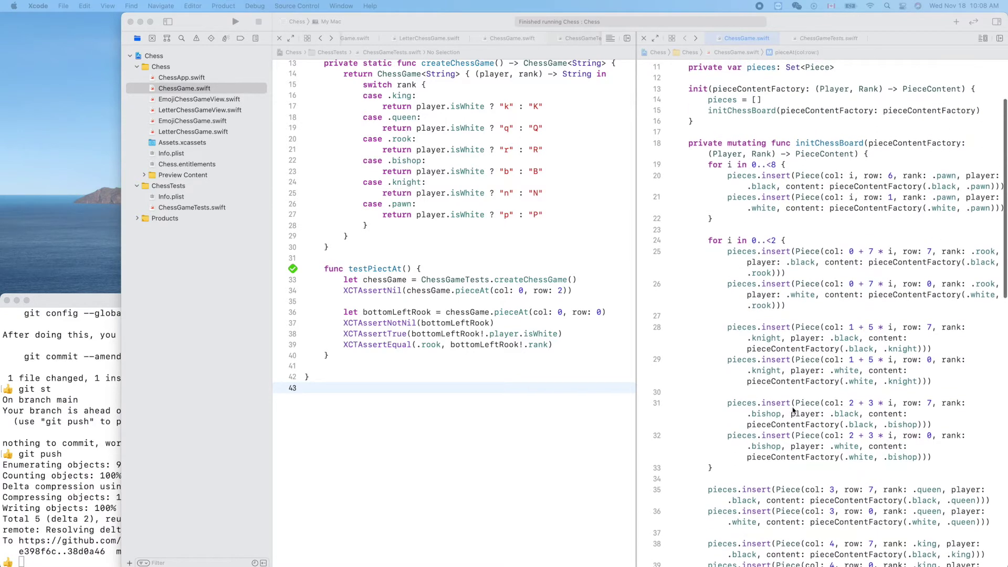
pyautogui.scroll(-3, 794, 412)
pyautogui.scroll(-1, 794, 412)
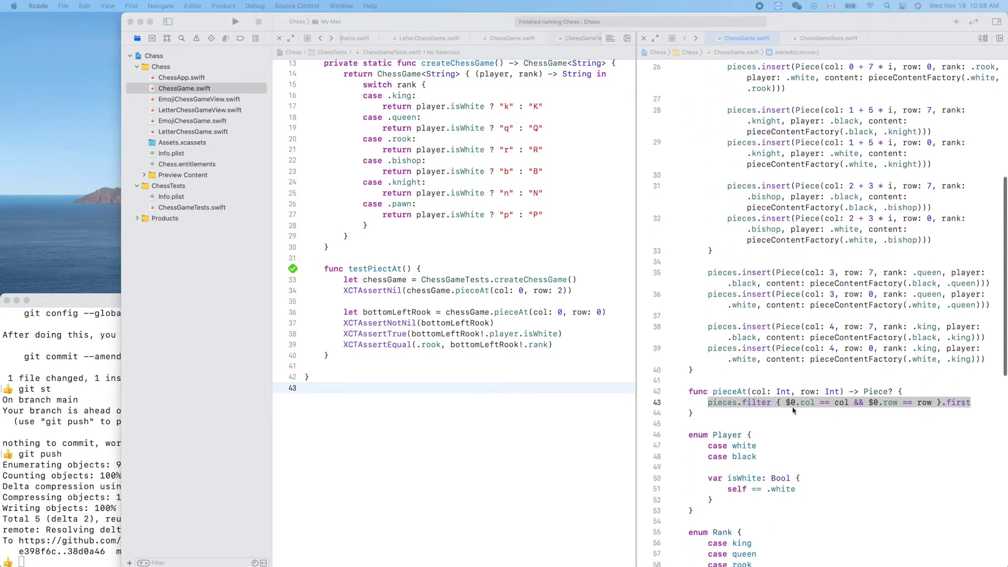
pyautogui.scroll(-1, 795, 412)
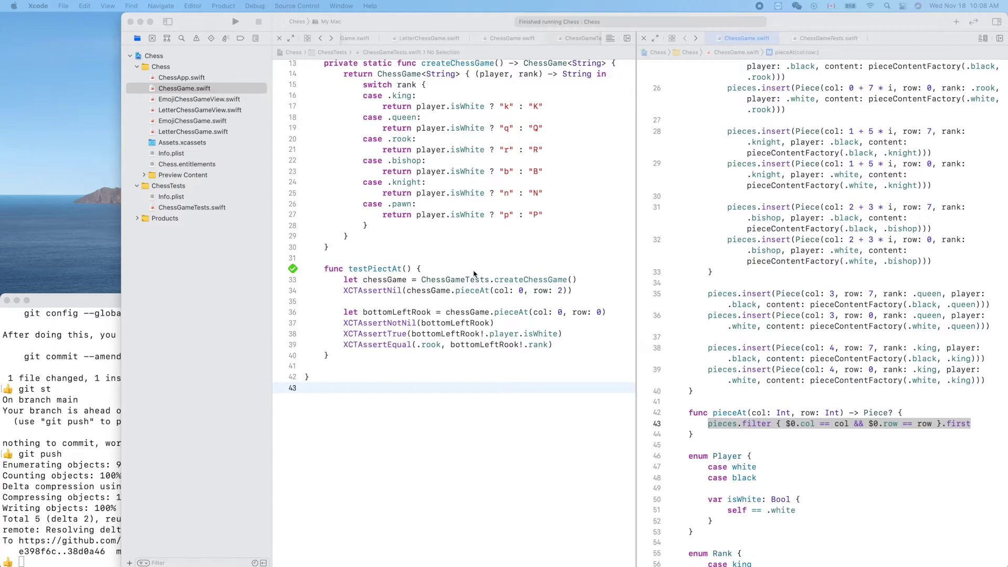
pyautogui.scroll(10, 769, 302)
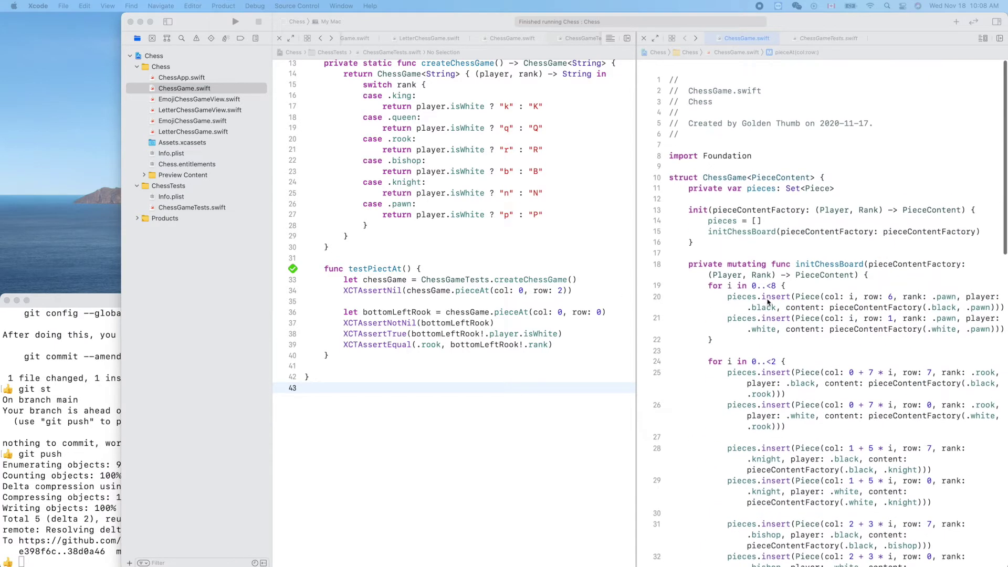
pyautogui.scroll(-2, 769, 302)
pyautogui.scroll(2, 769, 302)
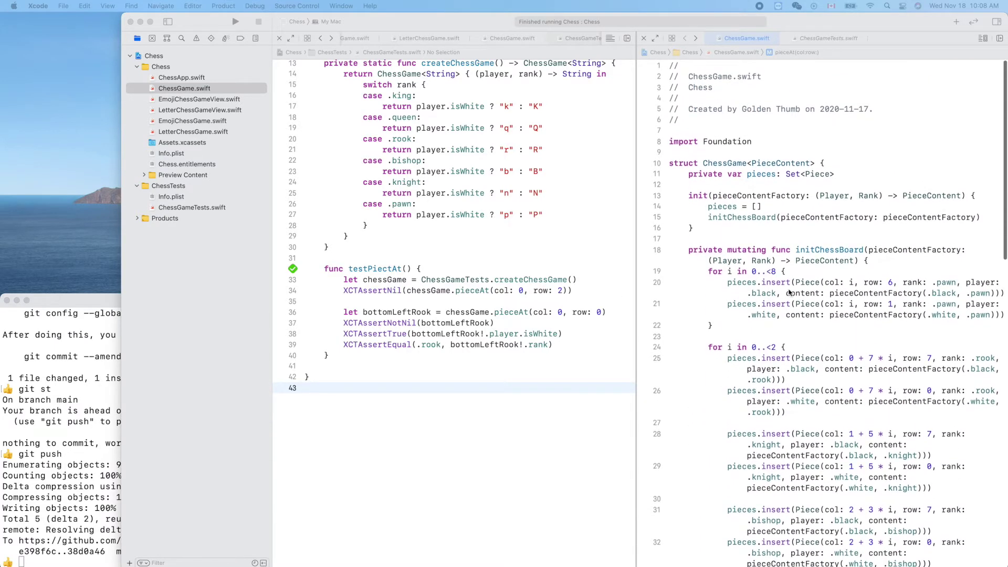
pyautogui.scroll(-5, 790, 292)
pyautogui.scroll(-5, 790, 292)
pyautogui.scroll(-3, 788, 289)
pyautogui.scroll(-1, 788, 288)
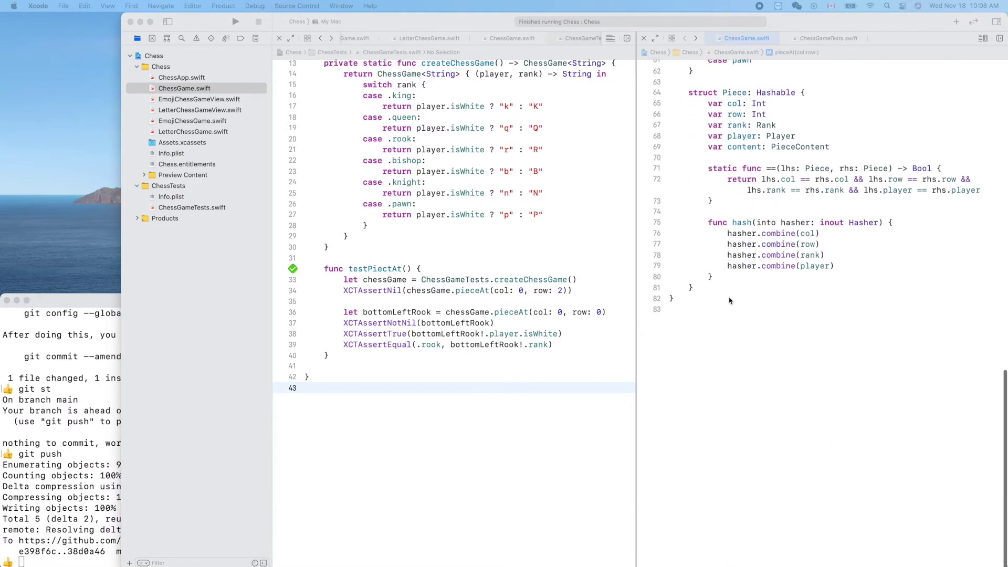
# Add 'extension ChessGame: CustomStringConvertible' at file end and insert the description stub via Fix.
pyautogui.click(693, 305)
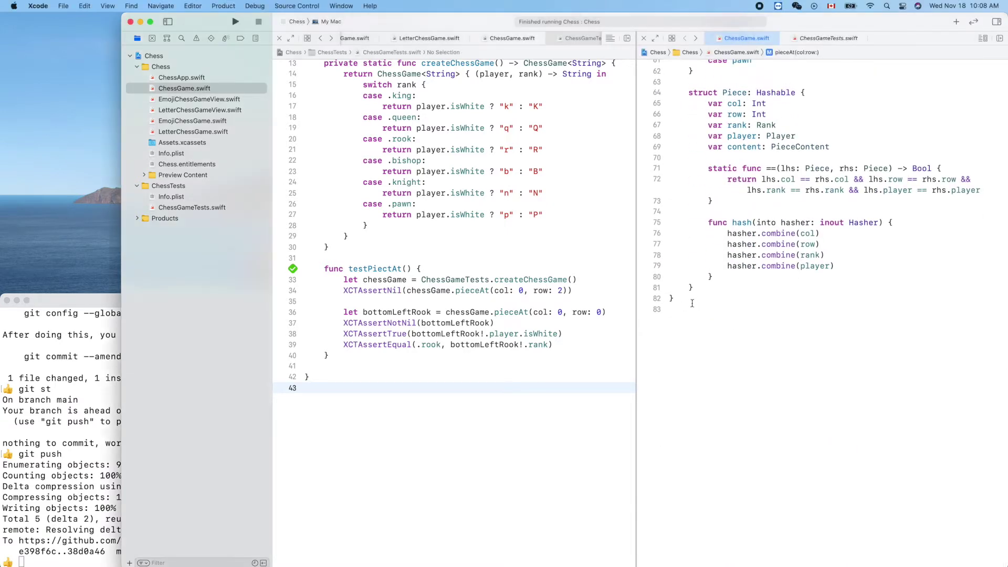
pyautogui.press('Return')
pyautogui.press('Return')
pyautogui.write('ext')
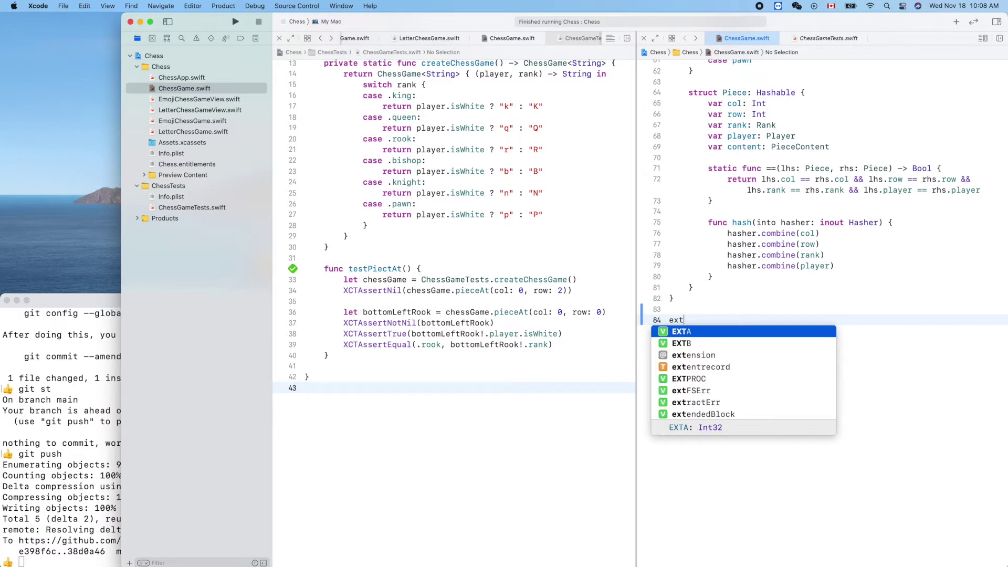
pyautogui.write('ension')
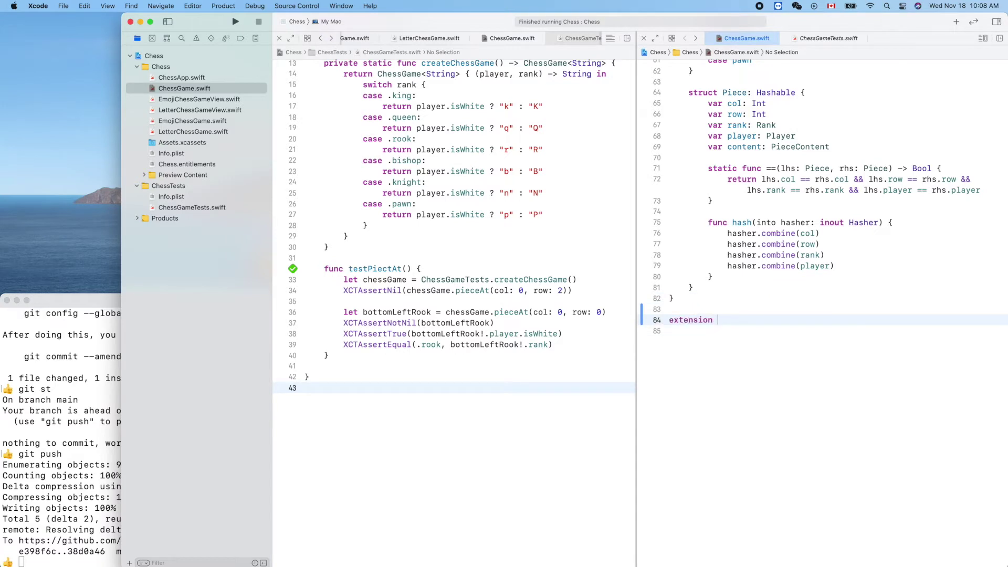
pyautogui.write(' Ch')
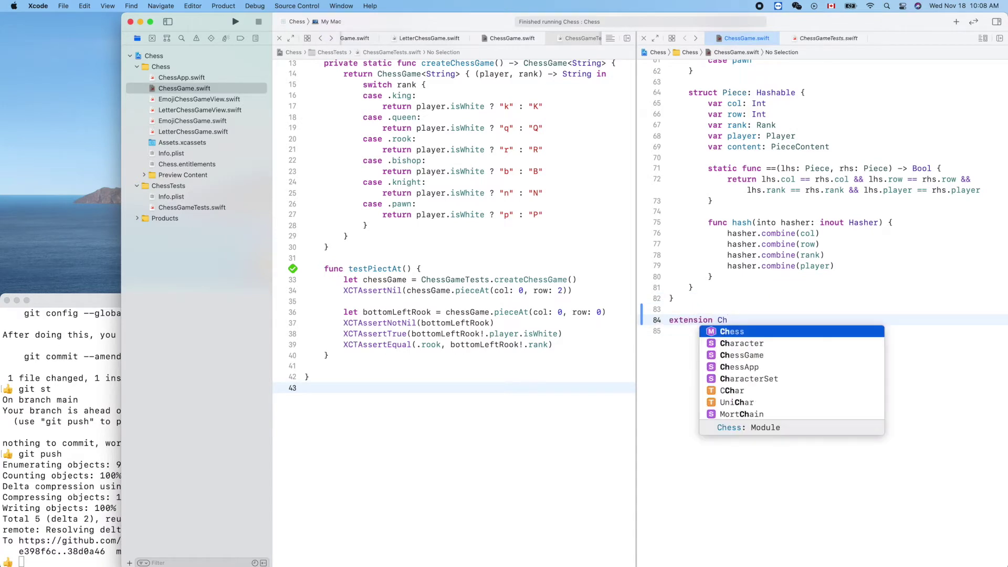
pyautogui.write('essG')
pyautogui.press('Return')
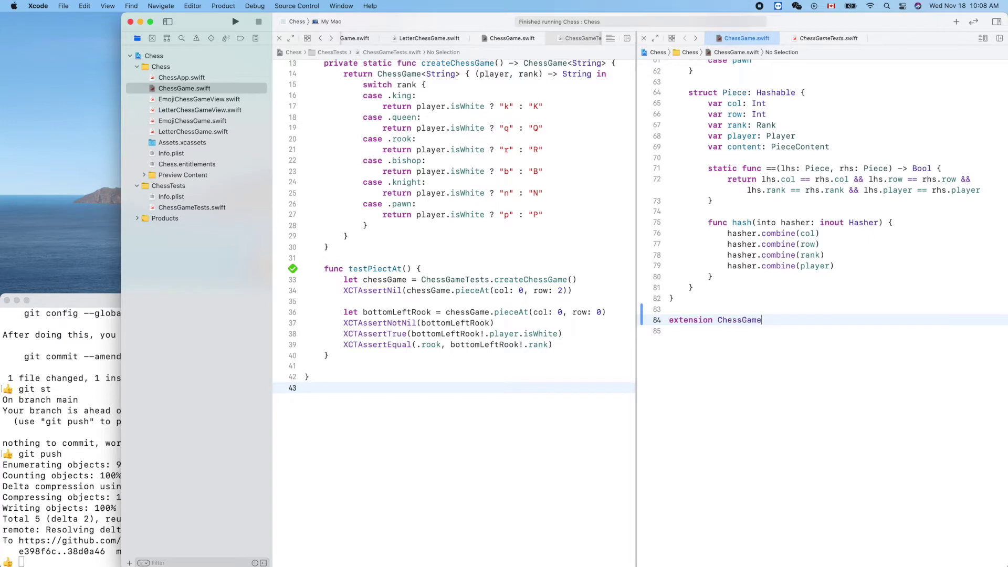
pyautogui.write(':')
pyautogui.write(' cus')
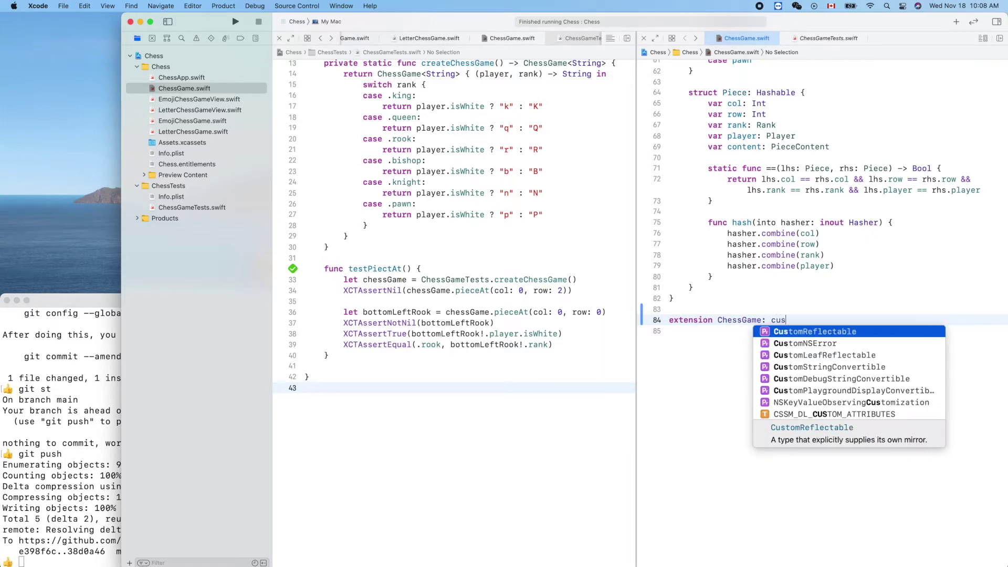
pyautogui.write('str')
pyautogui.press('Return')
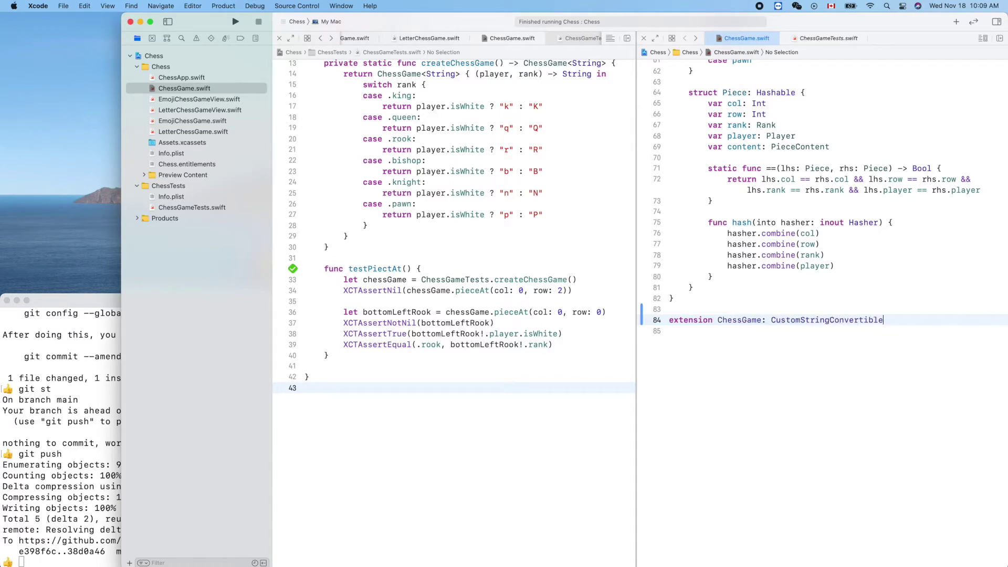
pyautogui.write('{')
pyautogui.press('Return')
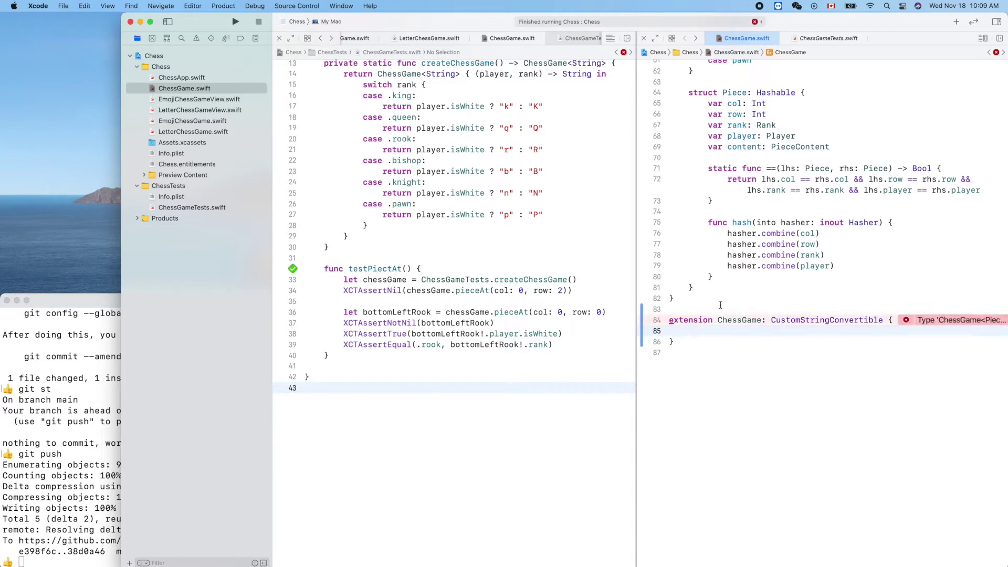
pyautogui.click(906, 322)
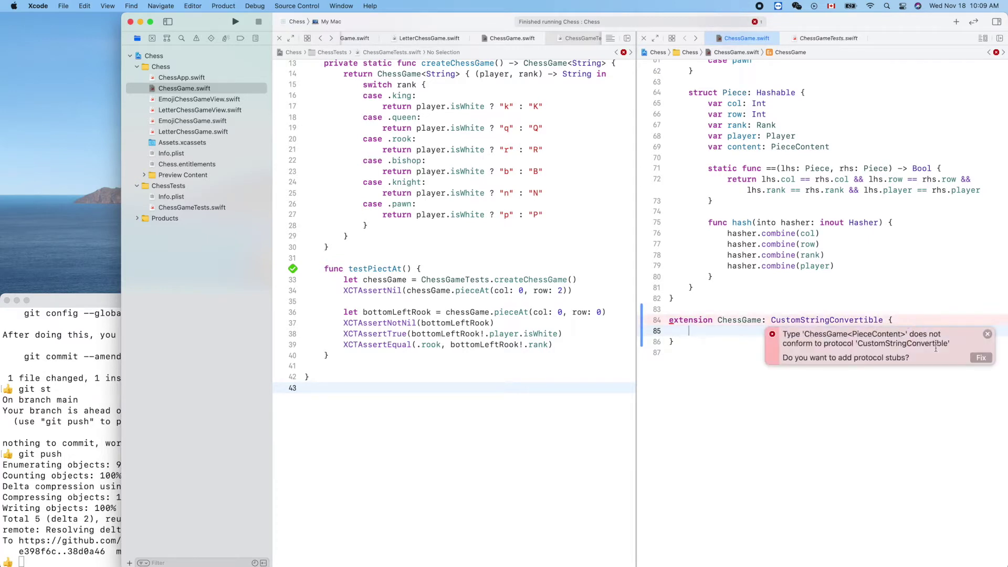
pyautogui.click(980, 358)
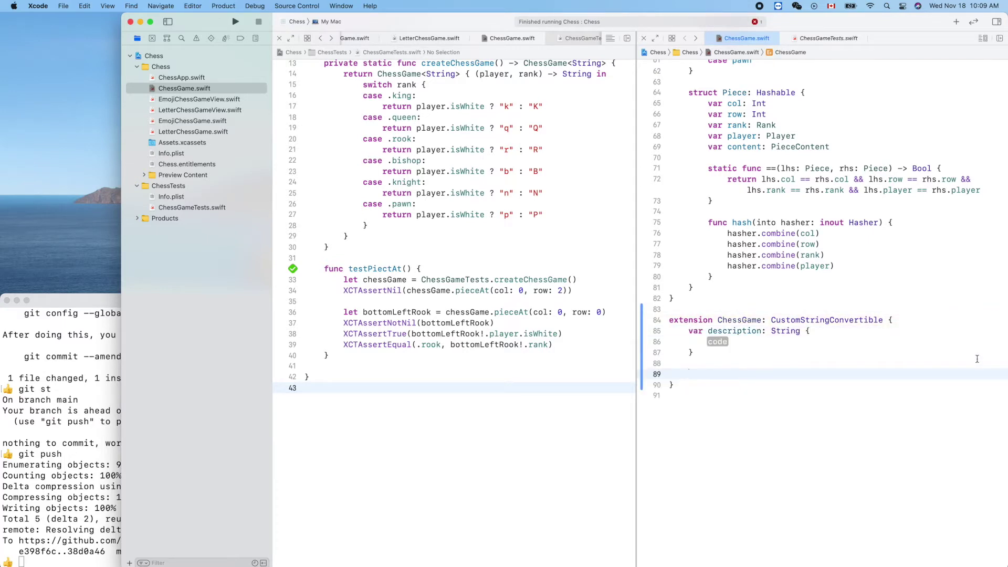
# Fill description with var desc = "" and return desc, leaving the caret on the blank line between.
pyautogui.press('BackSpace')
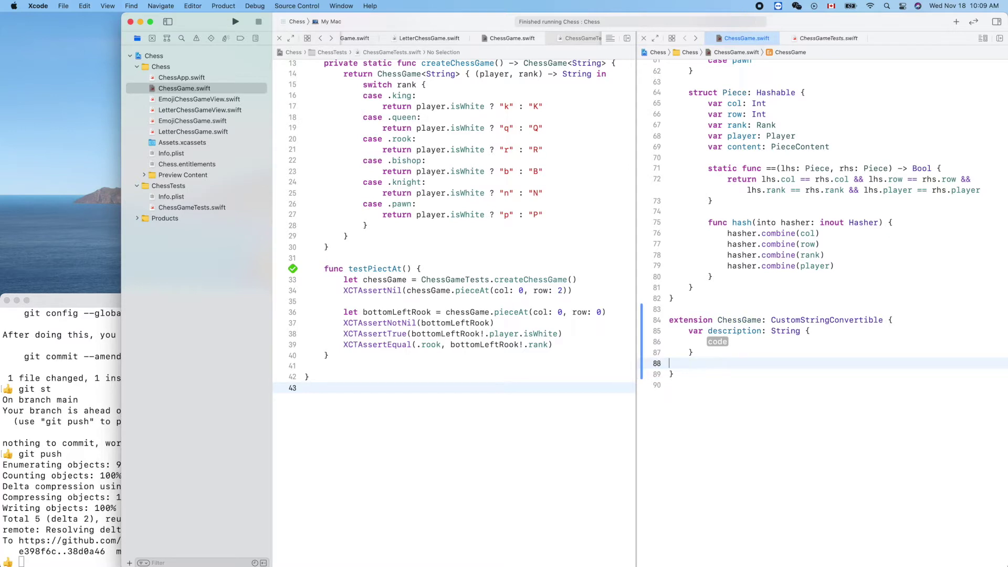
pyautogui.press('BackSpace')
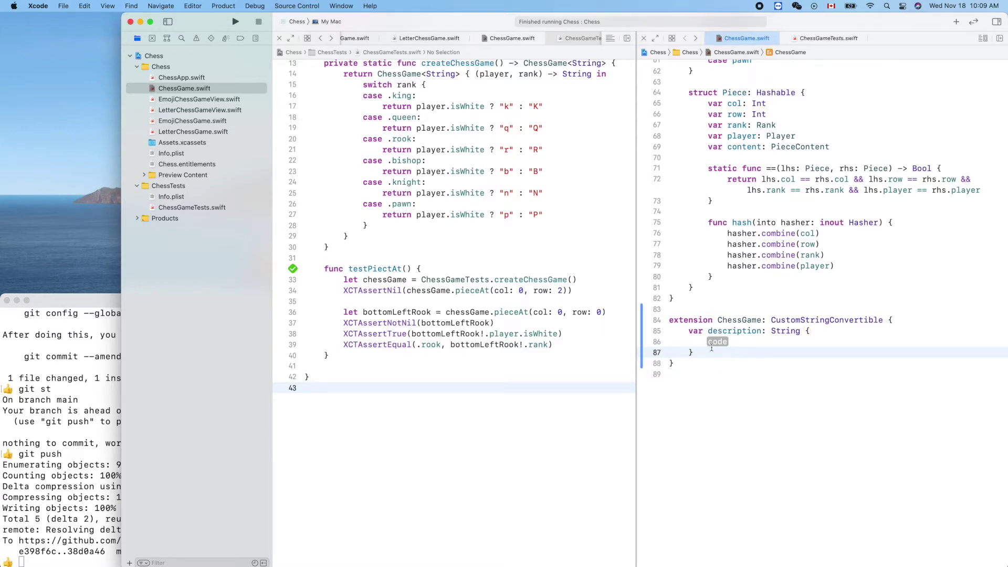
pyautogui.click(717, 342)
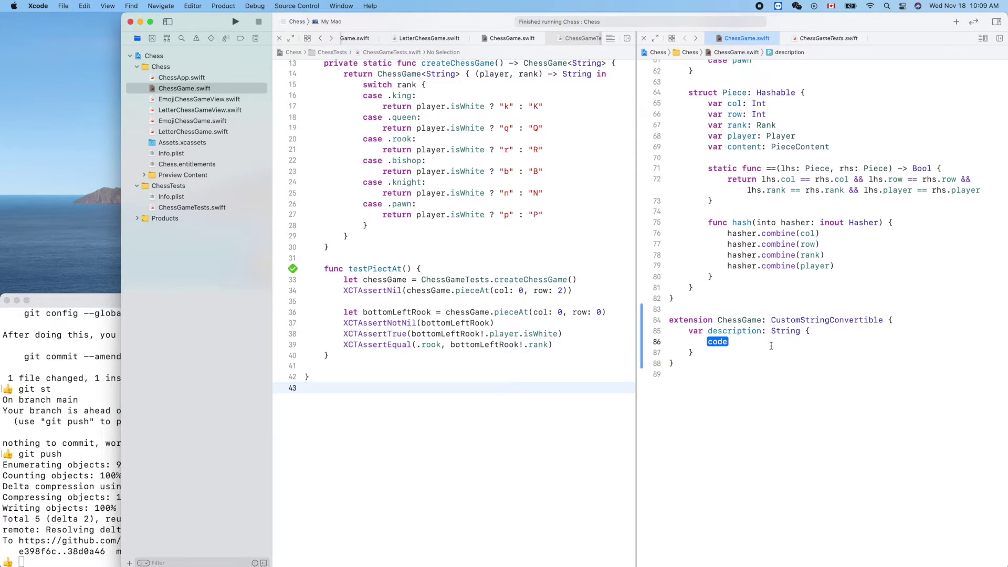
pyautogui.write('d')
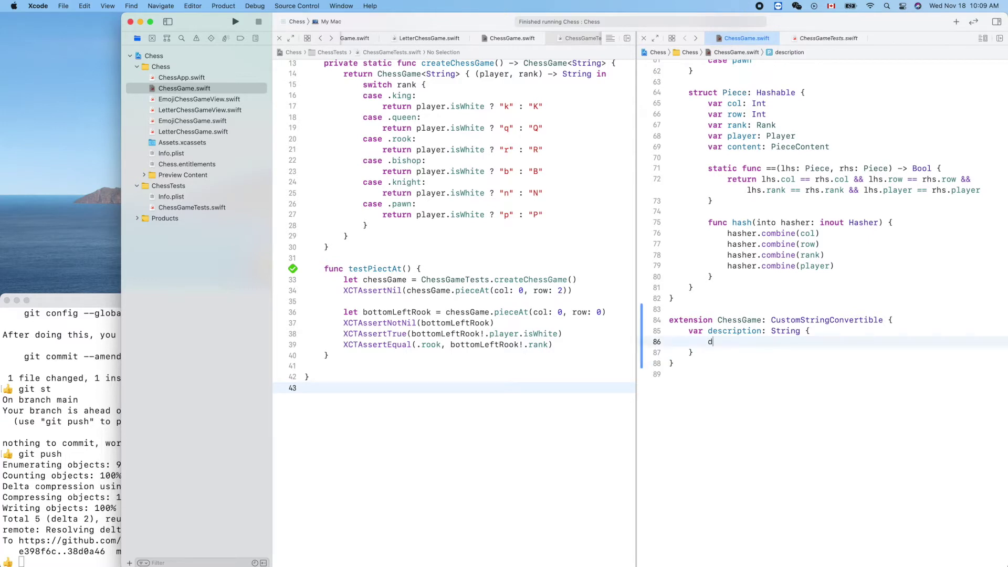
pyautogui.press('BackSpace')
pyautogui.write('var')
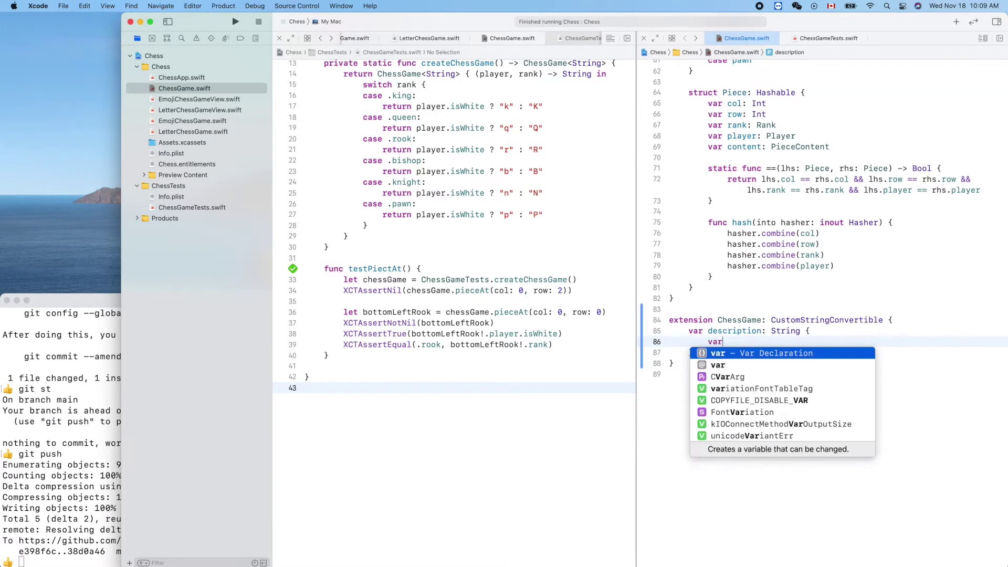
pyautogui.press('Return')
pyautogui.write('desc = ')
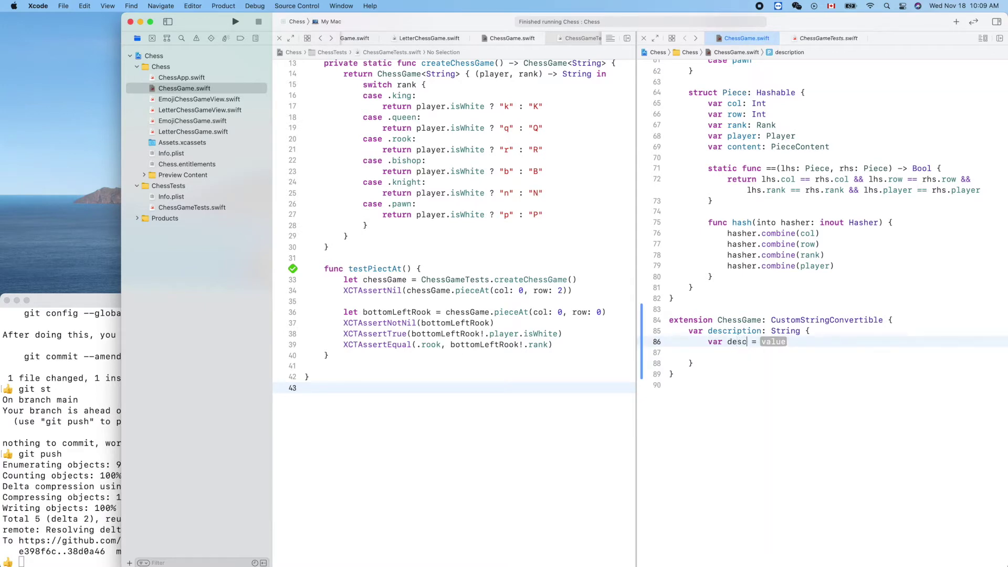
pyautogui.write('"')
pyautogui.press('Return')
pyautogui.press('Return')
pyautogui.write('ret')
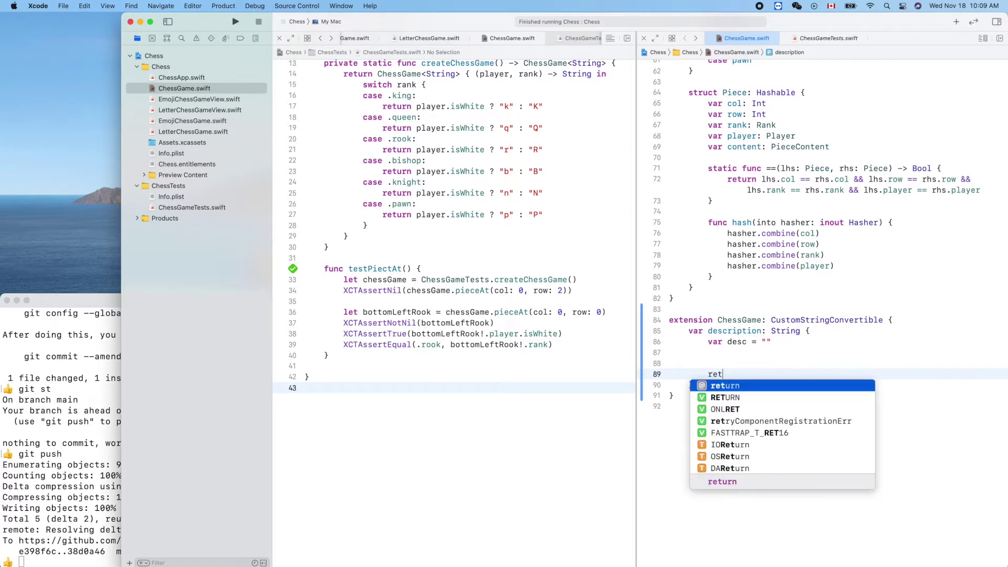
pyautogui.press('Return')
pyautogui.write('de')
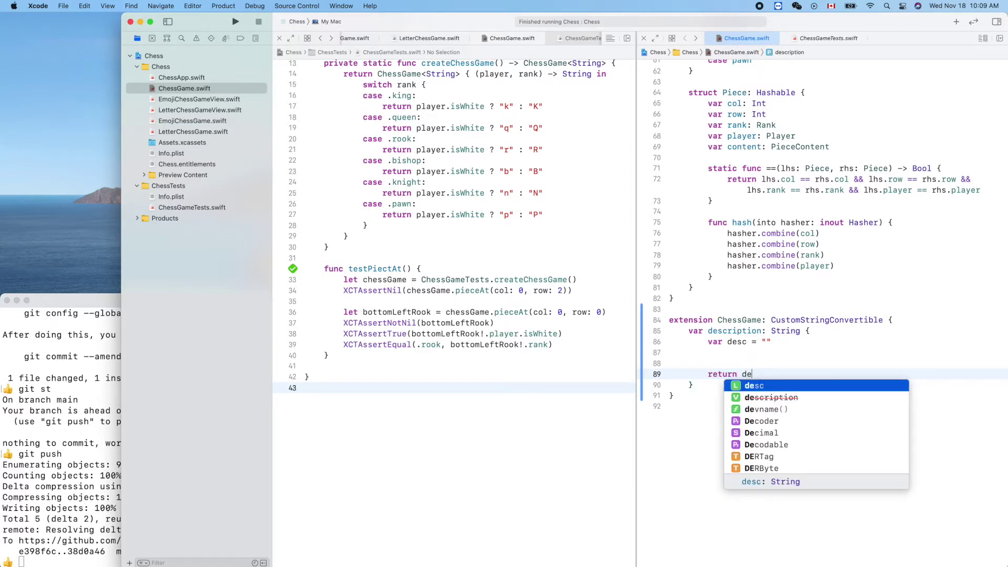
pyautogui.press('Return')
pyautogui.press('Up')
pyautogui.press('Up')
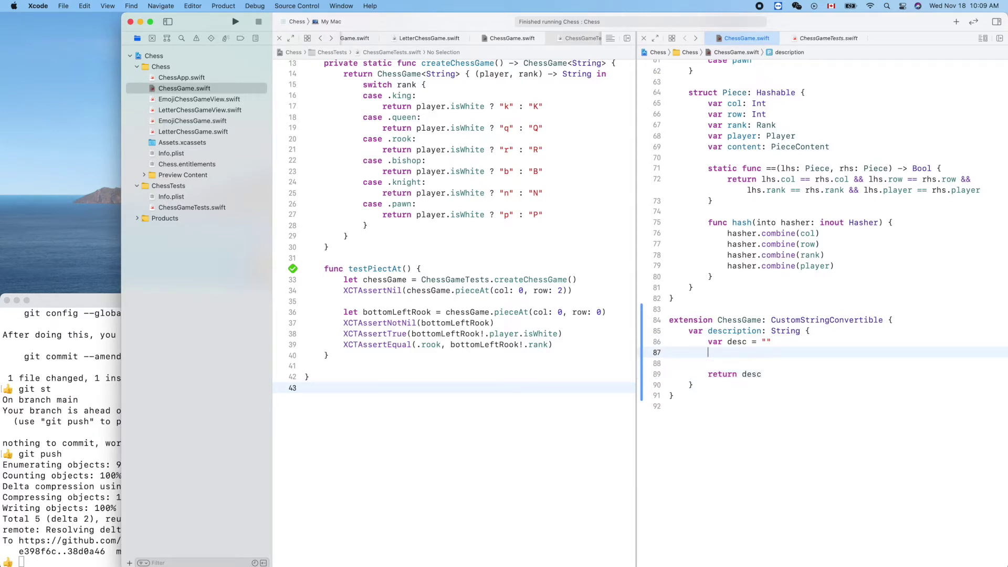
pyautogui.press('Return')
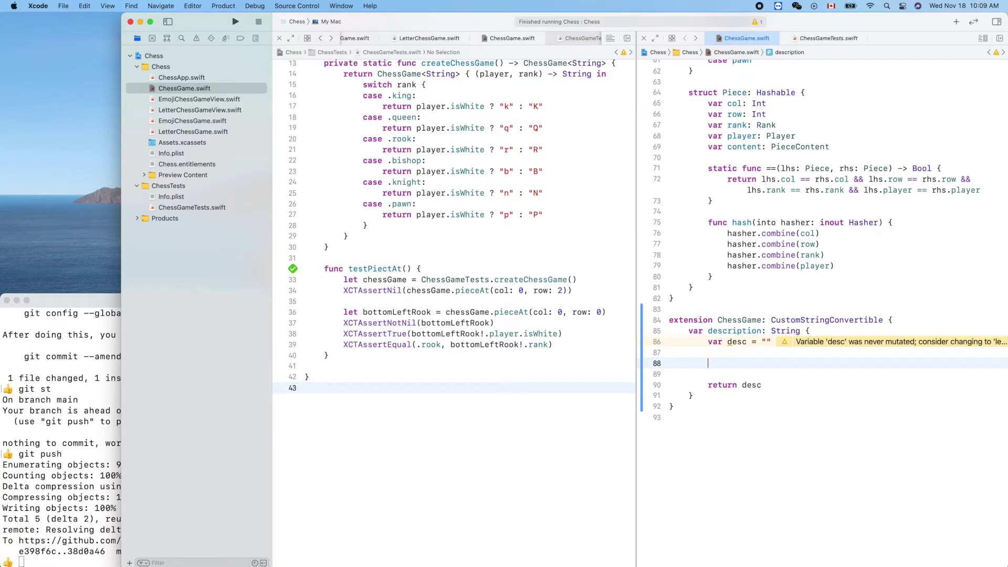
pyautogui.write('for')
# Write for col in 0..<8 { desc += " ." } and add blank lines after createChessGame in the tests.
pyautogui.press('Return')
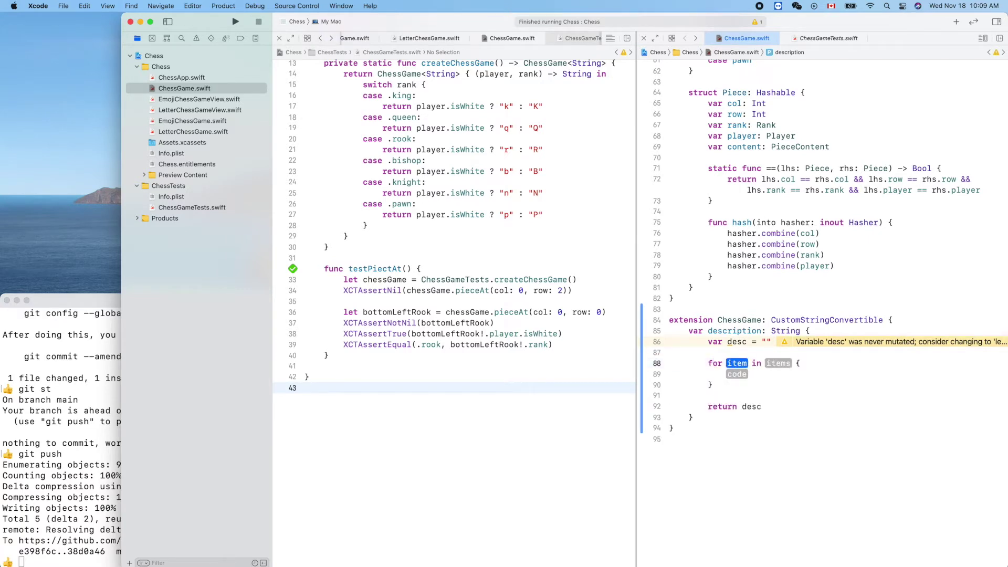
pyautogui.write('col')
pyautogui.press('Tab')
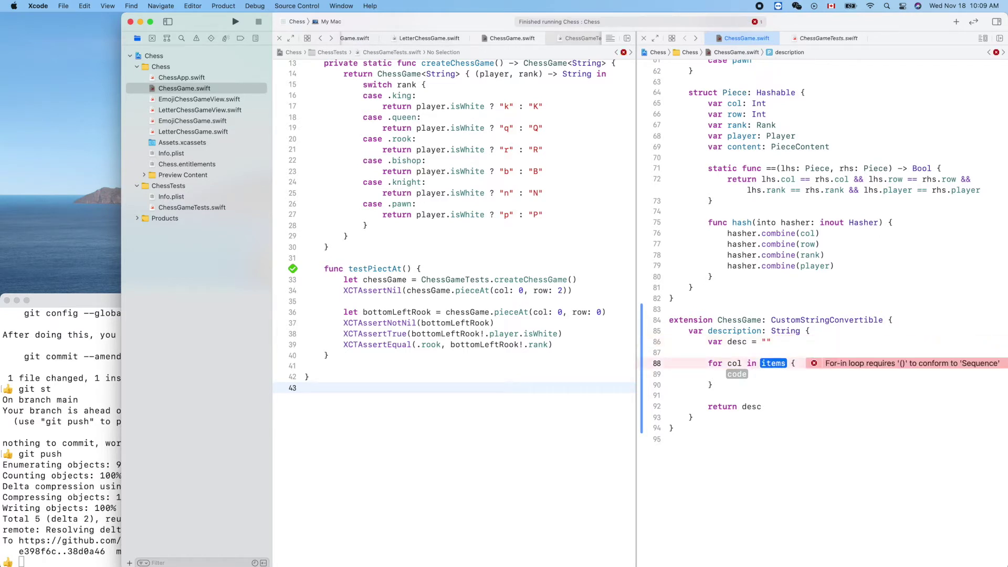
pyautogui.write('0')
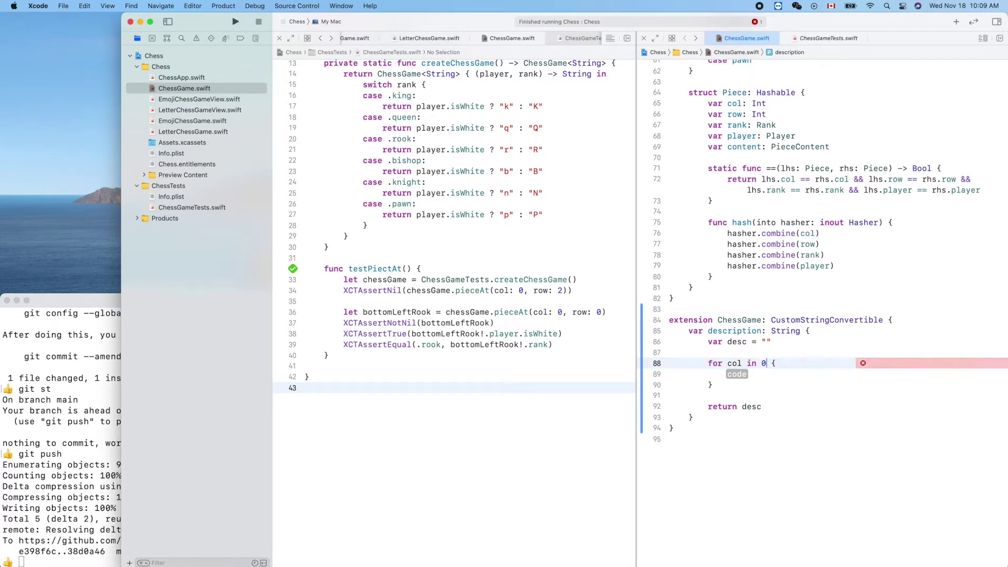
pyautogui.write('..<8')
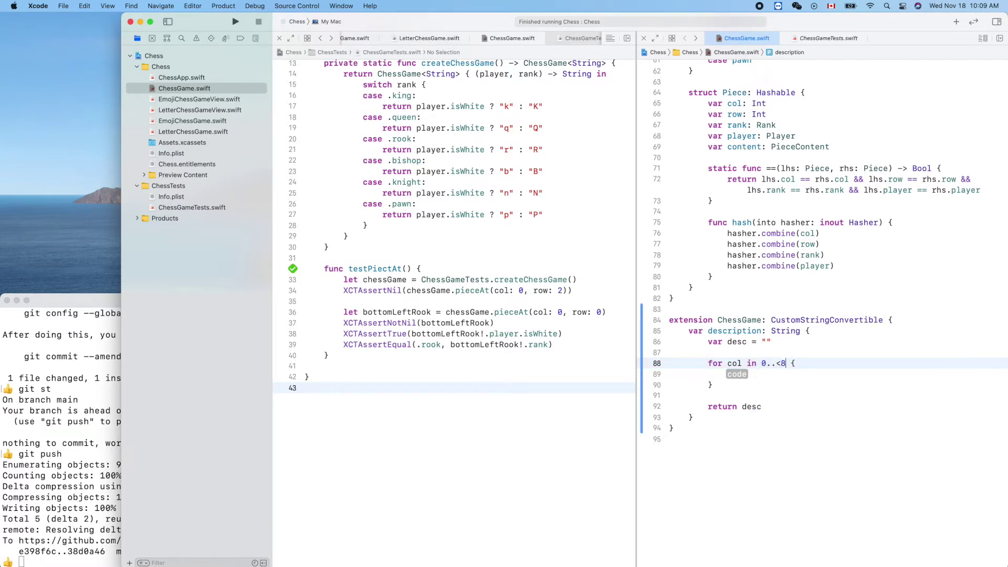
pyautogui.press('Tab')
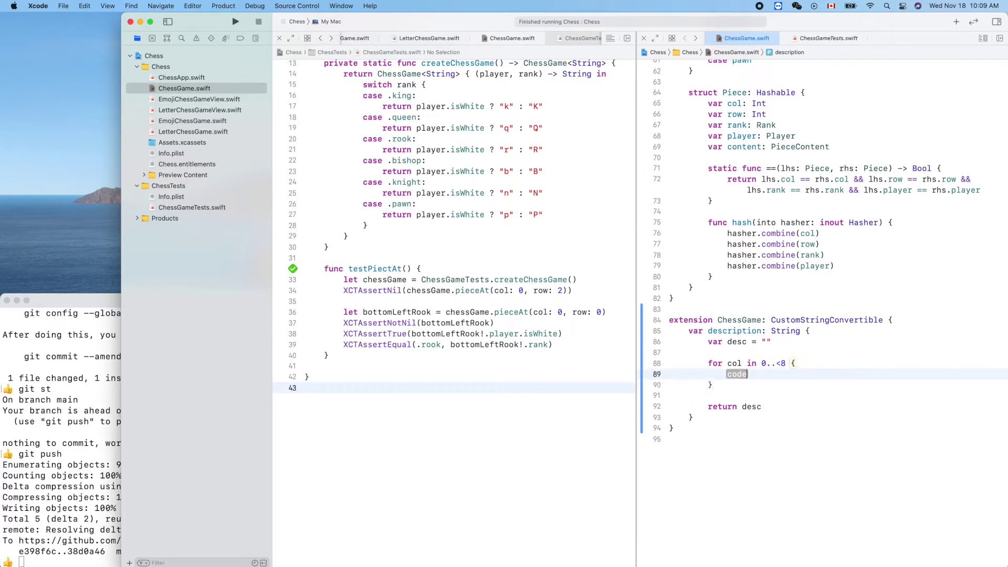
pyautogui.write('desc ')
pyautogui.write('+= " ')
pyautogui.write('.')
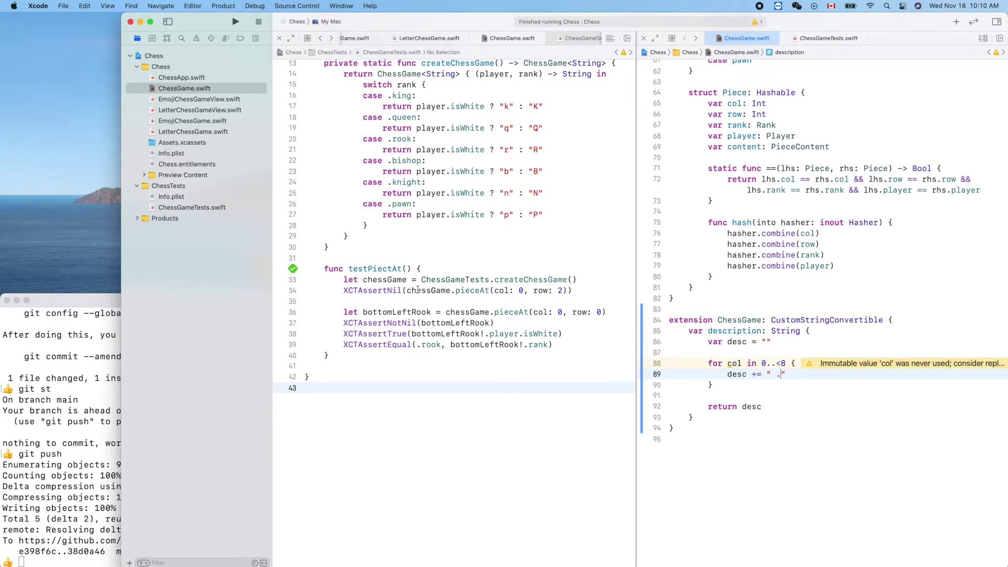
pyautogui.scroll(5, 419, 289)
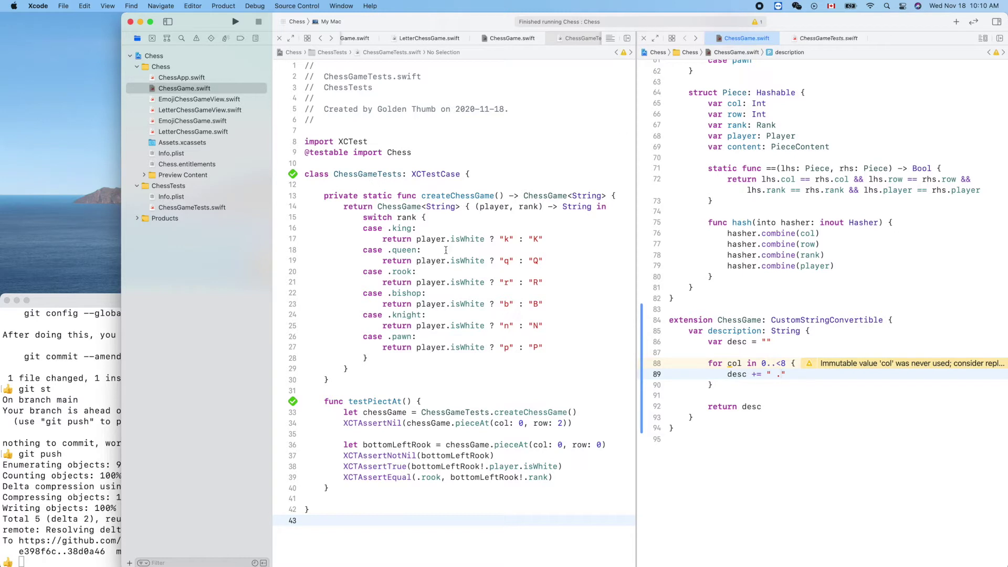
pyautogui.click(366, 384)
pyautogui.press('Return')
pyautogui.press('Return')
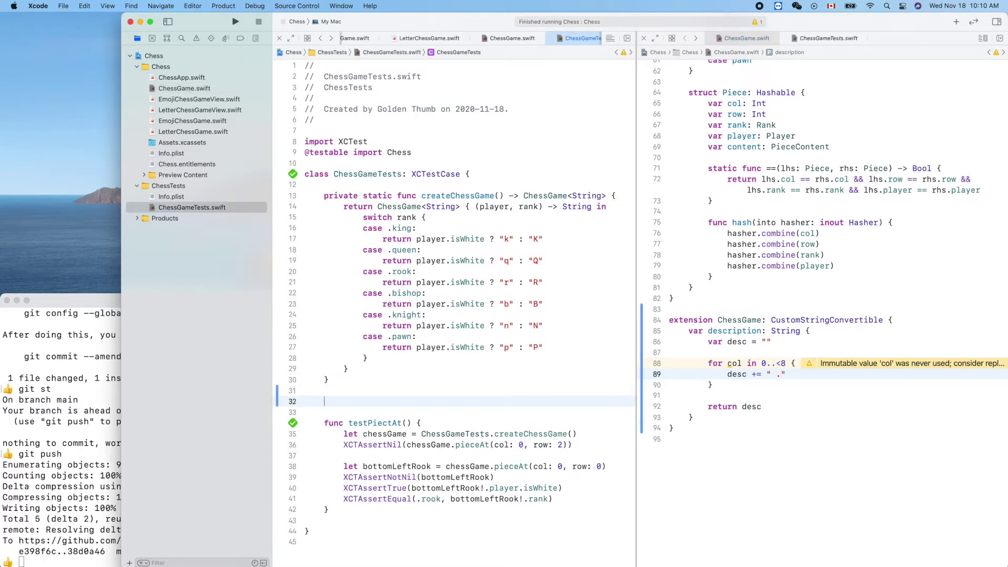
# Move the createChessGame helper below testPiectAt and indent the empty line above testPiectAt.
pyautogui.moveTo(345, 385); pyautogui.dragTo(297, 200)
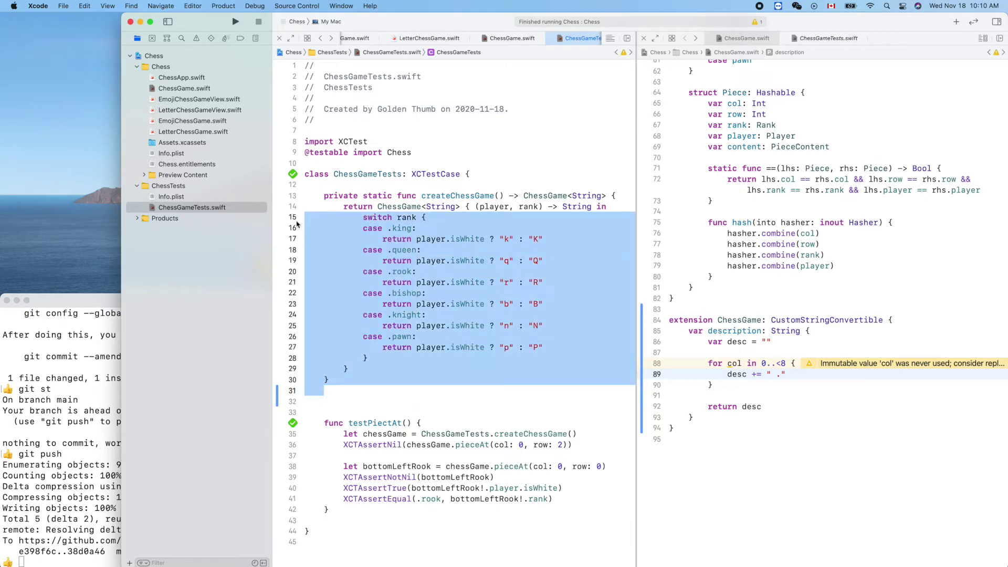
pyautogui.press('BackSpace')
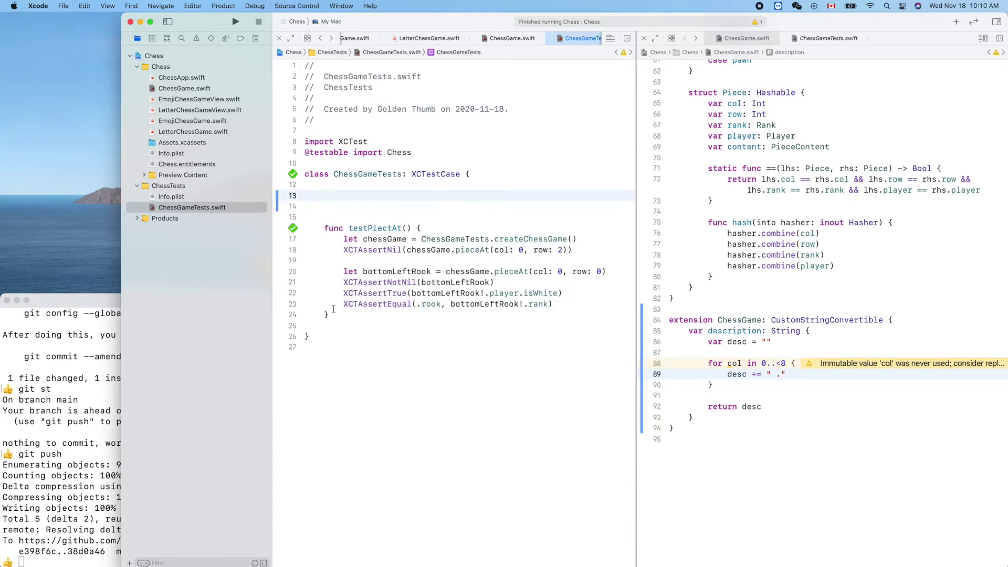
pyautogui.click(335, 323)
pyautogui.press('Return')
pyautogui.write('private static func createChessGame() -> ChessGame<String> {         return ChessGame<String> { (player, rank) -> String in             switch rank {             case .king:                 return player.isWhite ? "k" : "K"             case .queen:                 return player.isWhite ? "q" : "Q"             case .rook:                 return player.isWhite ? "r" : "R"             case .bishop:                 return player.isWhite ? "b" : "B"             case .knight:                 return player.isWhite ? "n" : "N"             case .pawn:                 return player.isWhite ? "p" : "P"             }         }     }')
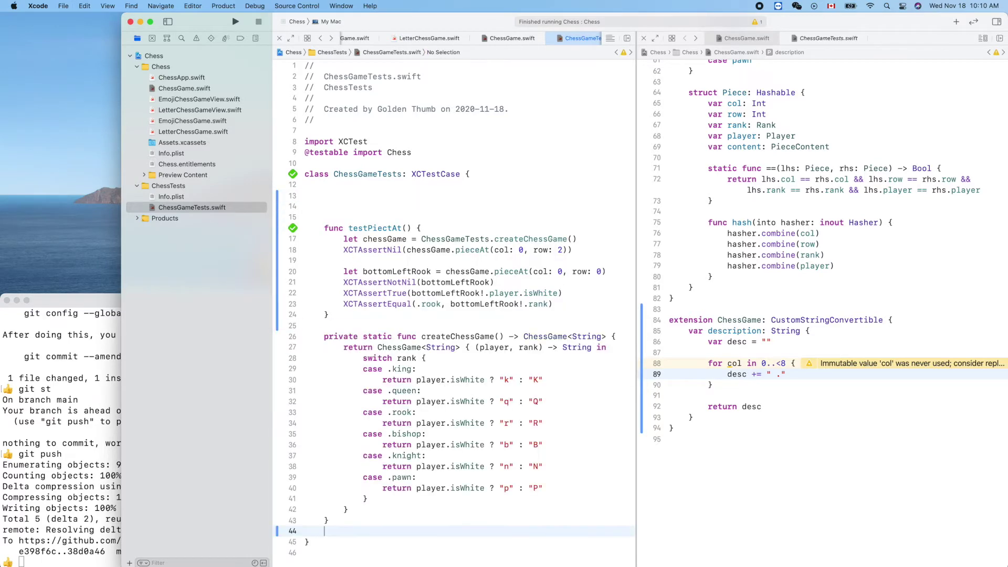
pyautogui.press('BackSpace')
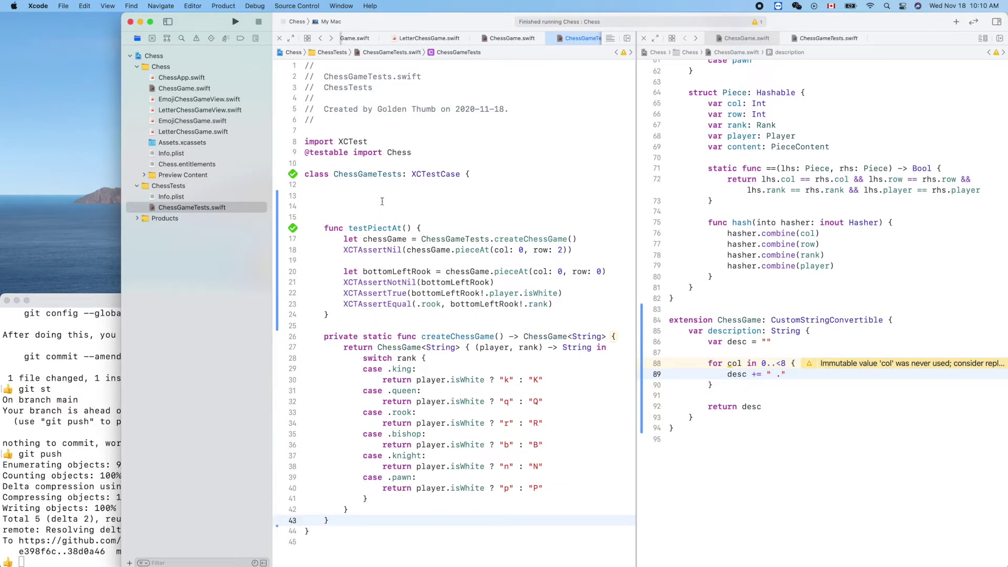
pyautogui.click(371, 199)
pyautogui.press('Tab')
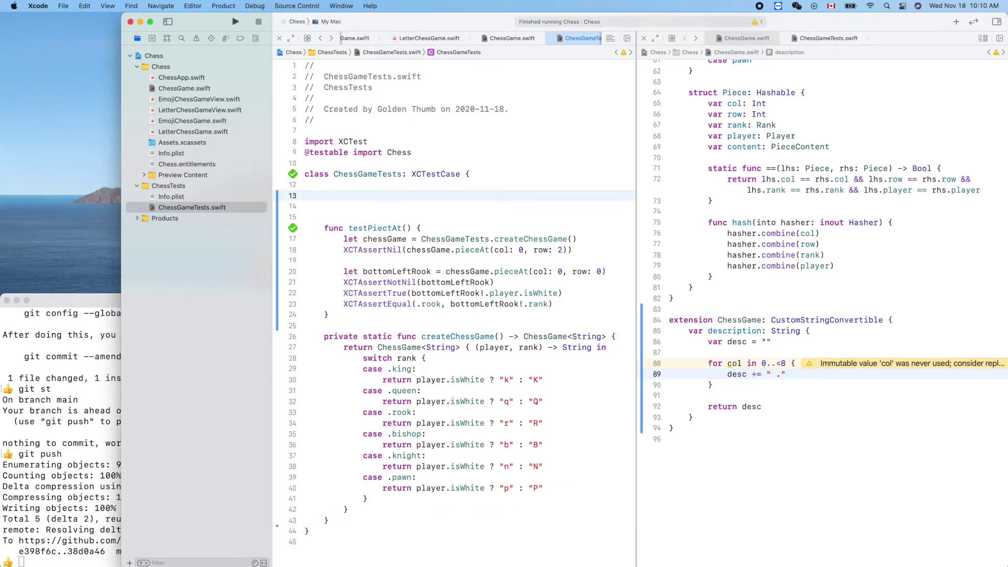
# Add a testDescription() test method whose body reuses the chessGame setup line from testPiectAt.
pyautogui.press('Return')
pyautogui.write('tes')
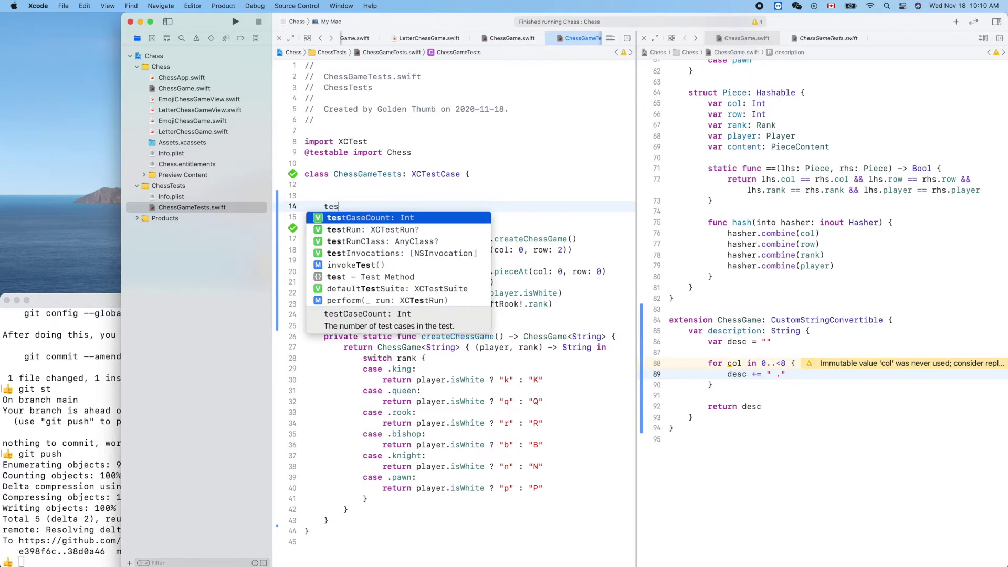
pyautogui.write('t')
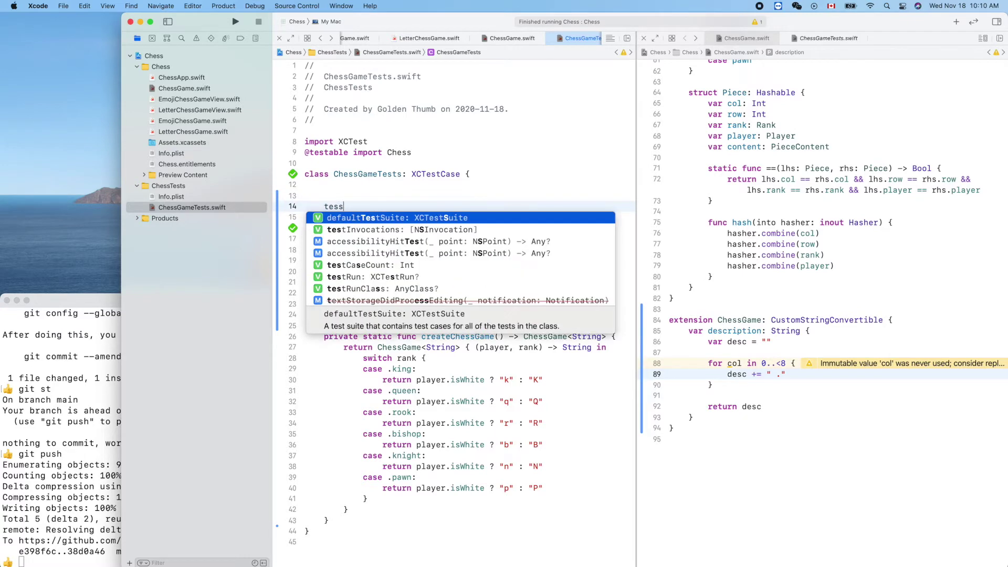
pyautogui.press('Return')
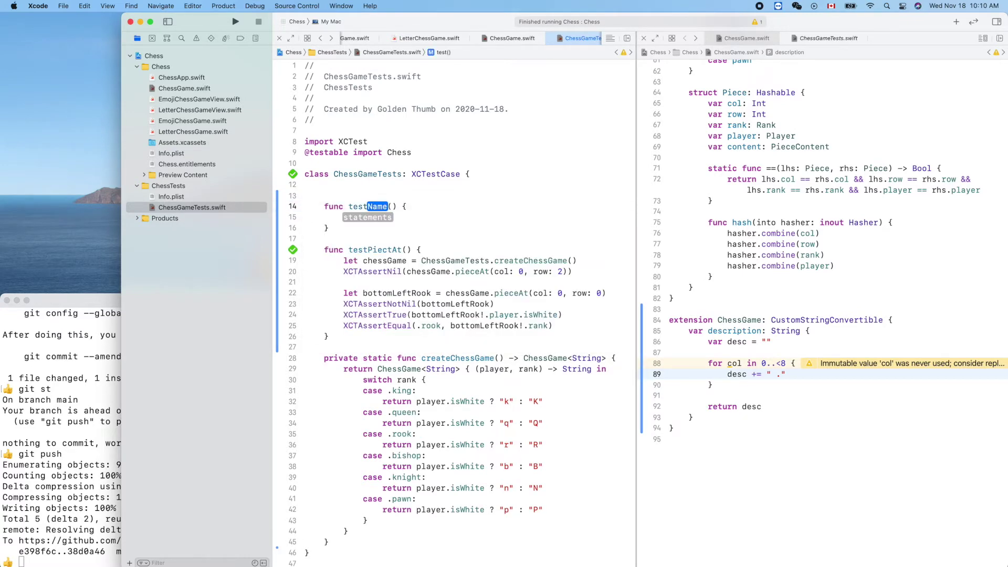
pyautogui.write('Descri')
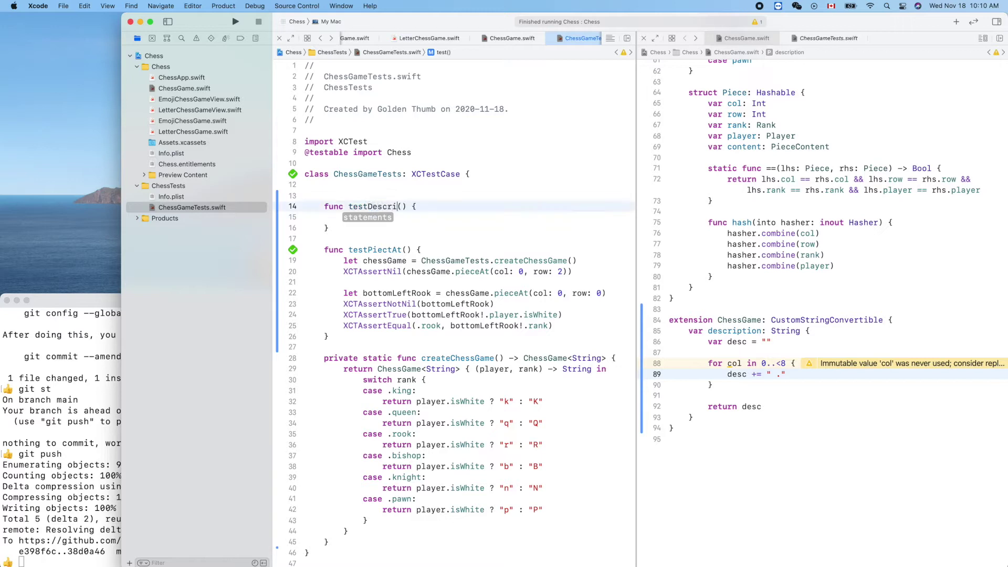
pyautogui.write('ption')
pyautogui.press('Tab')
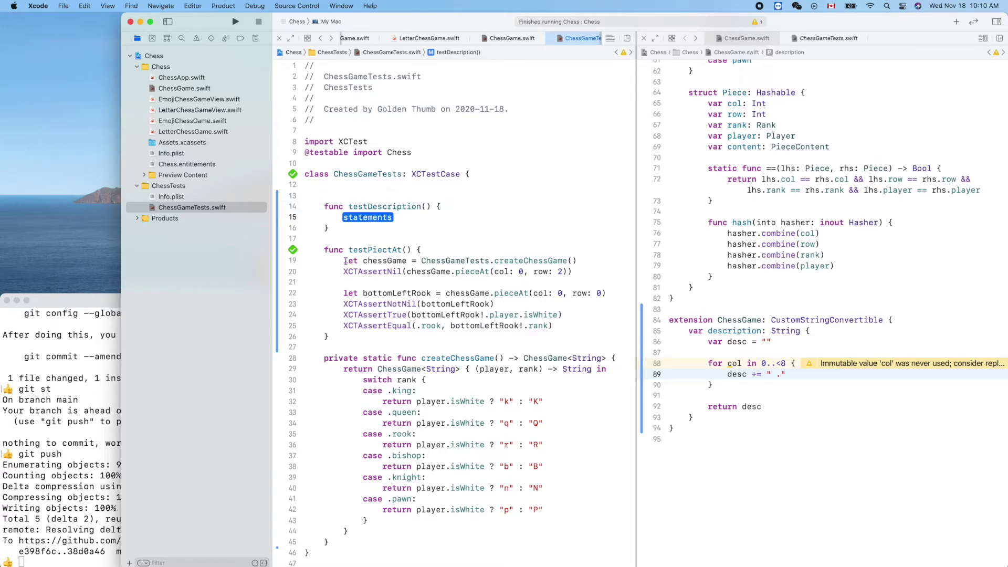
pyautogui.moveTo(343, 261); pyautogui.dragTo(589, 260)
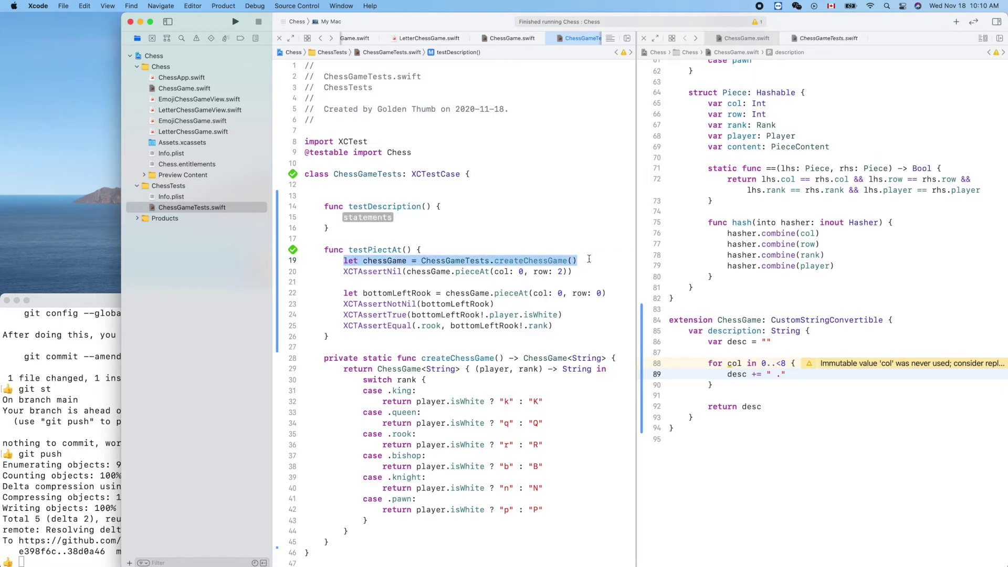
pyautogui.press('super+c')
pyautogui.click(370, 217)
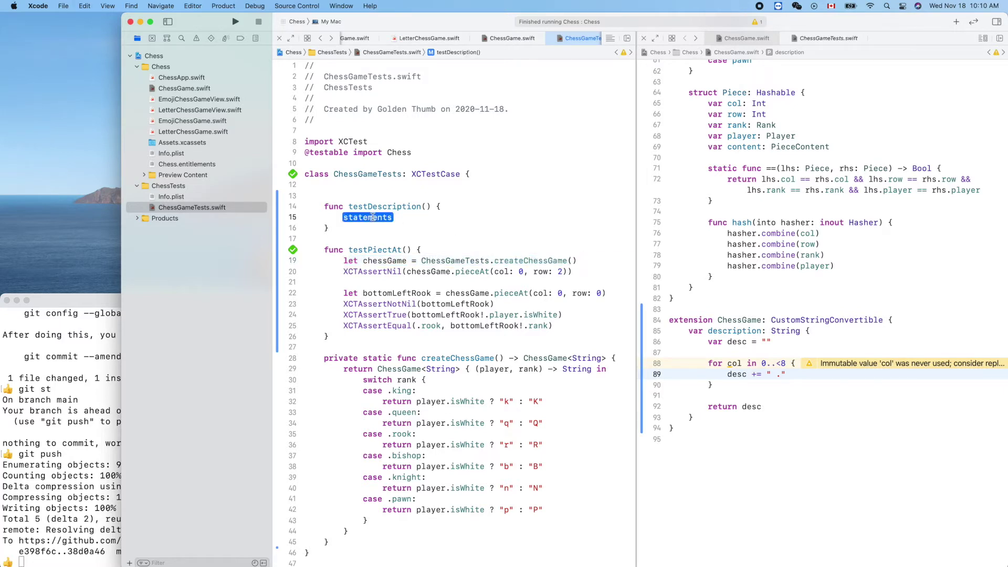
pyautogui.press('super+v')
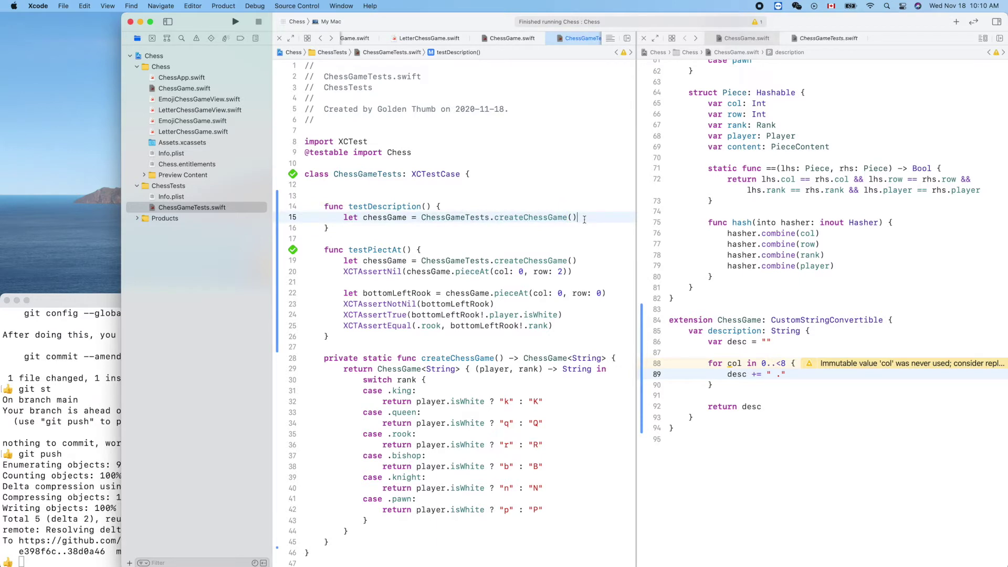
# Add print(chessGame) to testDescription and run the test.
pyautogui.press('Return')
pyautogui.press('Return')
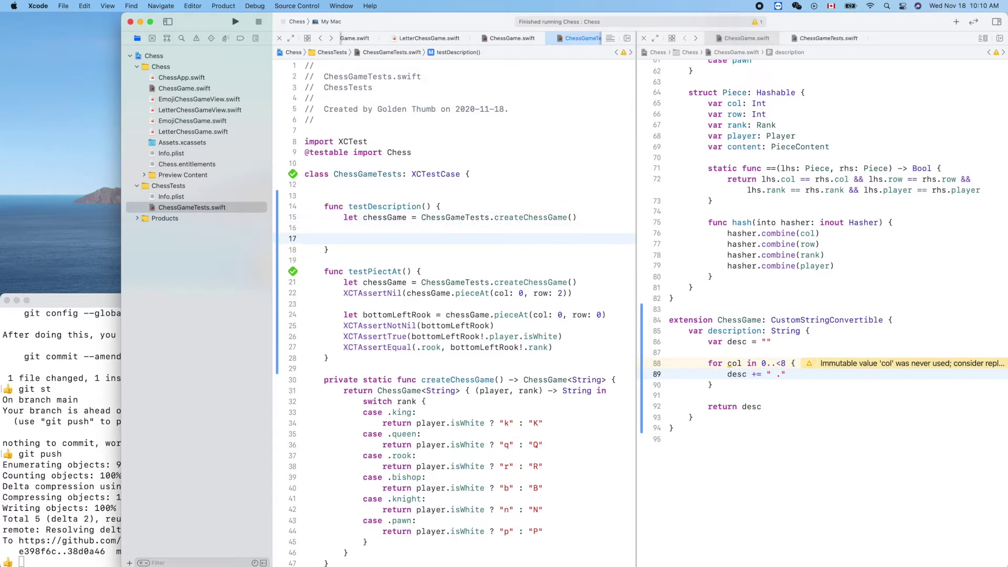
pyautogui.write('print')
pyautogui.press('Return')
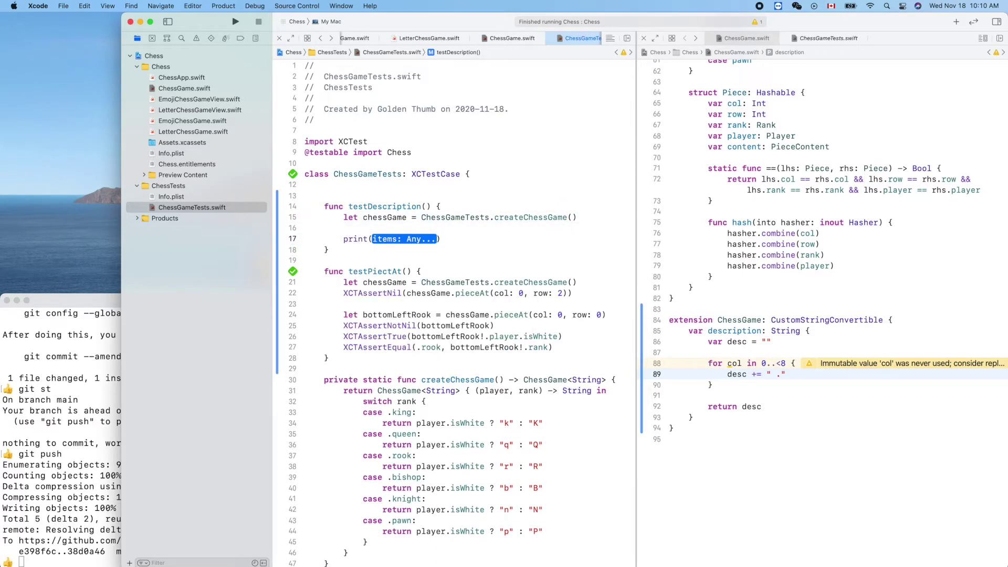
pyautogui.press('BackSpace')
pyautogui.press('Escape')
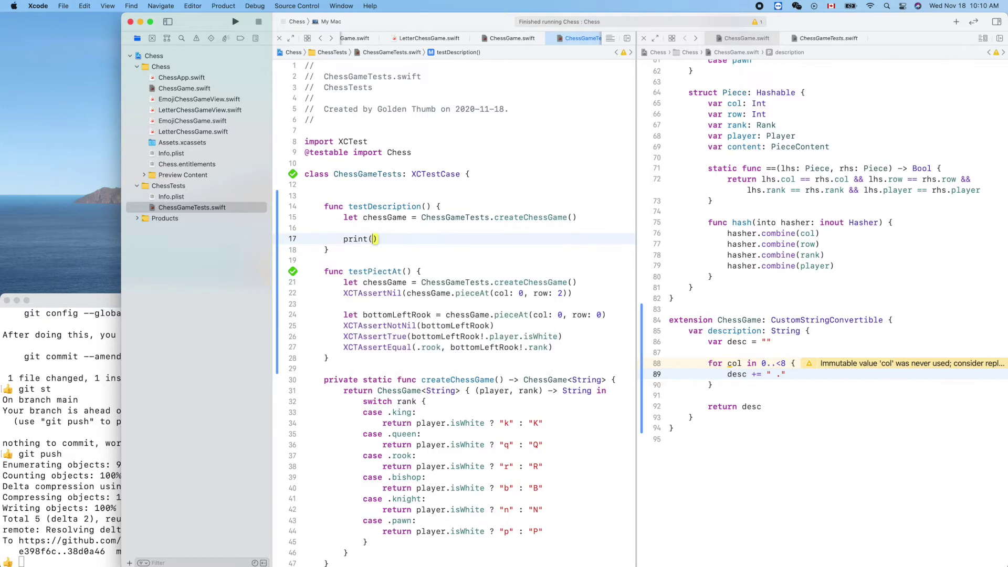
pyautogui.write('ch')
pyautogui.press('Return')
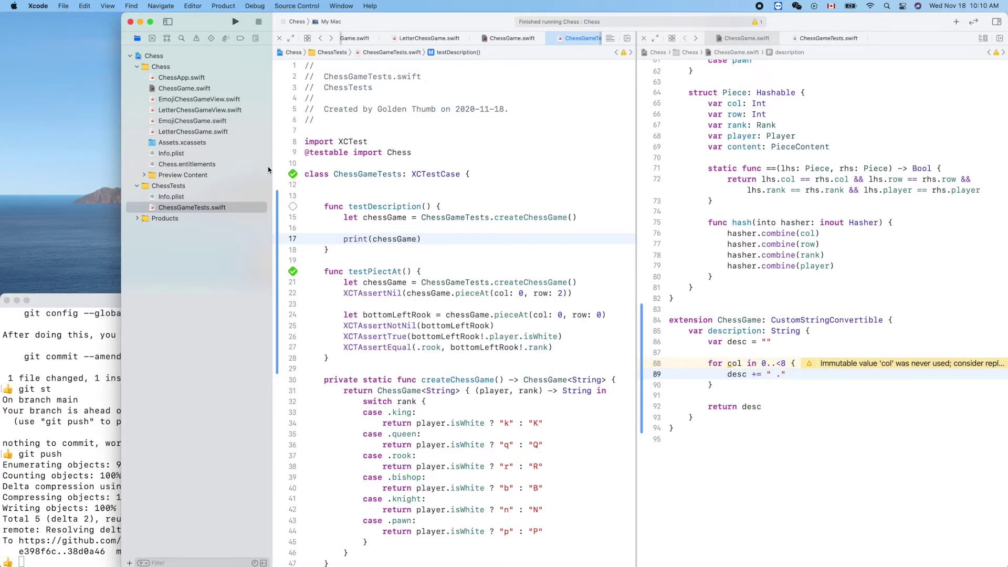
pyautogui.click(294, 207)
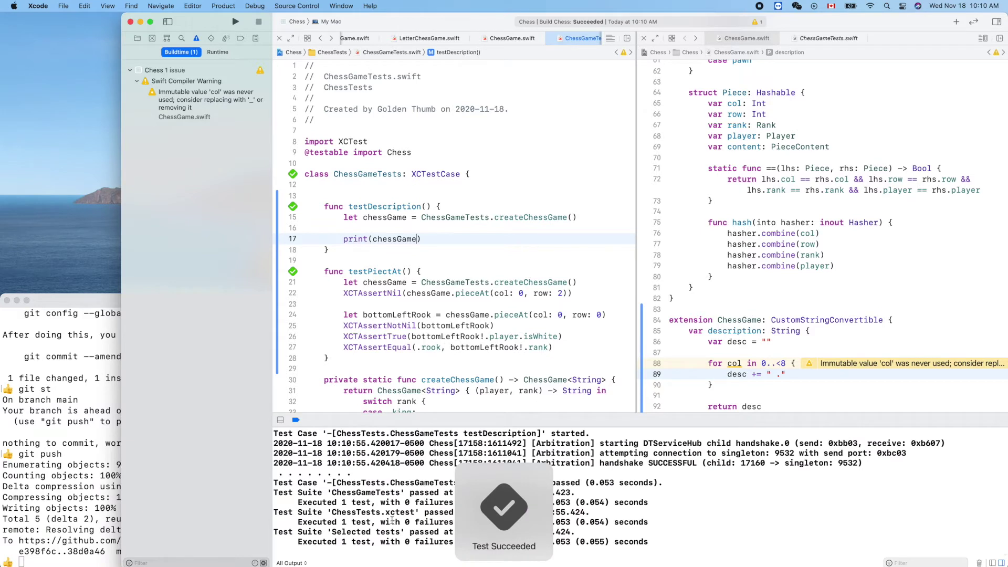
pyautogui.moveTo(356, 472); pyautogui.dragTo(279, 472)
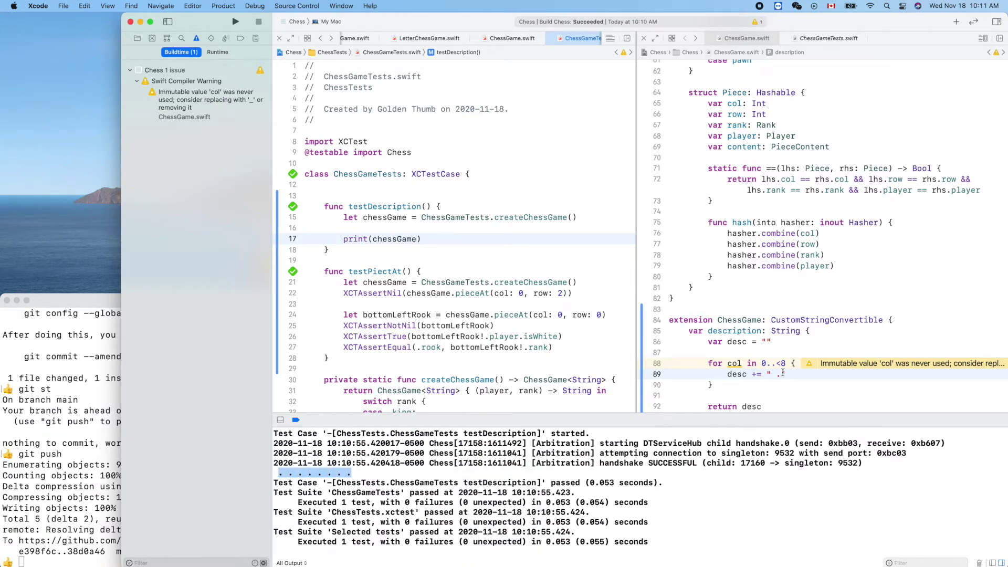
pyautogui.scroll(-3, 783, 374)
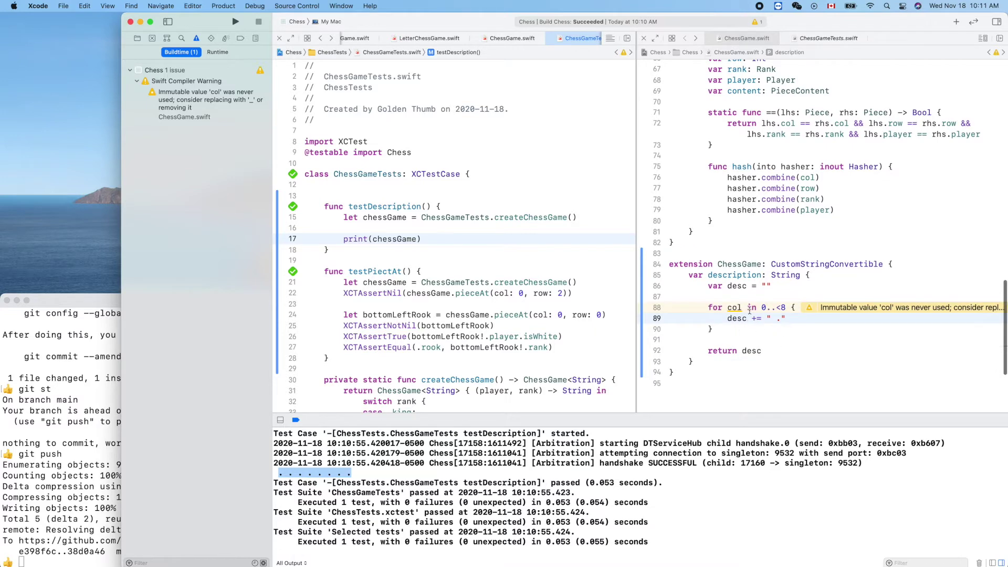
# Add a for i in 0..<8 row loop above the column loop.
pyautogui.click(754, 297)
pyautogui.press('Return')
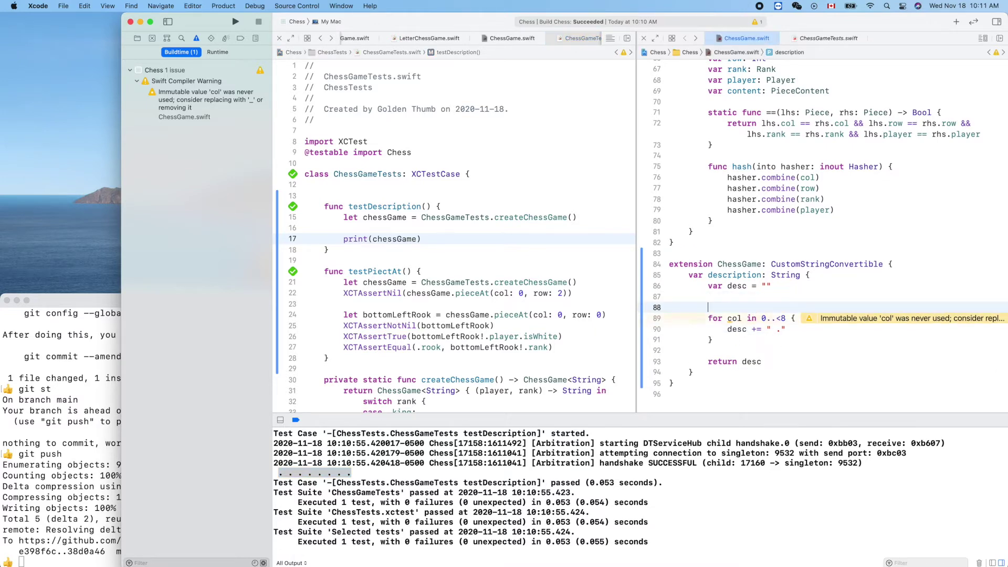
pyautogui.write('for')
pyautogui.press('Return')
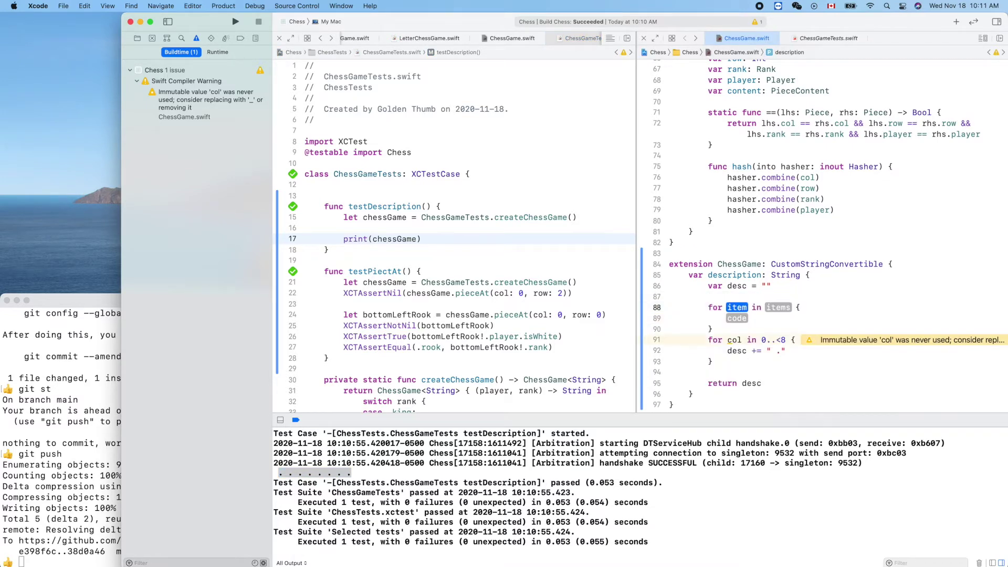
pyautogui.write('i')
pyautogui.press('Tab')
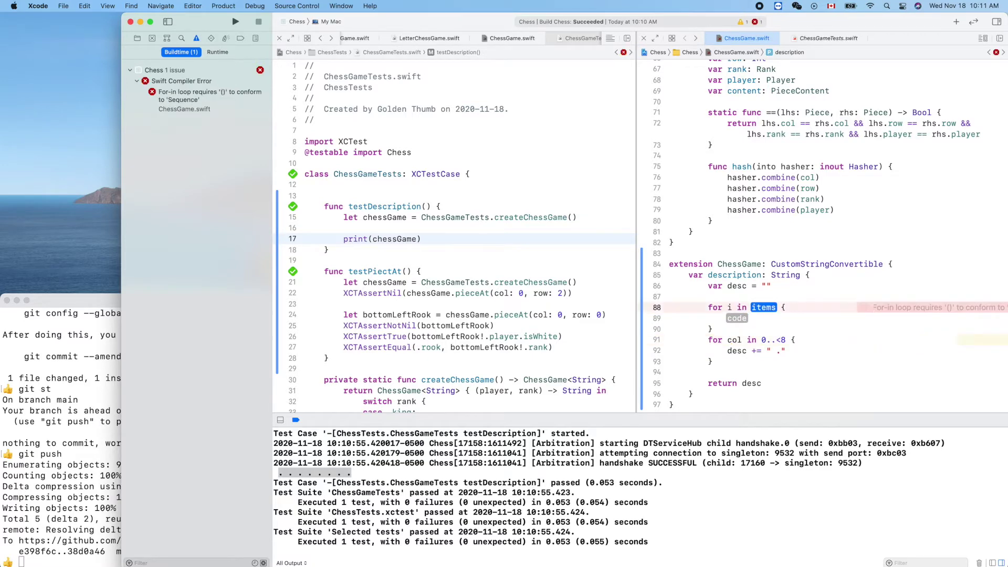
pyautogui.write('0..')
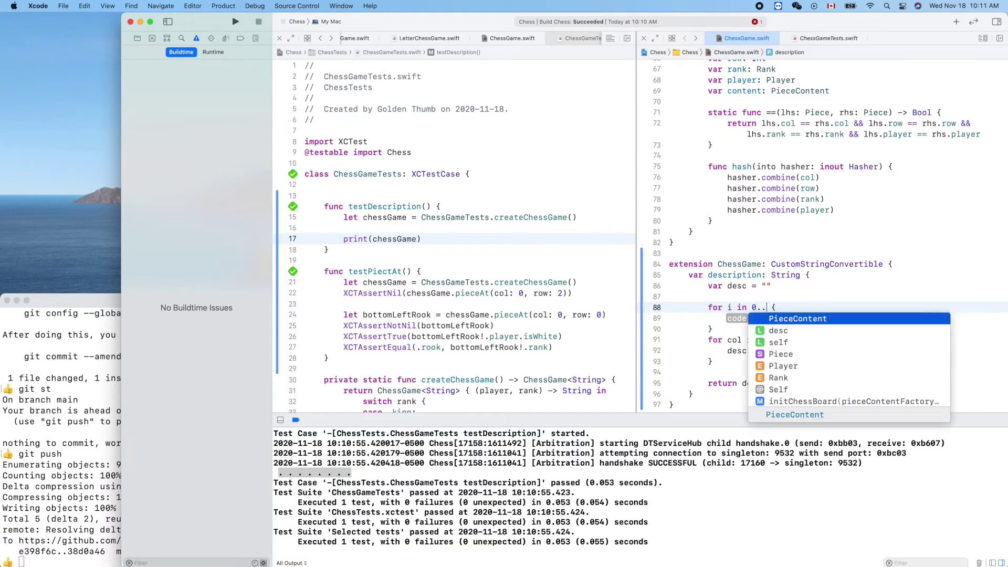
pyautogui.write('<')
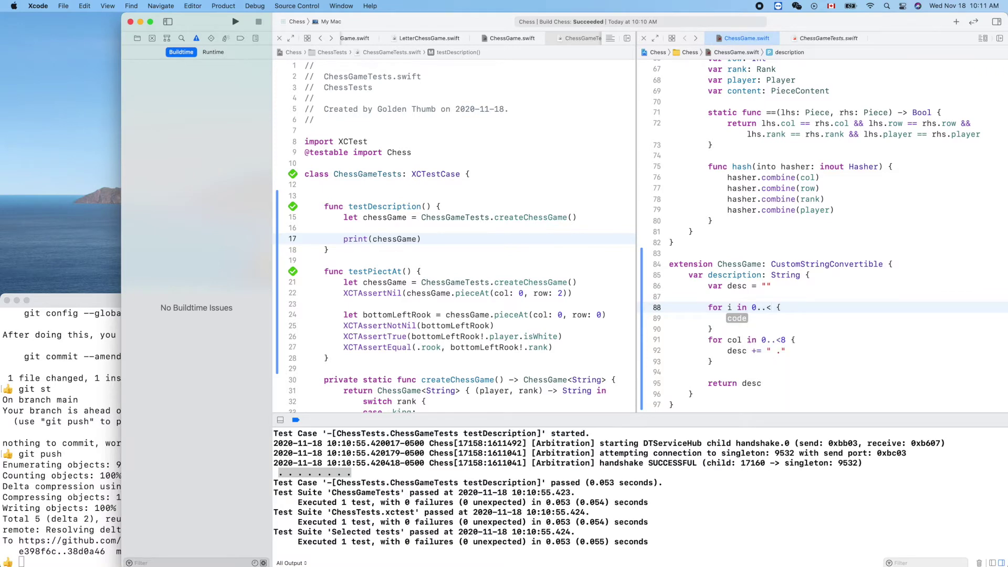
pyautogui.write('8')
# Move the col loop inside the row loop, append desc += "\n" per row, and rerun testDescription.
pyautogui.moveTo(713, 362); pyautogui.dragTo(651, 345)
pyautogui.press('BackSpace')
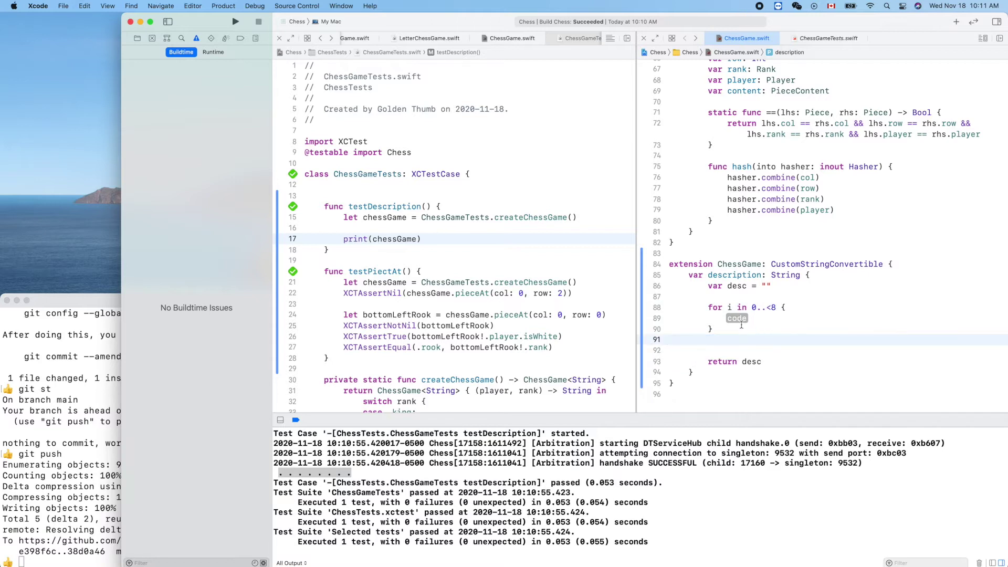
pyautogui.click(737, 320)
pyautogui.press('super+v')
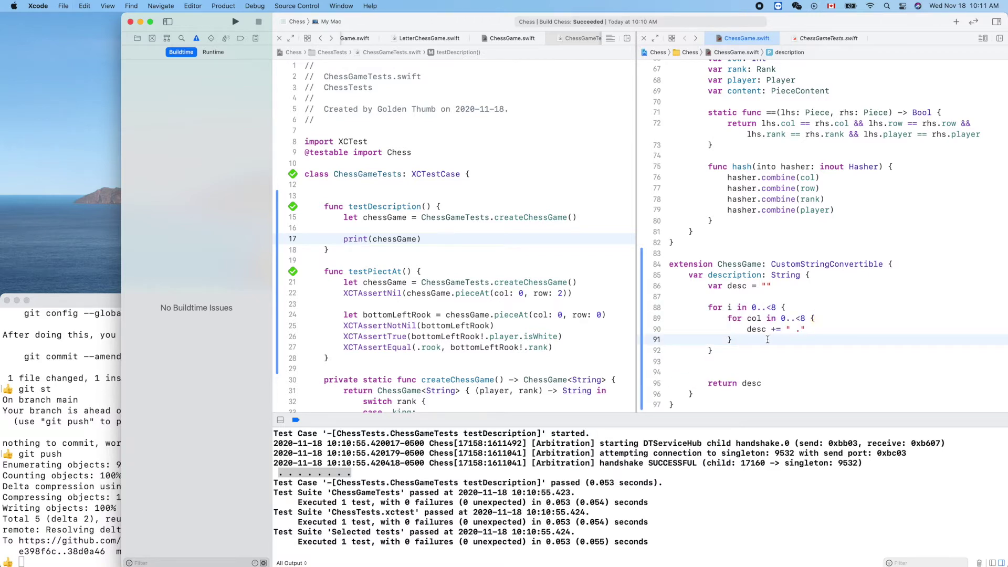
pyautogui.press('Return')
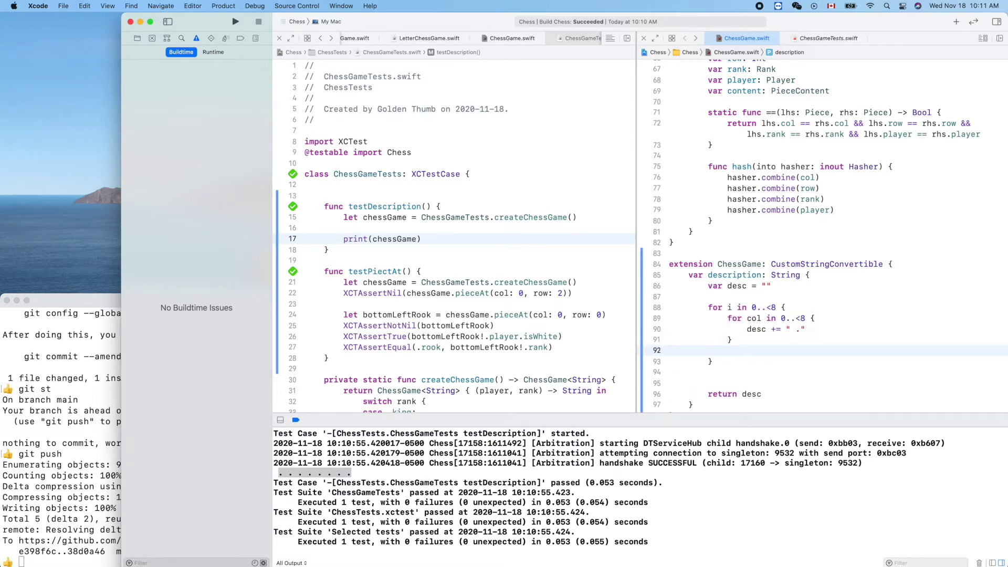
pyautogui.write('desc ')
pyautogui.write('+= "\\')
pyautogui.write('n')
pyautogui.click(293, 207)
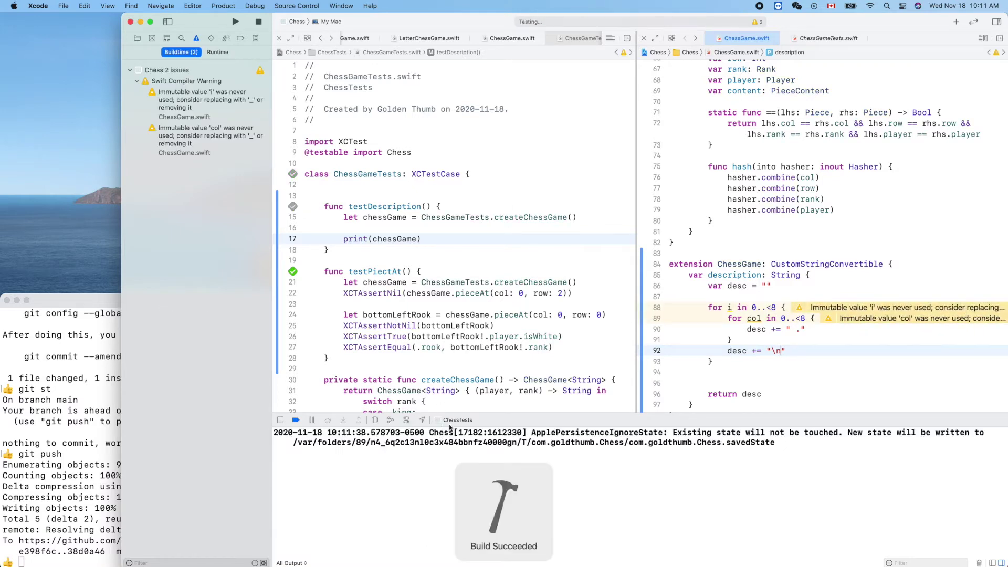
pyautogui.scroll(2, 388, 473)
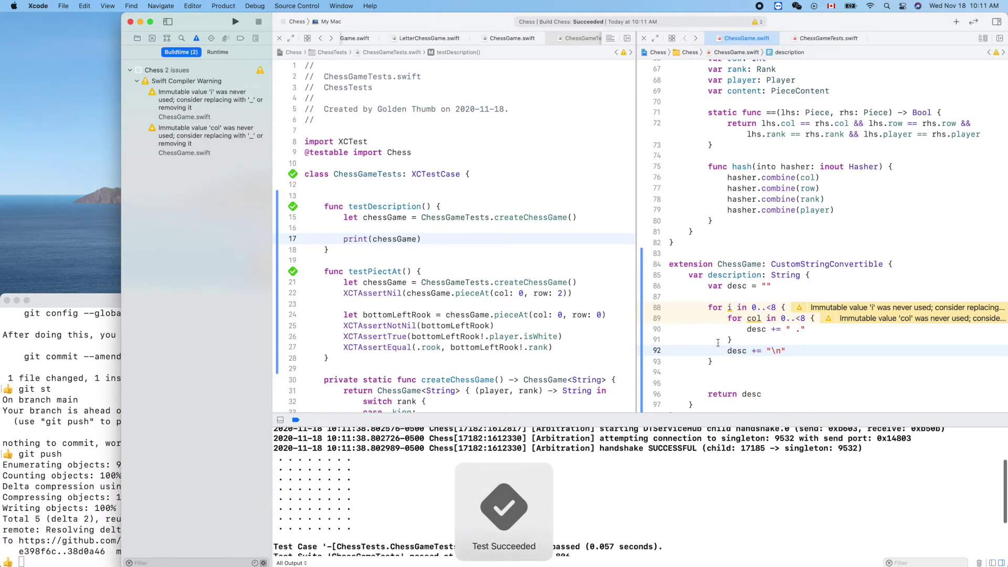
# Append desc += " 0 1 2 3 4 5 6 7" after the outer loop, minus one leading space, and rerun the test.
pyautogui.click(733, 371)
pyautogui.write('d')
pyautogui.press('BackSpace')
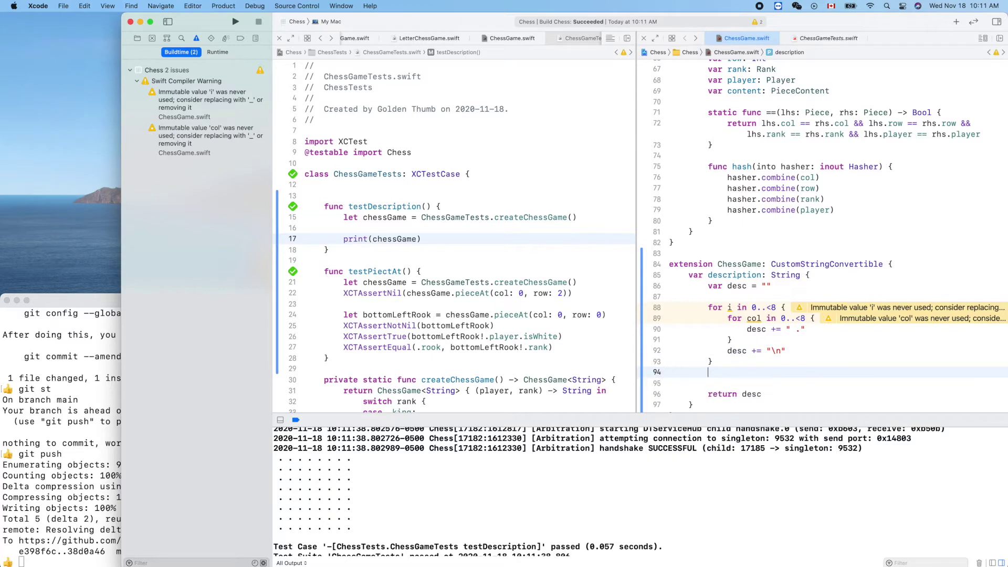
pyautogui.press('Tab')
pyautogui.write('desc += ')
pyautogui.write('"  ')
pyautogui.write('0 ')
pyautogui.write('1 2 3 ')
pyautogui.write('4 5 6 ')
pyautogui.write('7')
pyautogui.press('BackSpace')
pyautogui.click(293, 207)
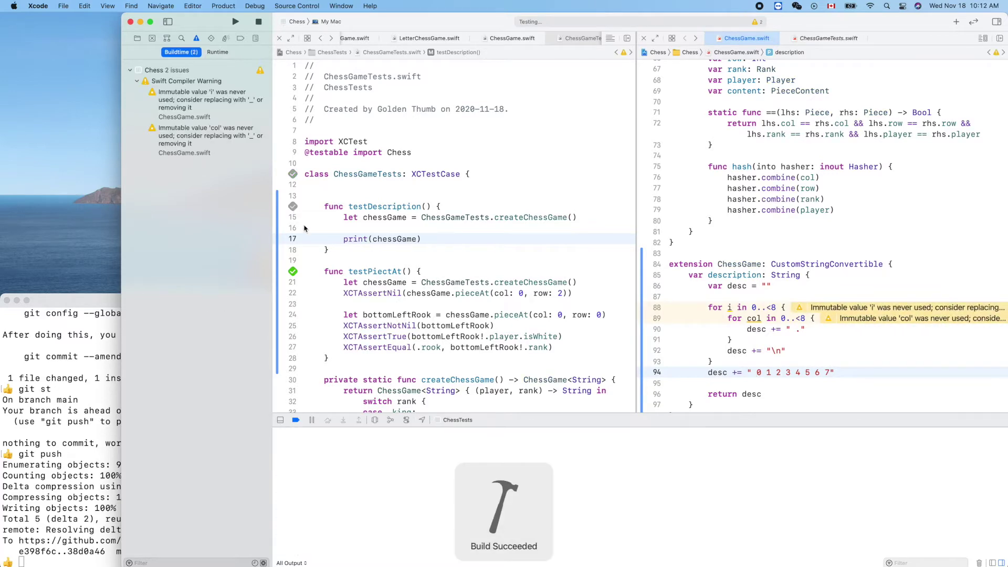
pyautogui.scroll(3, 280, 519)
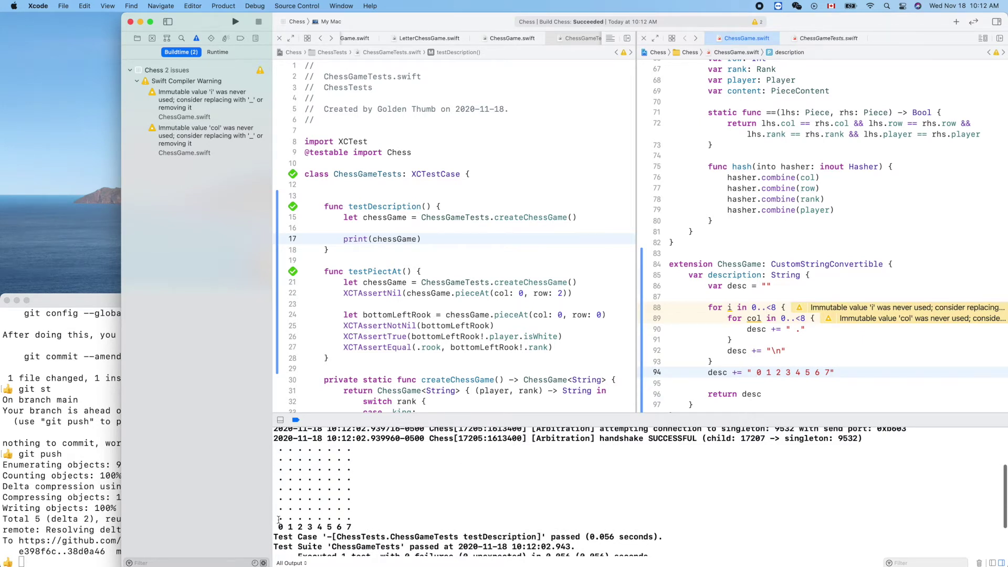
# Select dot rows in the console output to check the column-number alignment.
pyautogui.doubleClick(279, 518)
pyautogui.moveTo(280, 508); pyautogui.dragTo(351, 508)
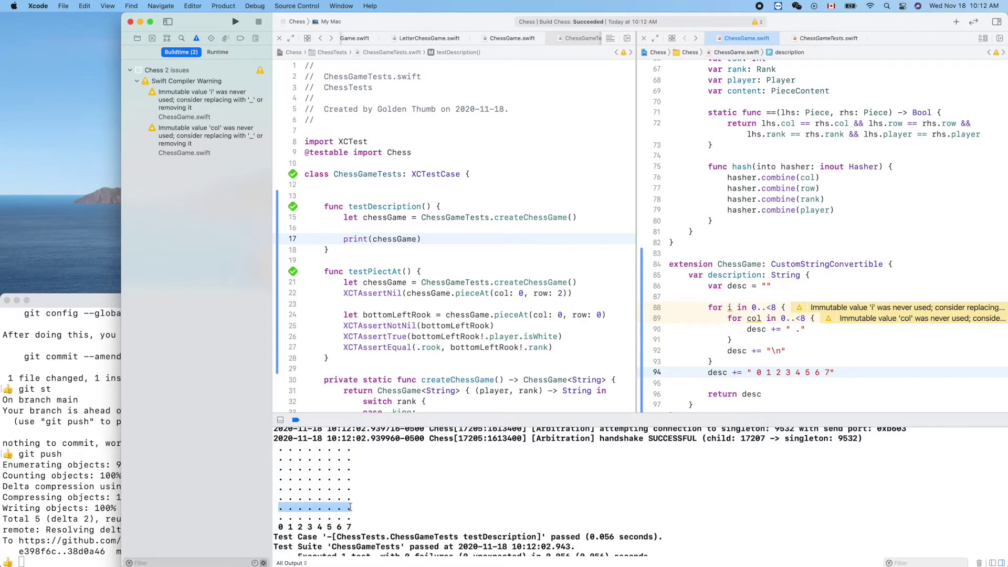
pyautogui.click(356, 454)
pyautogui.moveTo(355, 452); pyautogui.dragTo(277, 450)
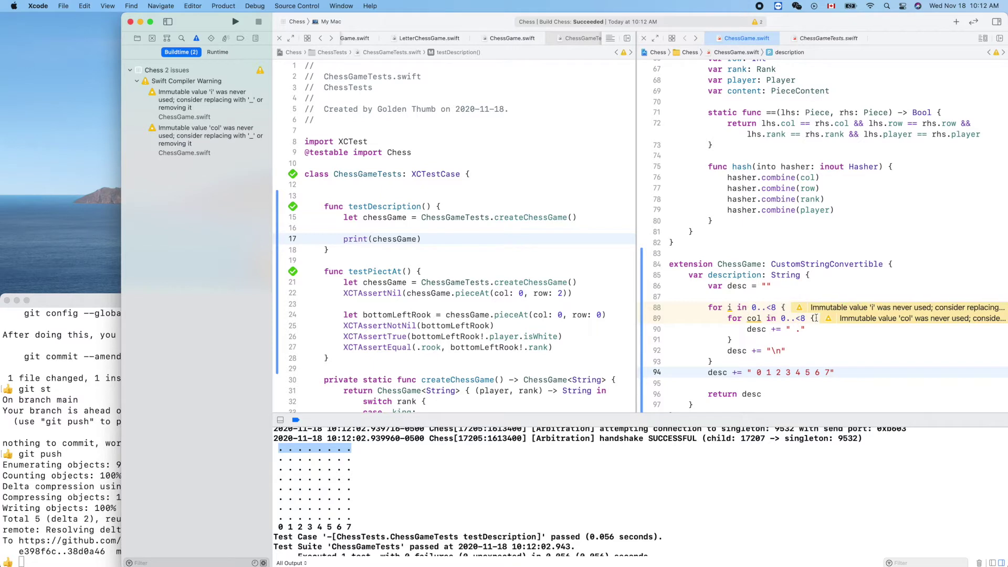
# Prefix each row with \(7 - i), add a leading space to the footer string, and rerun testDescription.
pyautogui.click(787, 308)
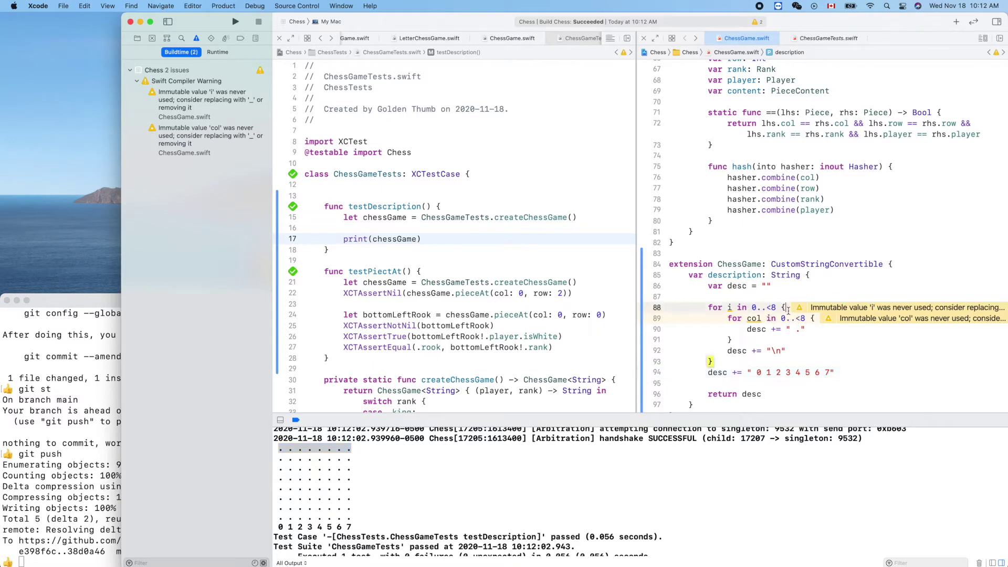
pyautogui.press('Return')
pyautogui.write('desc')
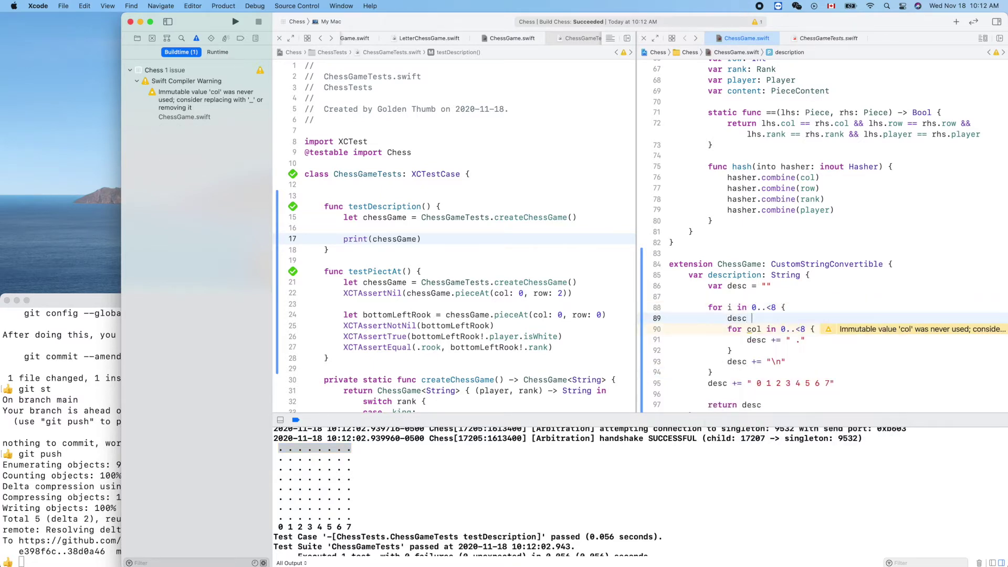
pyautogui.write(' +=')
pyautogui.write('"')
pyautogui.write('"')
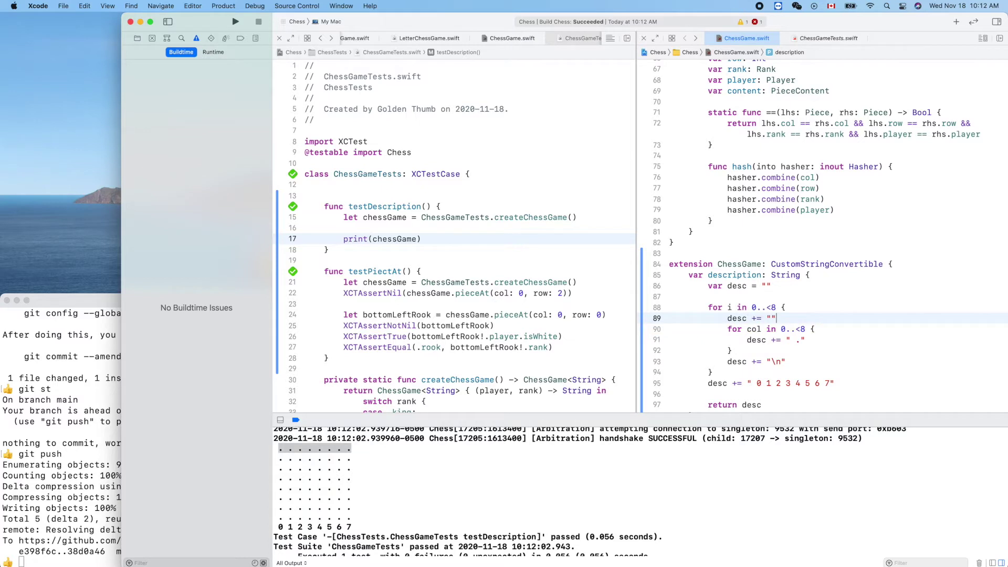
pyautogui.write('\\')
pyautogui.write('()')
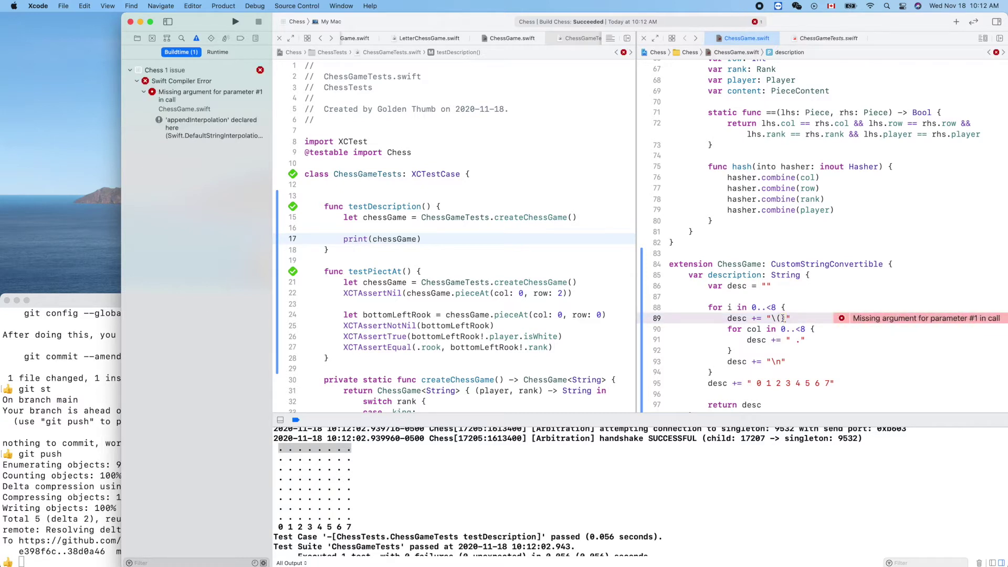
pyautogui.write('i')
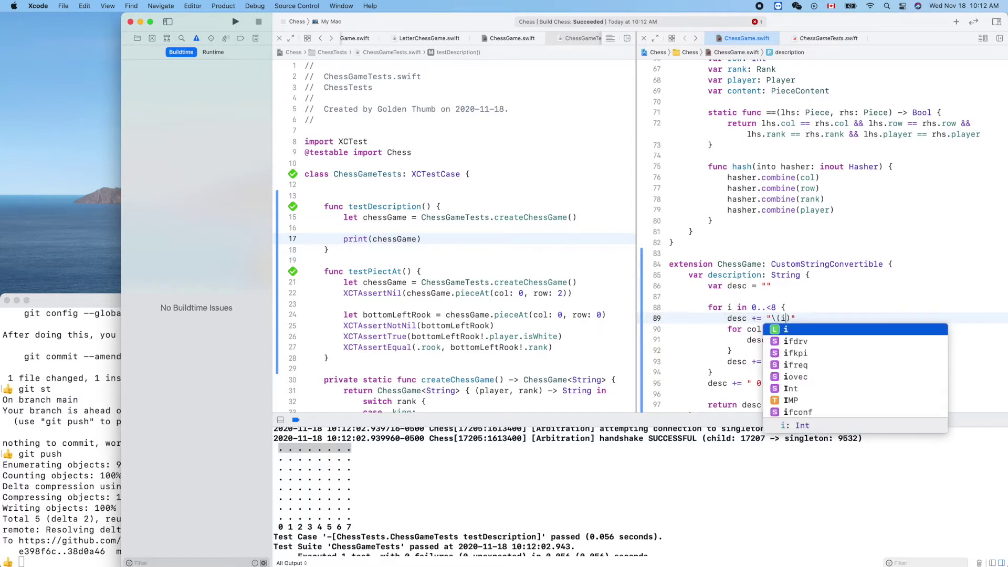
pyautogui.press('Left')
pyautogui.write('7 -')
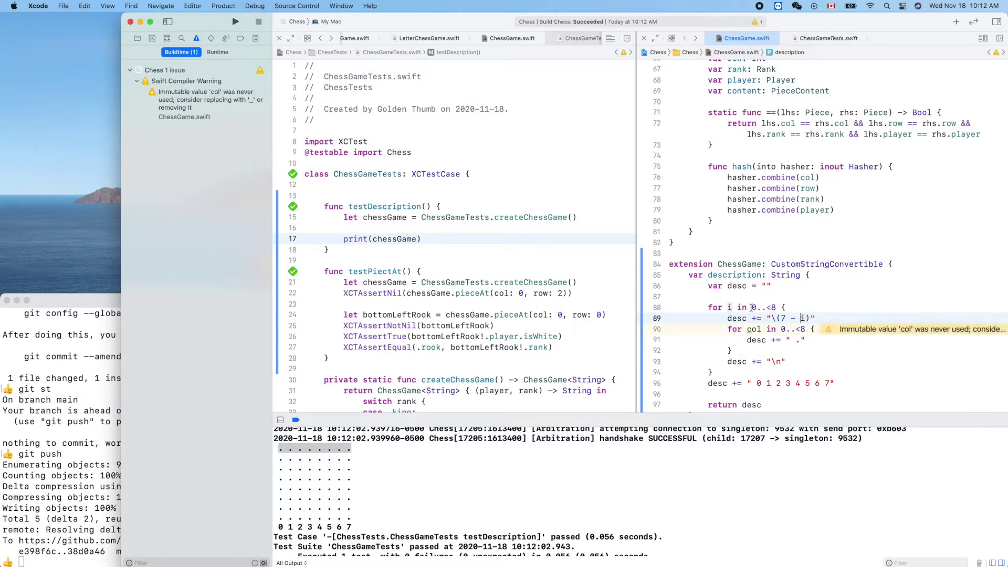
pyautogui.click(277, 450)
pyautogui.doubleClick(278, 451)
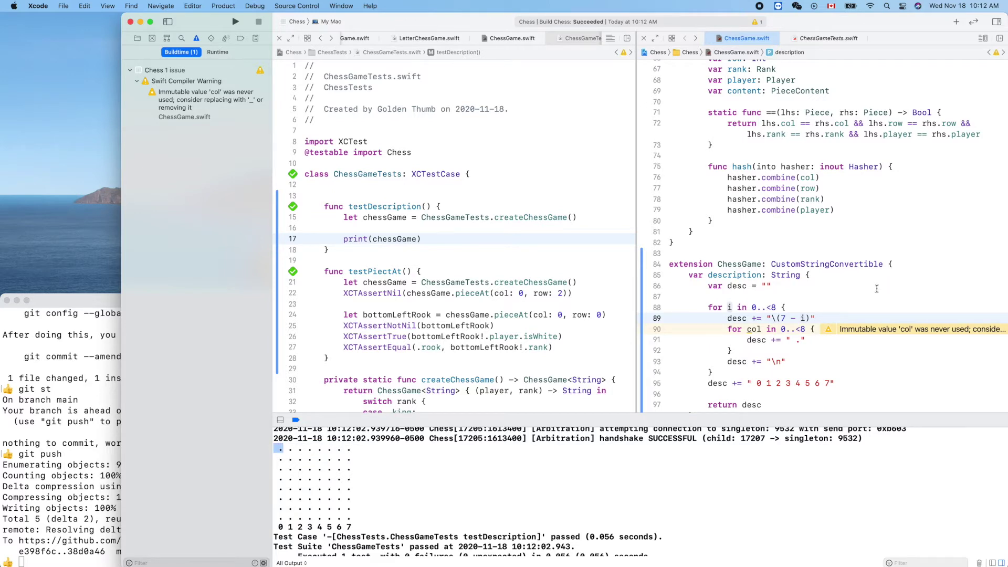
pyautogui.click(758, 383)
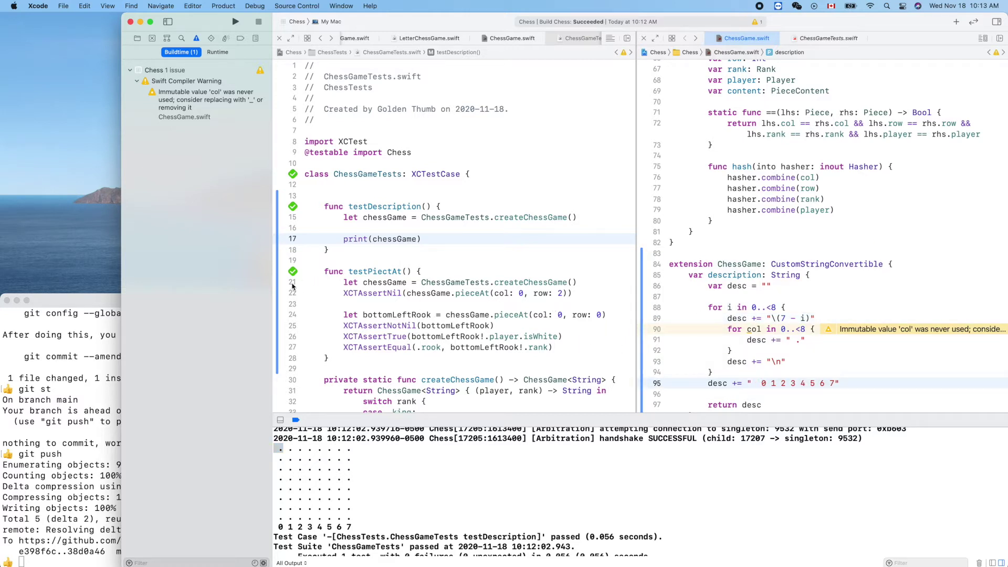
pyautogui.click(292, 206)
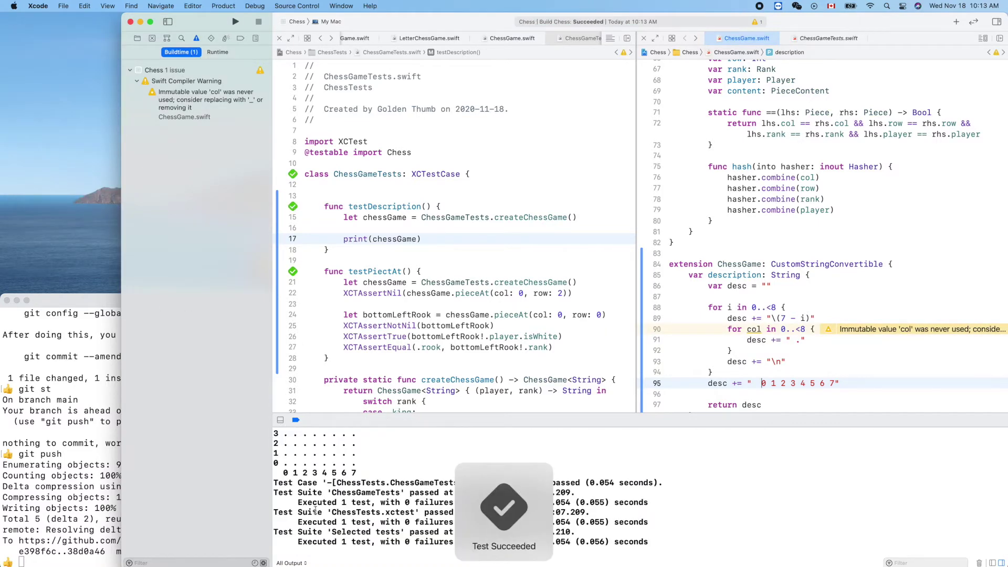
pyautogui.scroll(3, 315, 512)
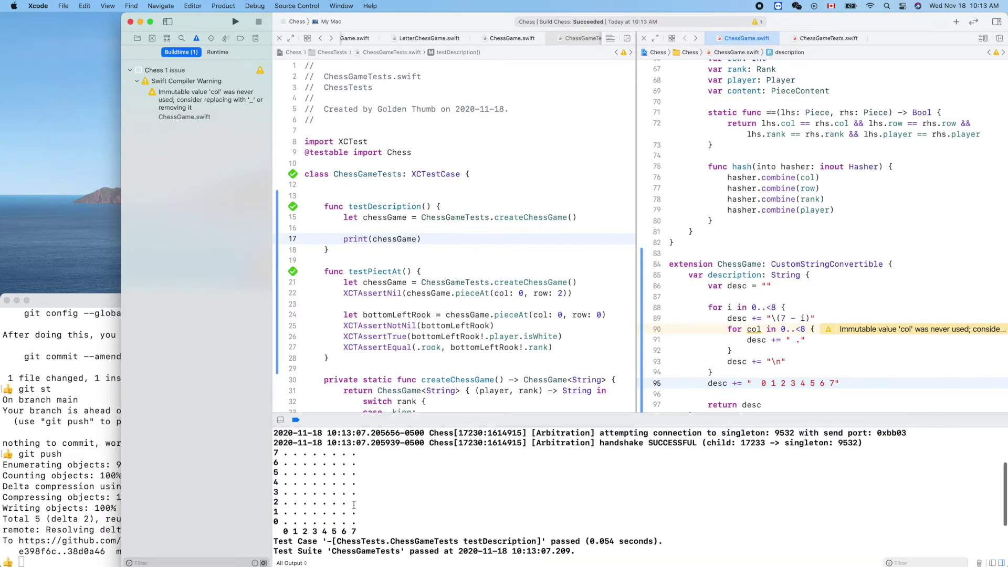
pyautogui.scroll(-3, 899, 271)
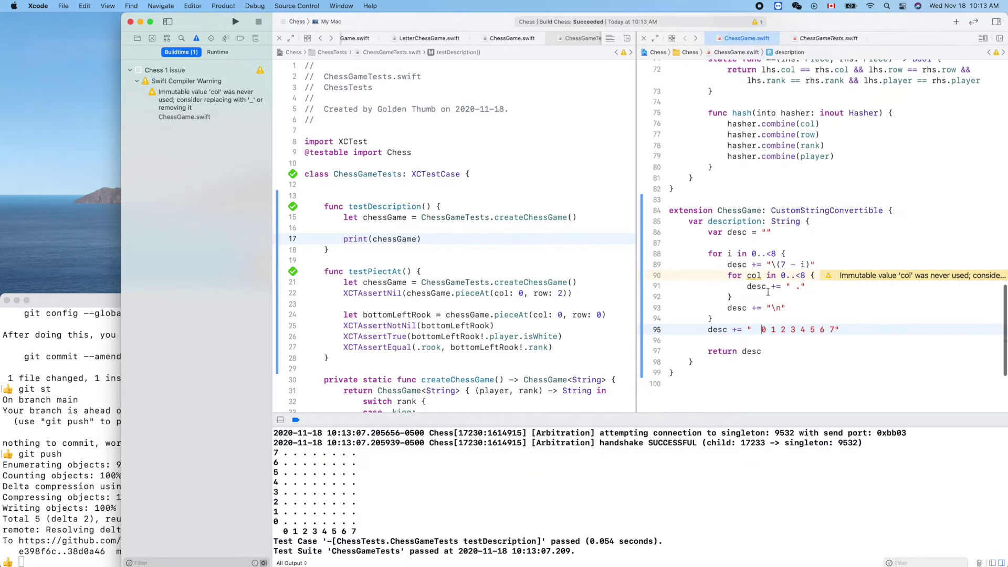
pyautogui.moveTo(750, 287); pyautogui.dragTo(811, 287)
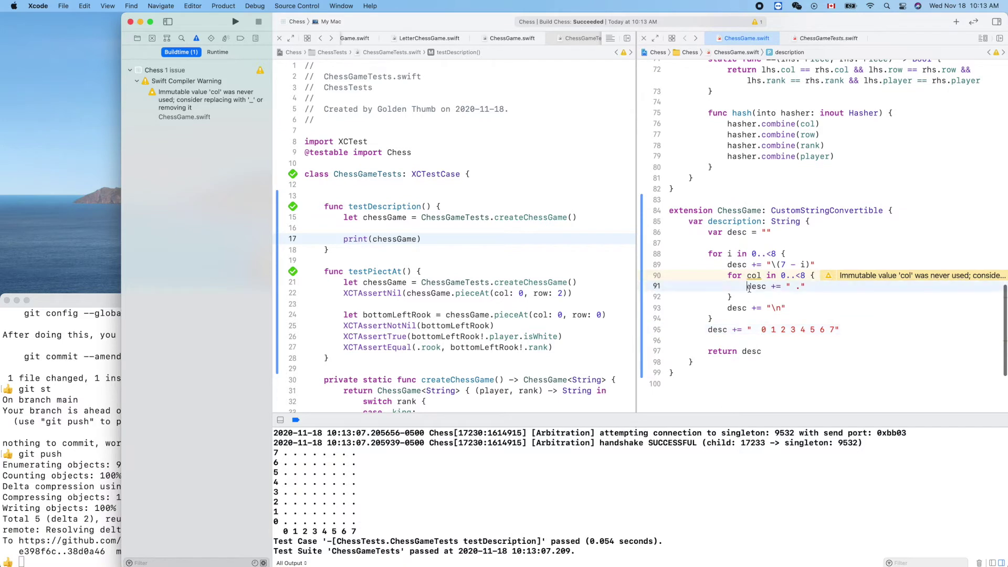
pyautogui.click(817, 275)
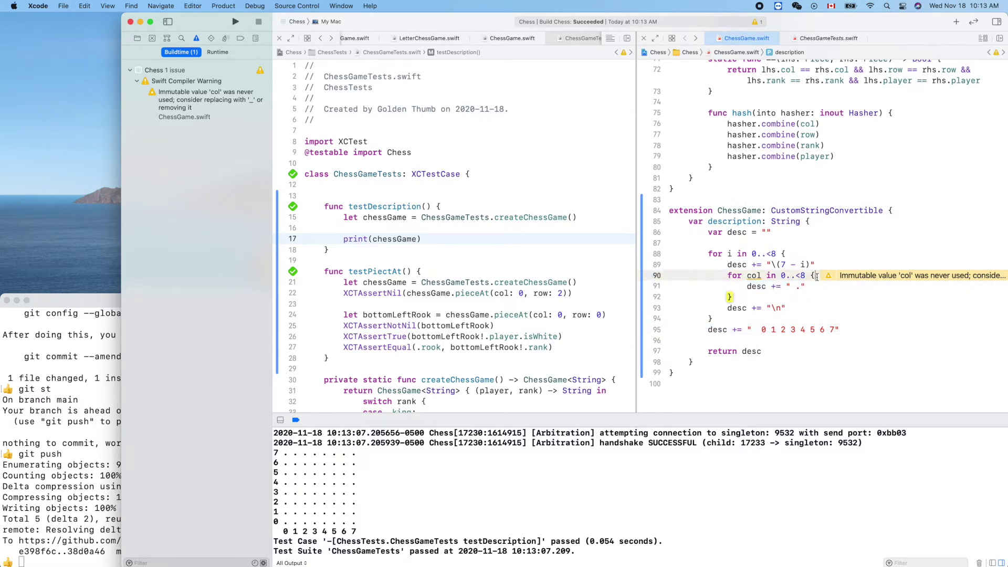
# Add if let piece = pieceAt(col: col, row: 7 - i) inside the col loop and begin its else branch.
pyautogui.press('Return')
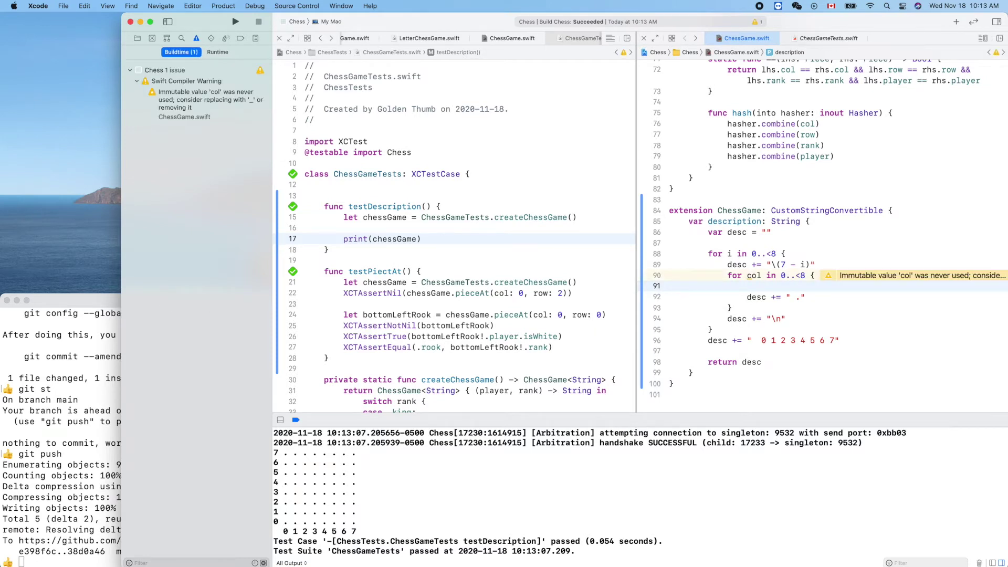
pyautogui.write('if')
pyautogui.press('Return')
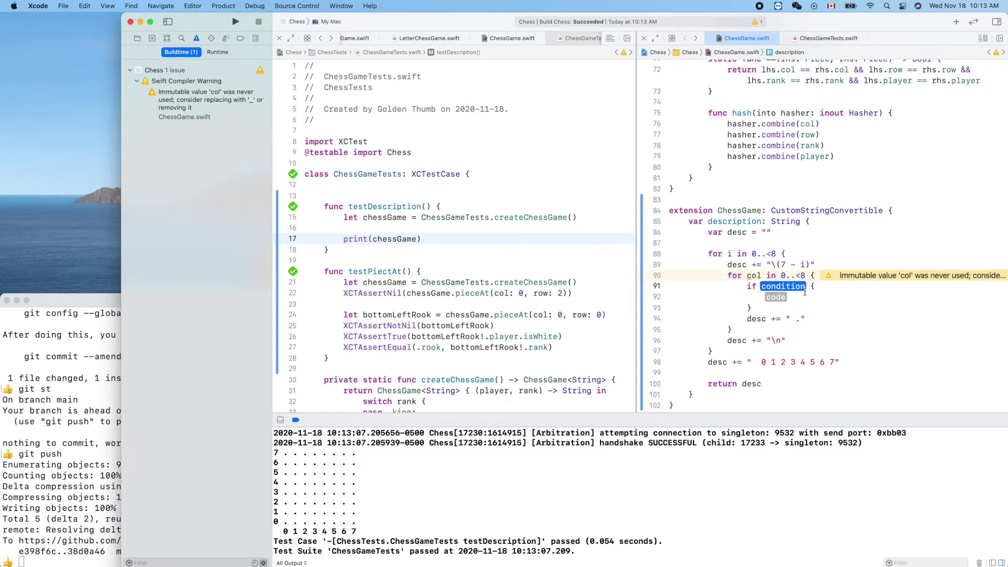
pyautogui.press('super+z')
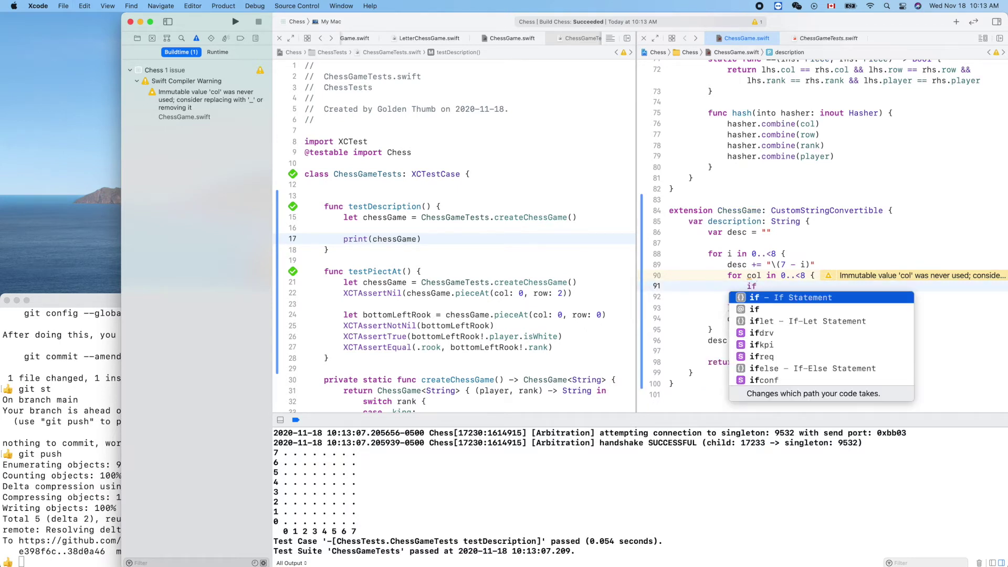
pyautogui.write('l')
pyautogui.press('Return')
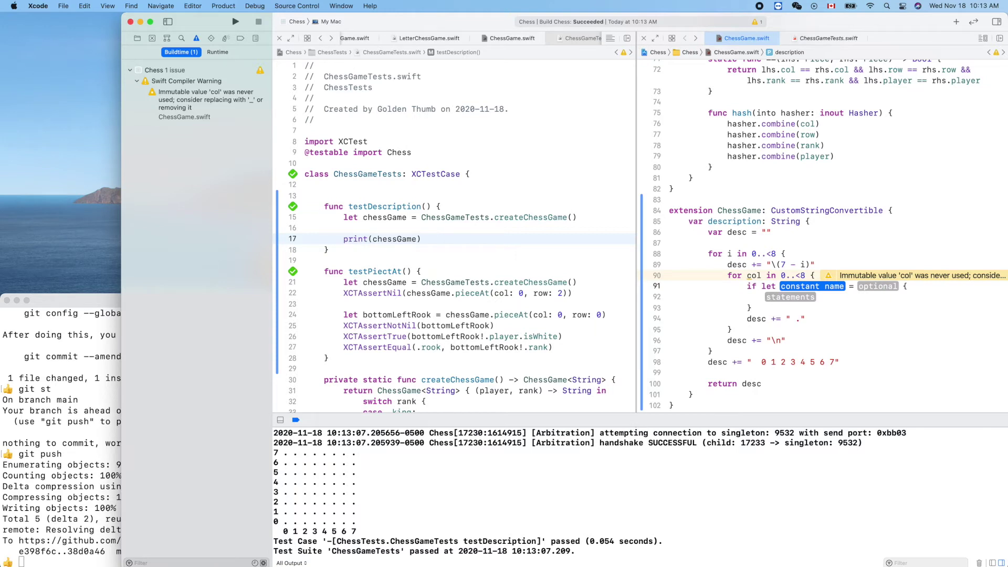
pyautogui.write('piece')
pyautogui.press('Tab')
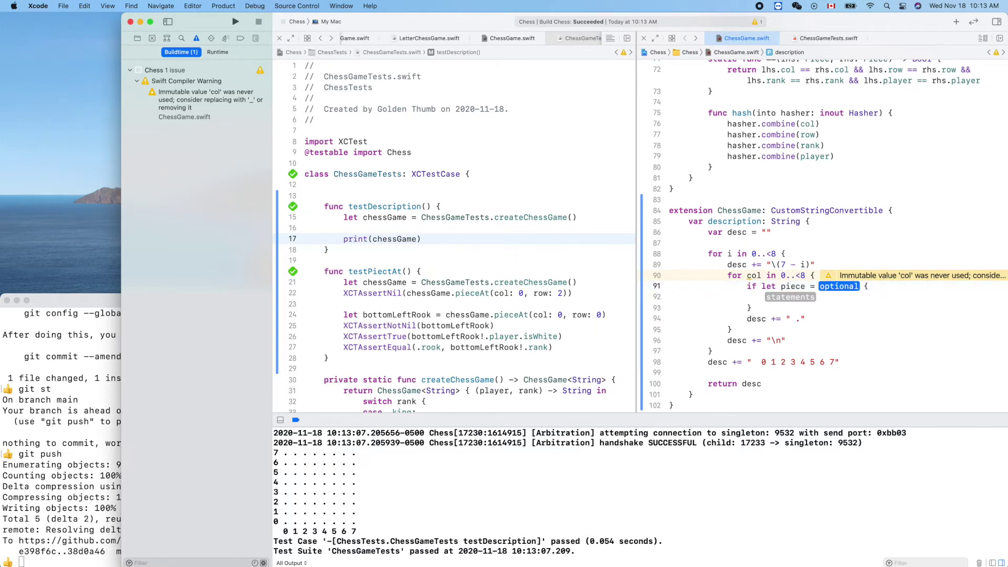
pyautogui.write('pi')
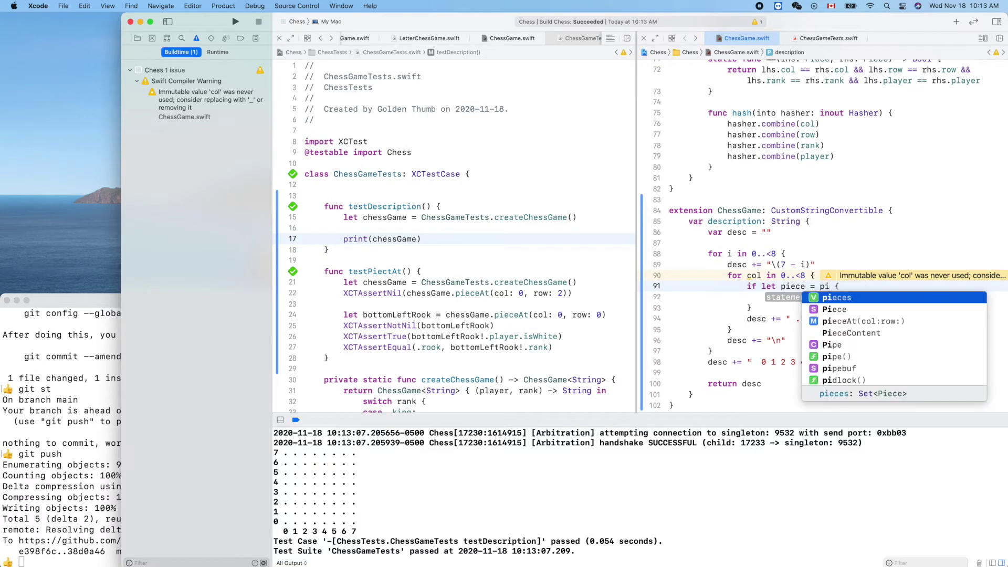
pyautogui.press('Down')
pyautogui.press('Down')
pyautogui.press('Return')
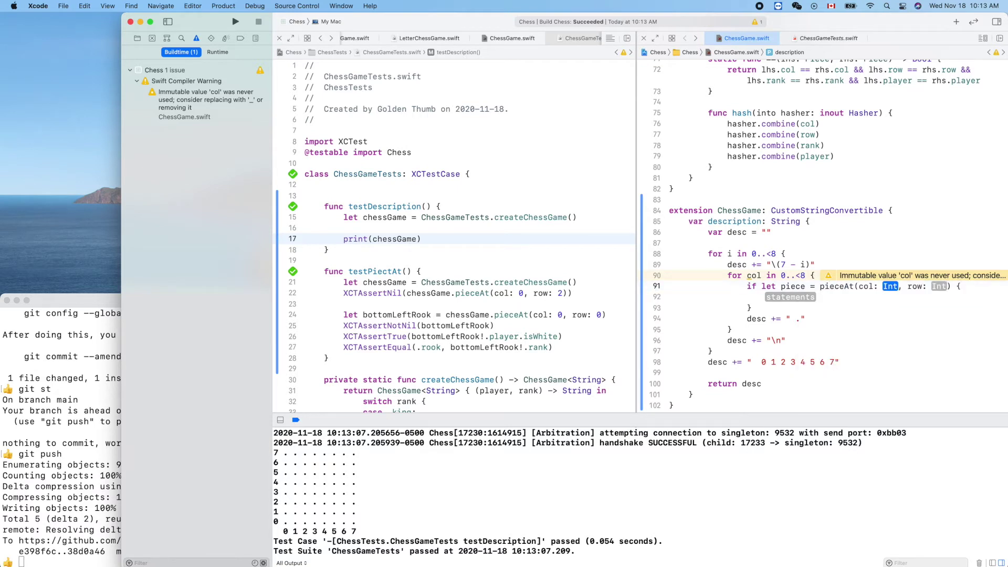
pyautogui.write('co')
pyautogui.press('Return')
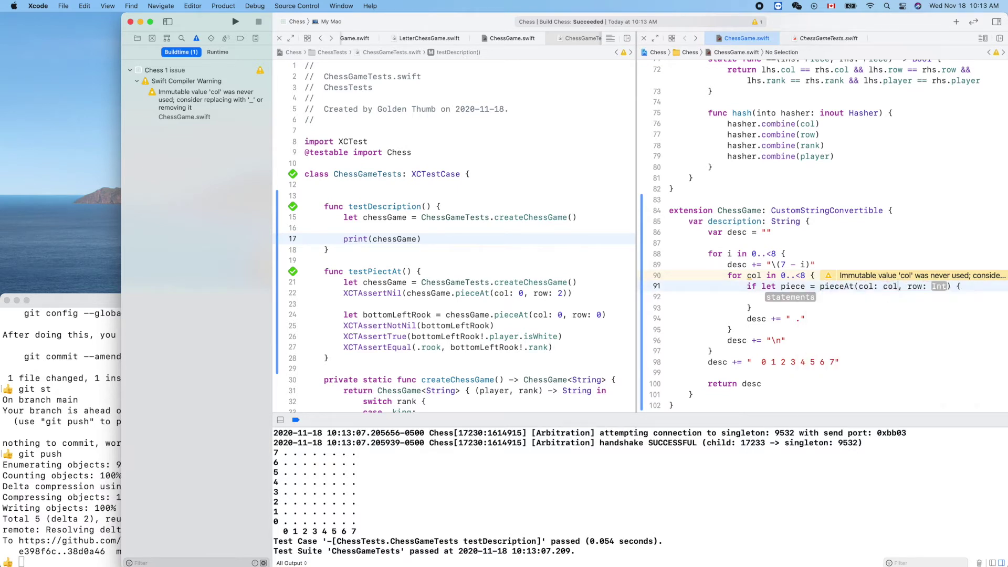
pyautogui.press('Tab')
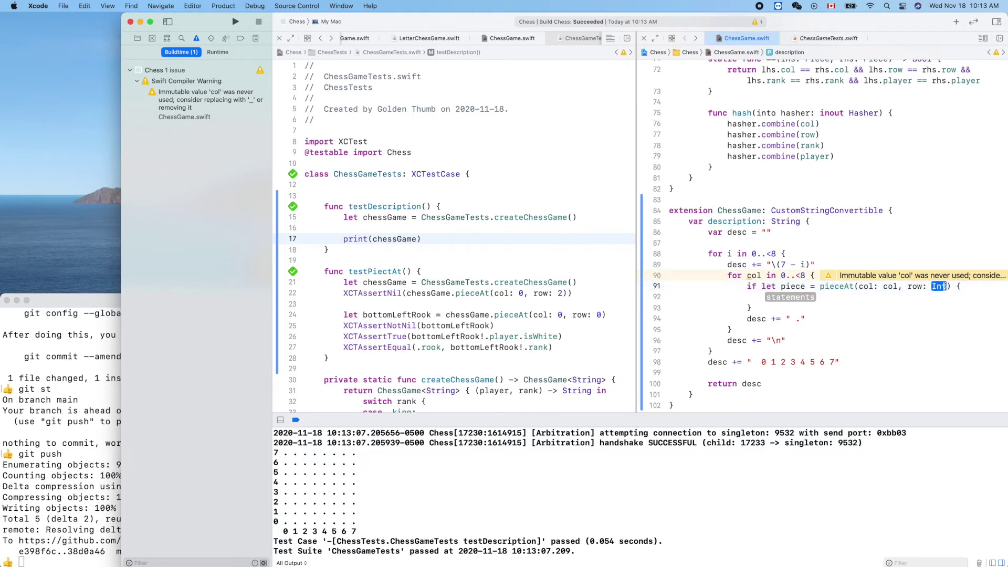
pyautogui.write('7 - ')
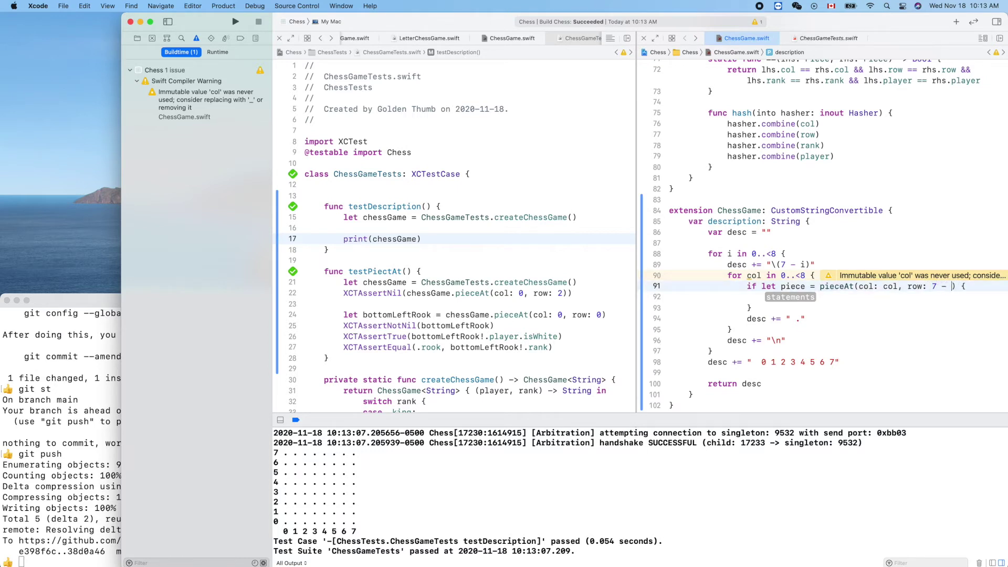
pyautogui.write('i')
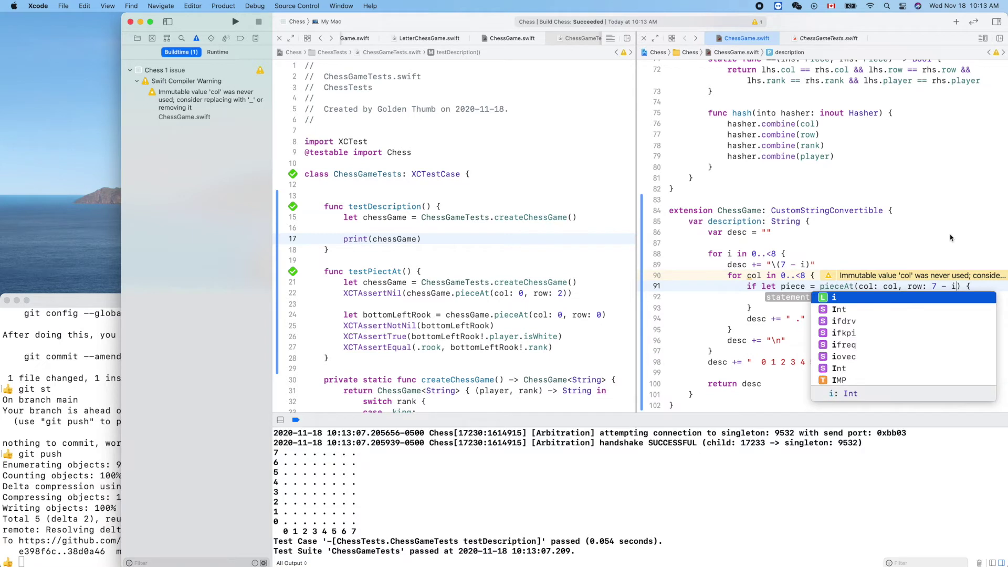
pyautogui.click(950, 234)
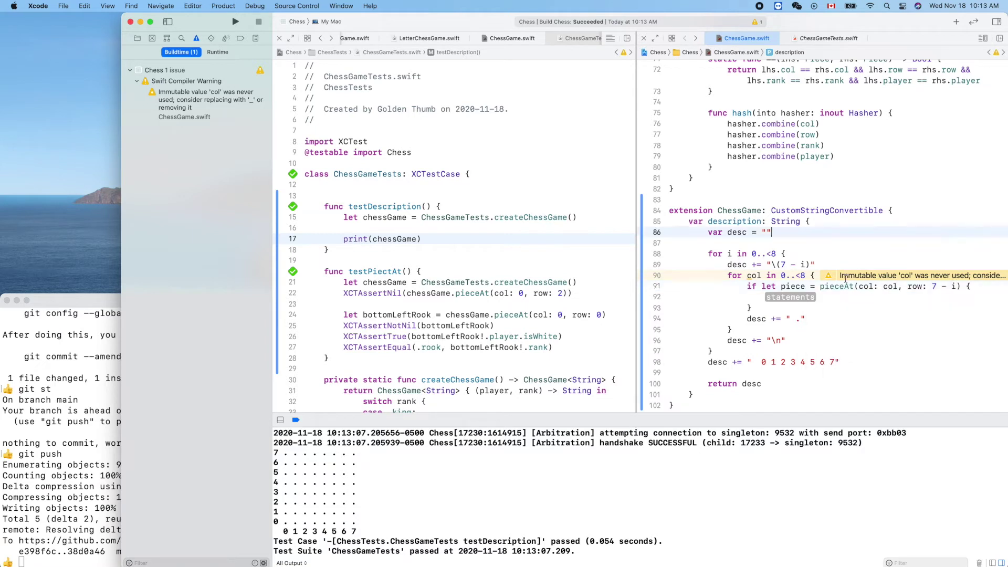
pyautogui.click(765, 308)
pyautogui.write('els')
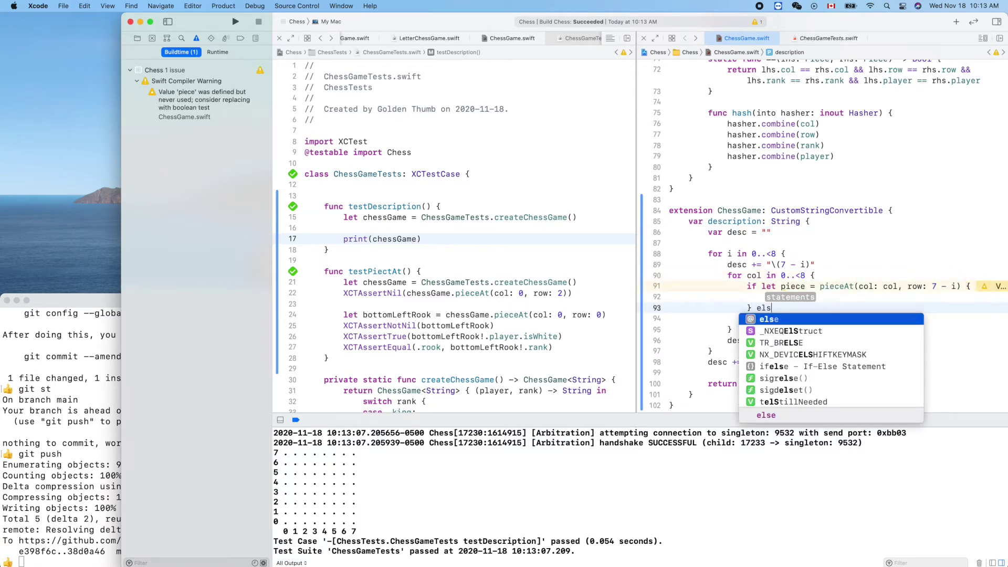
pyautogui.write('e {')
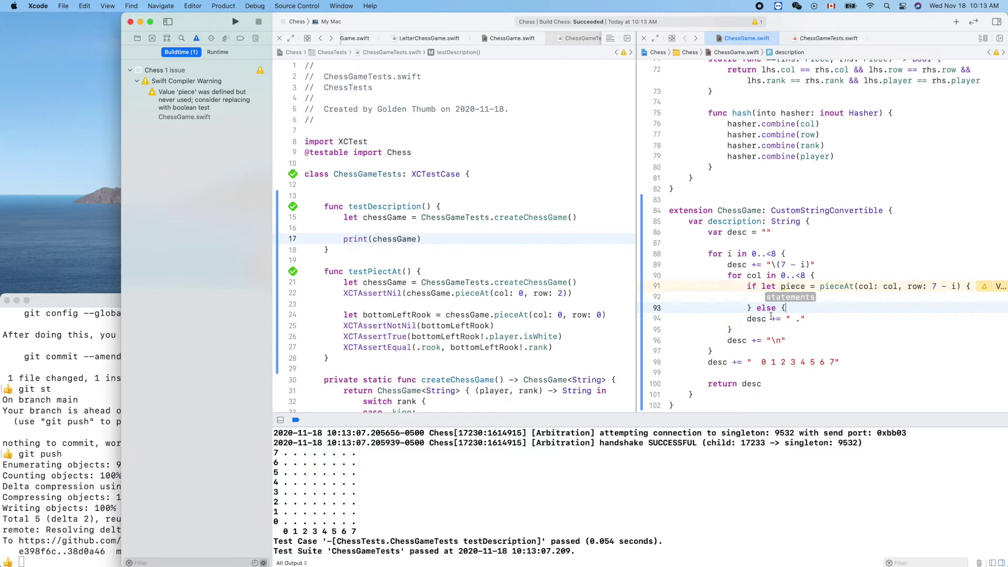
# Close the else block and indent desc += " ." one level inside it.
pyautogui.press('Down')
pyautogui.press('Return')
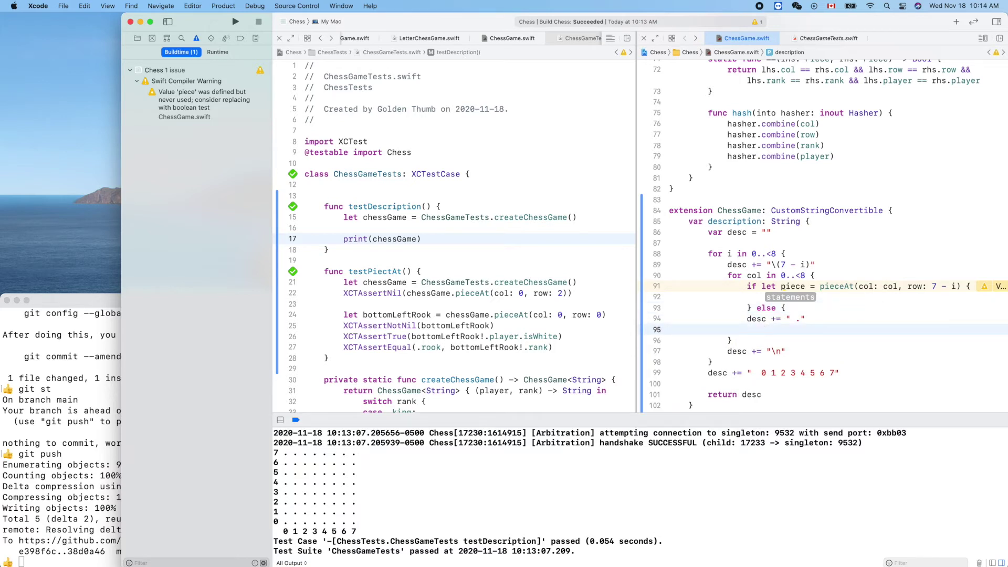
pyautogui.write('}')
pyautogui.click(748, 319)
pyautogui.press('Tab')
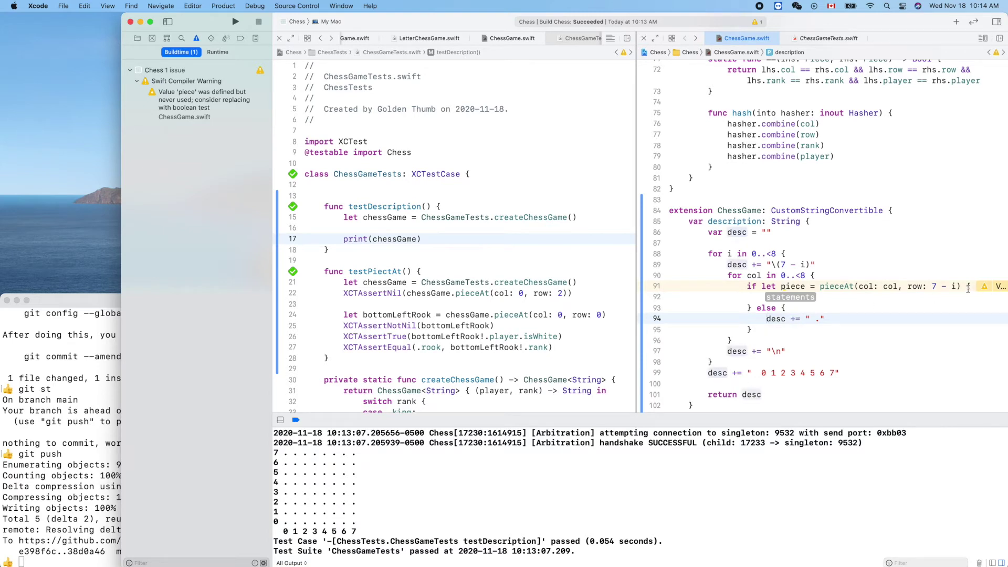
# Review the if-let and else branches, then select the if-let body placeholder for the piece switch.
pyautogui.click(967, 288)
pyautogui.hotkey('shift', 'Down')
pyautogui.hotkey('shift', 'Down')
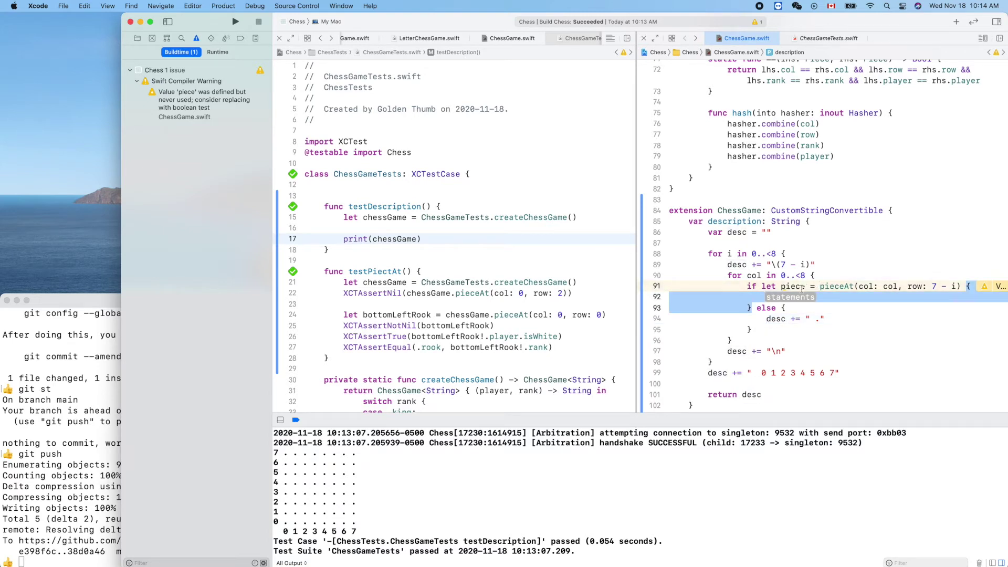
pyautogui.doubleClick(803, 287)
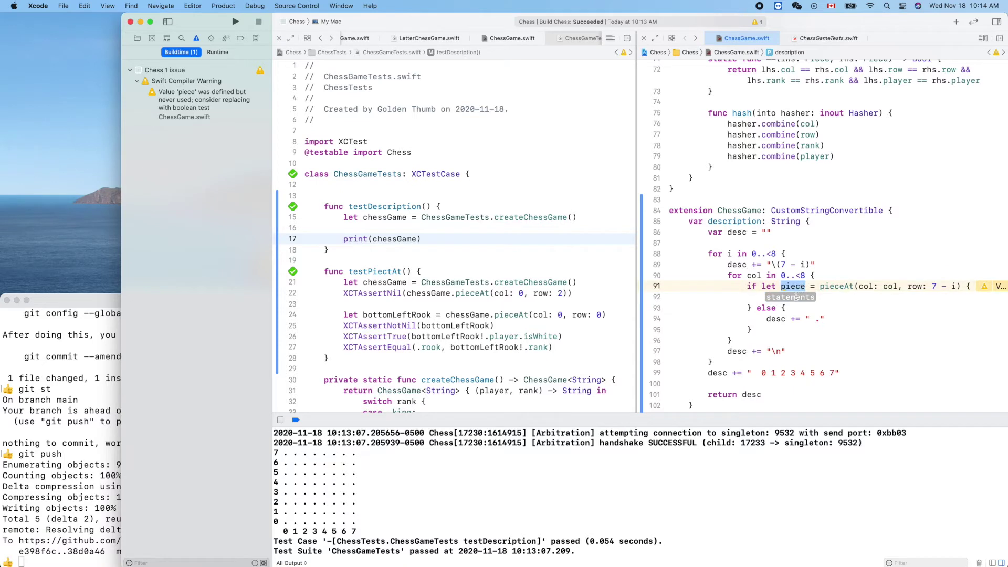
pyautogui.click(784, 308)
pyautogui.hotkey('shift', 'Down')
pyautogui.hotkey('shift', 'Down')
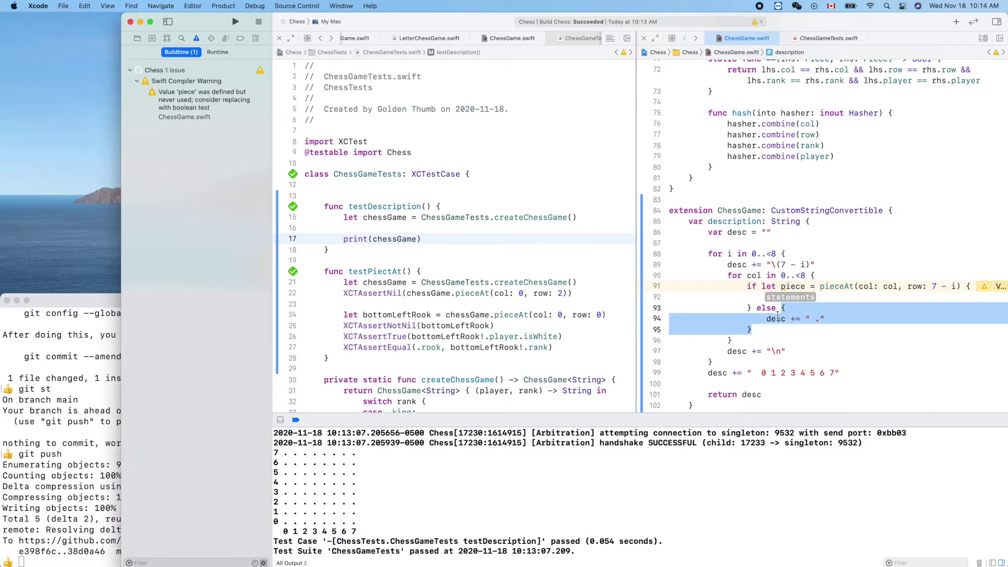
pyautogui.click(804, 299)
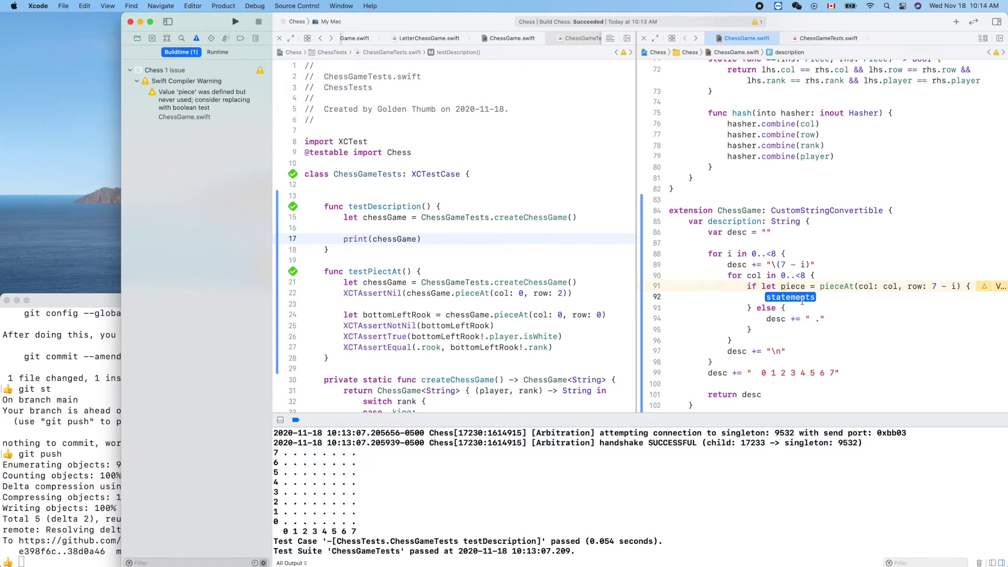
pyautogui.write('sw')
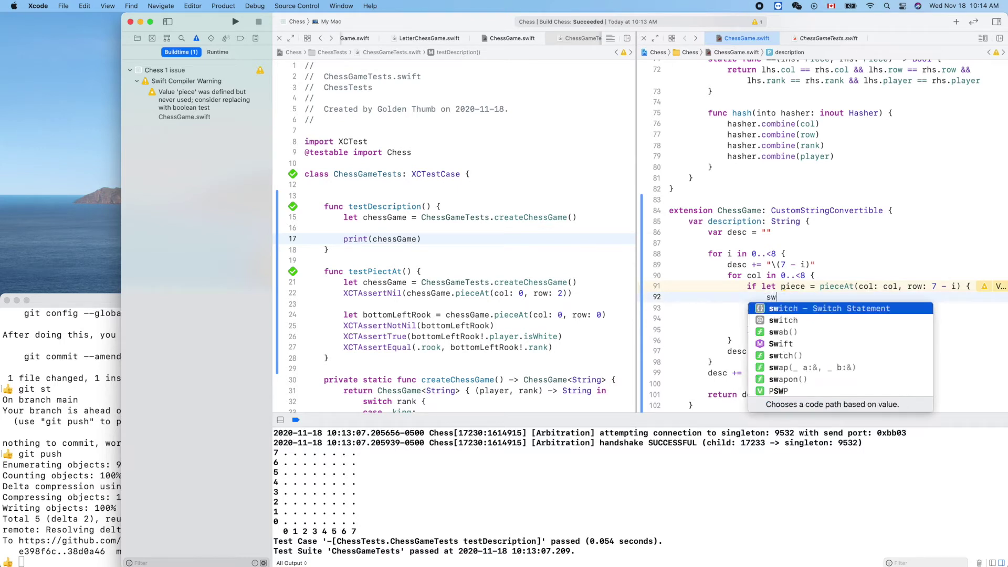
pyautogui.write('ift')
pyautogui.press('BackSpace')
pyautogui.press('BackSpace')
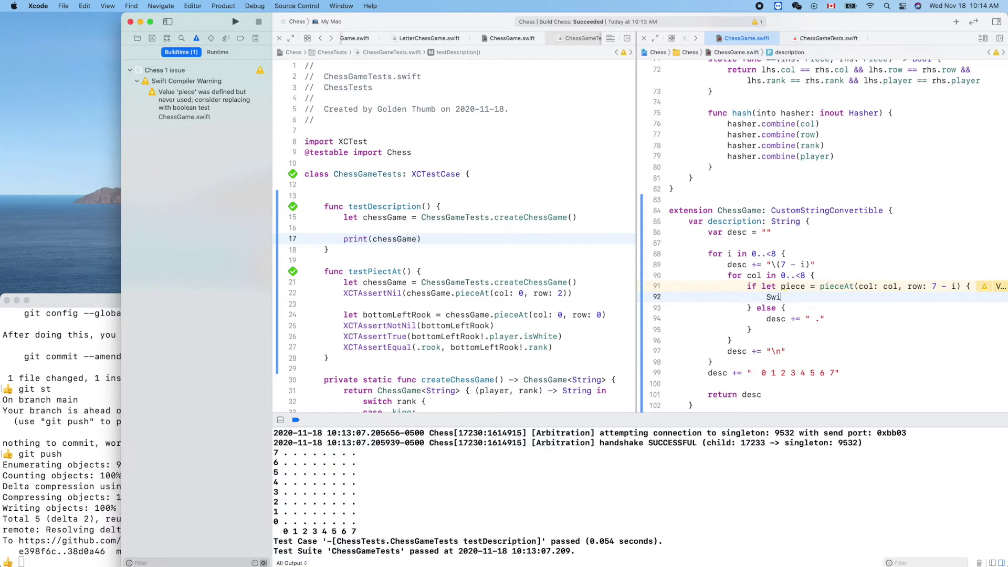
pyautogui.press('BackSpace')
pyautogui.press('BackSpace')
pyautogui.press('BackSpace')
pyautogui.scroll(-5, 549, 341)
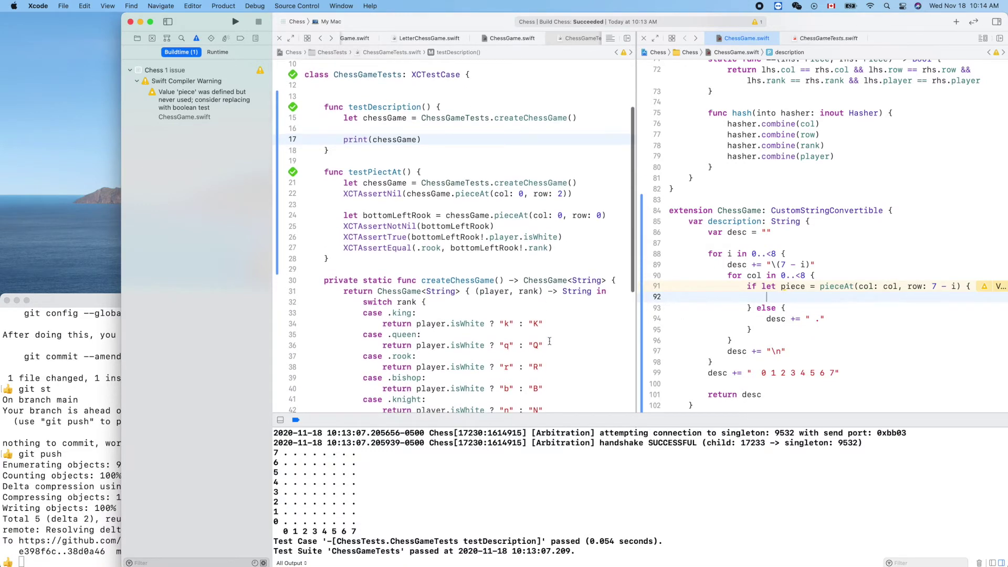
pyautogui.scroll(-2, 549, 342)
pyautogui.scroll(-2, 549, 341)
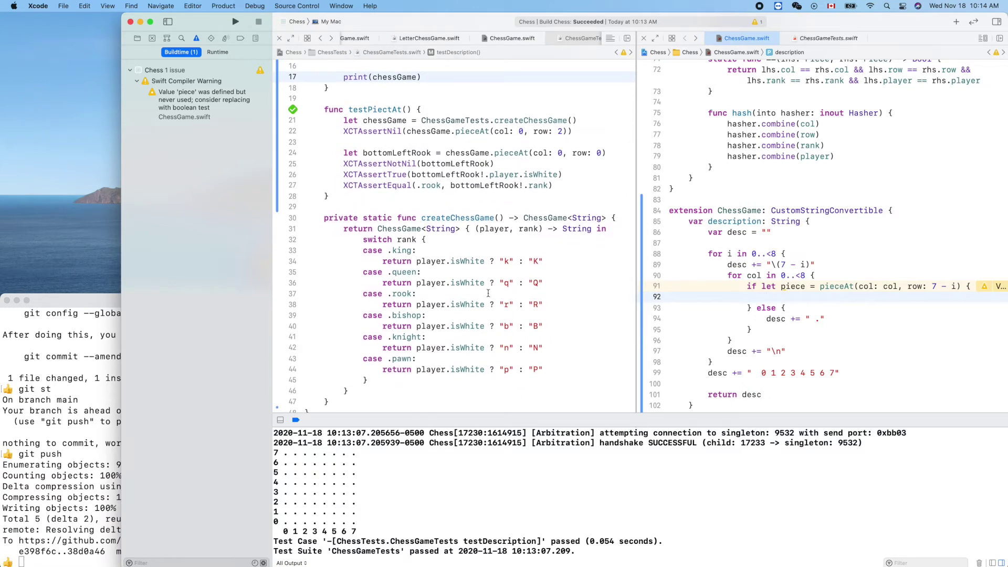
# Copy the rank switch from createChessGame into description's if-let branch as a switch on piece.rank.
pyautogui.moveTo(364, 239); pyautogui.dragTo(403, 379)
pyautogui.press('super+c')
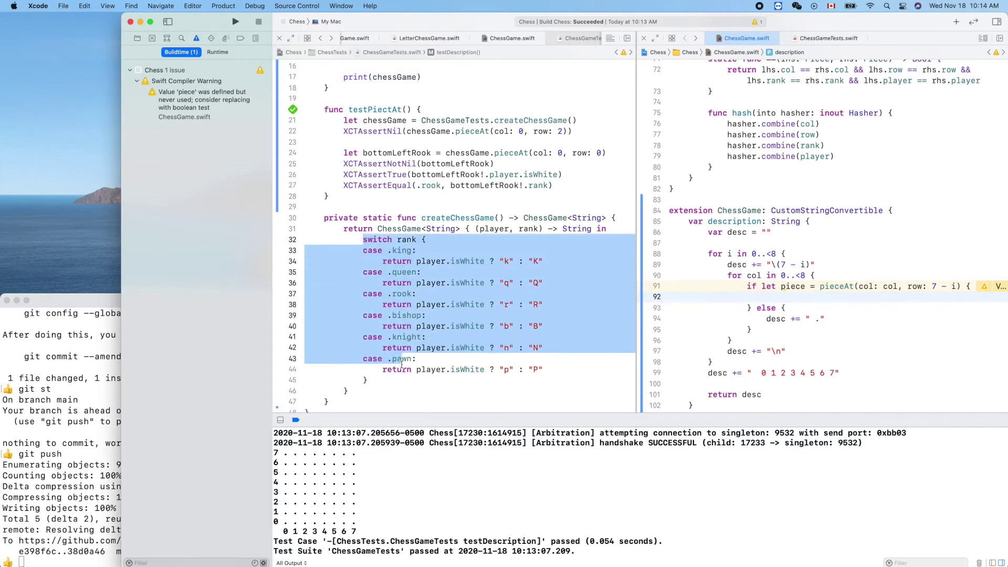
pyautogui.click(780, 297)
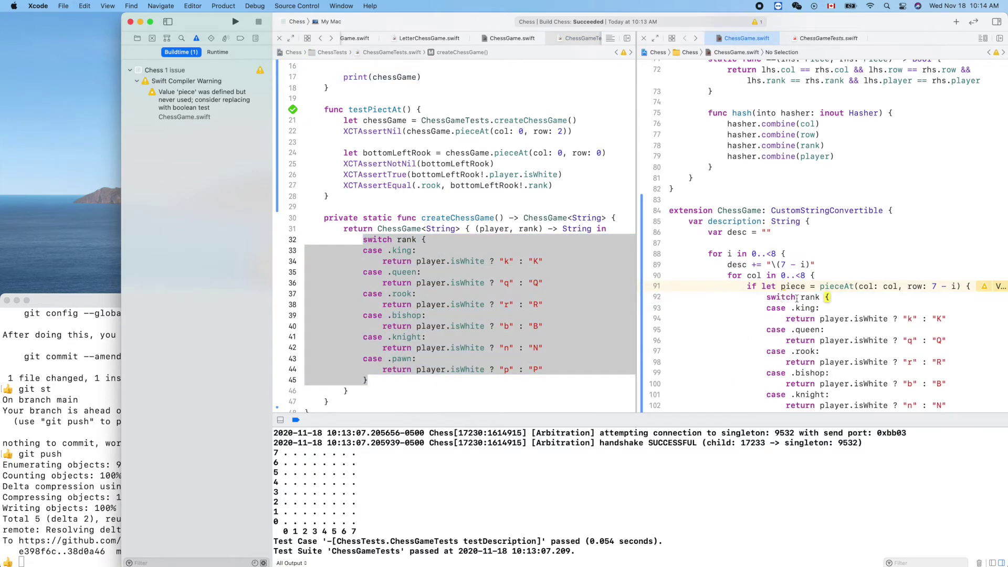
pyautogui.press('super+v')
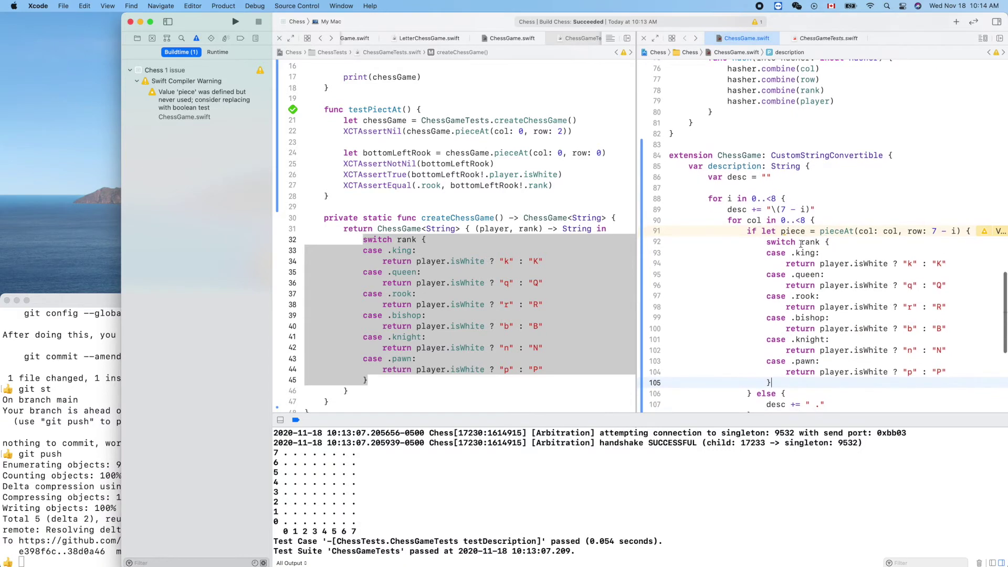
pyautogui.write('pi')
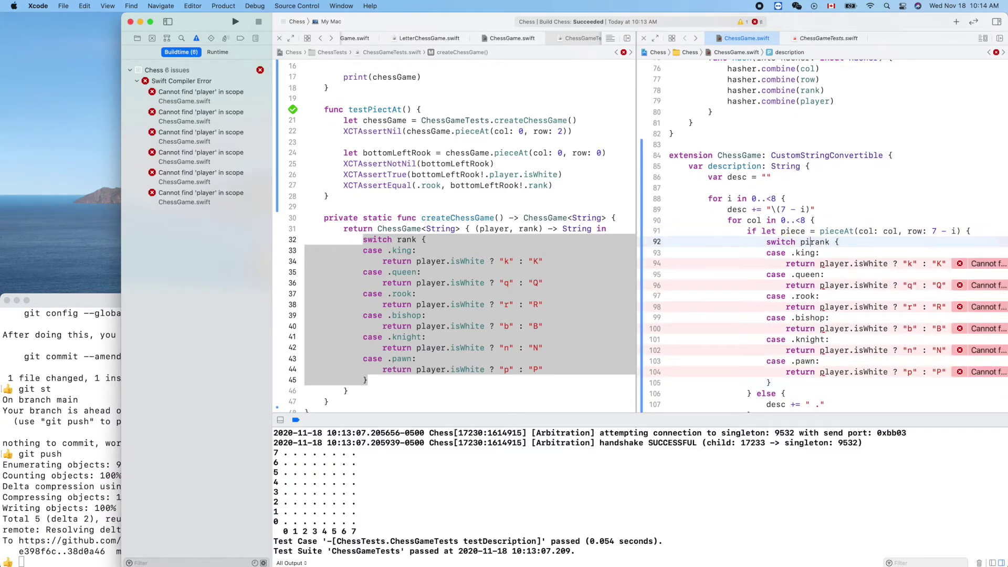
pyautogui.write('ece.')
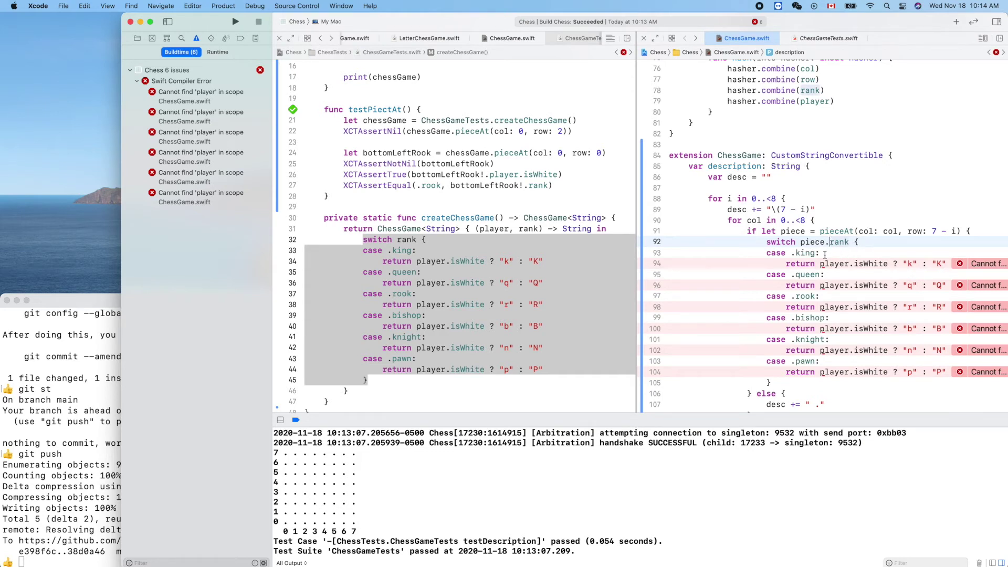
pyautogui.scroll(-3, 862, 244)
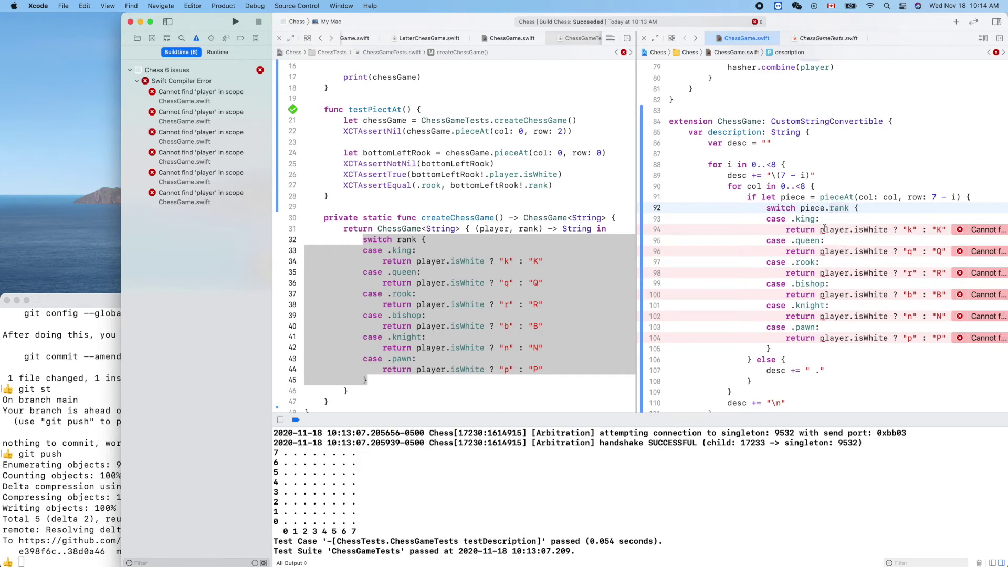
# Qualify player as piece.player.isWhite in the king and queen cases.
pyautogui.doubleClick(794, 198)
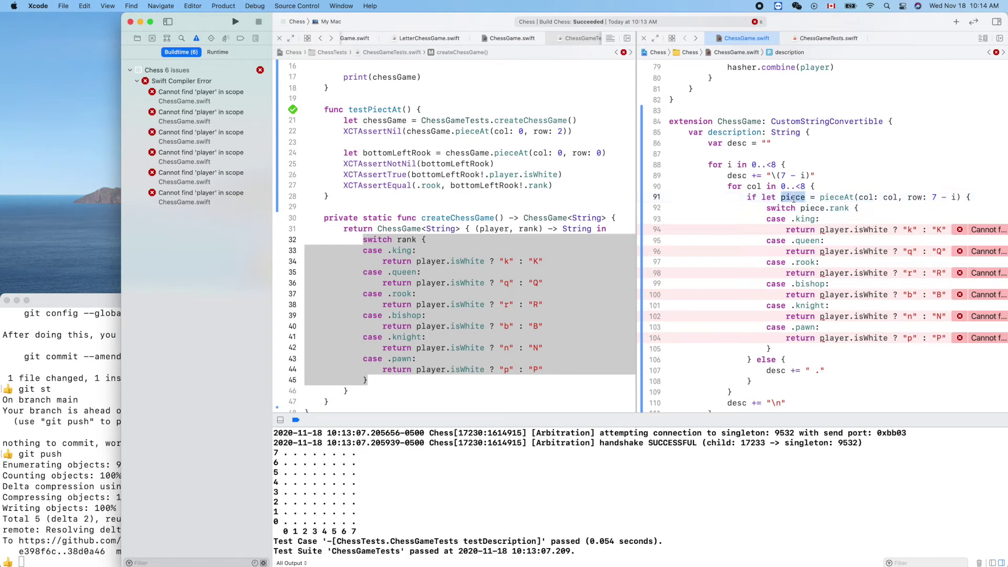
pyautogui.moveTo(801, 208); pyautogui.dragTo(828, 209)
pyautogui.press('super+c')
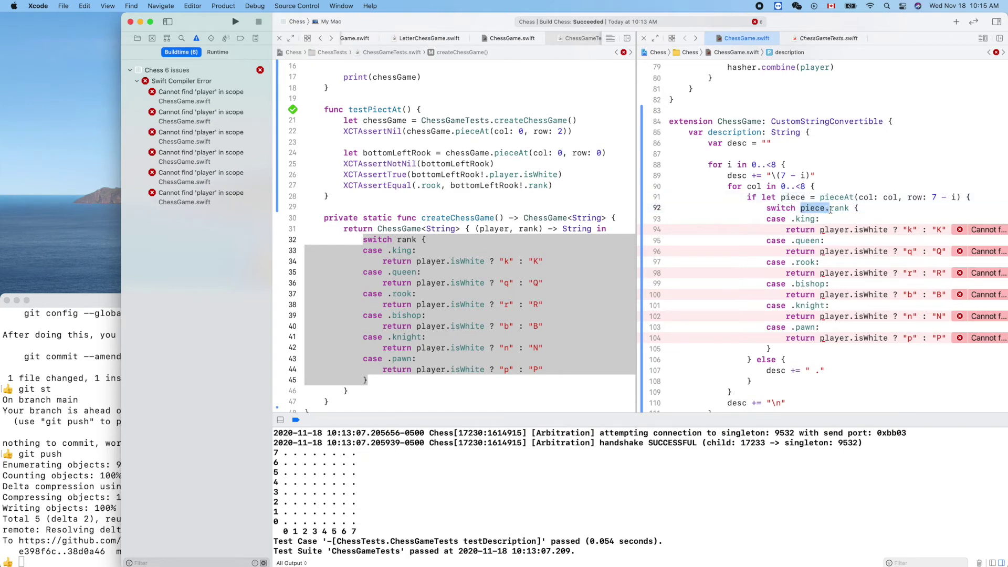
pyautogui.doubleClick(821, 229)
pyautogui.click(820, 231)
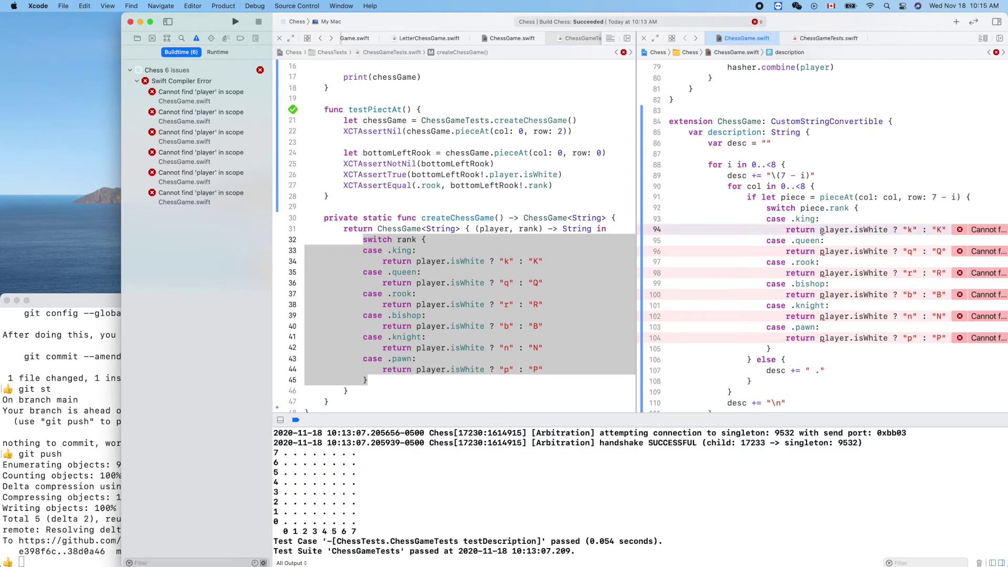
pyautogui.write('piece.')
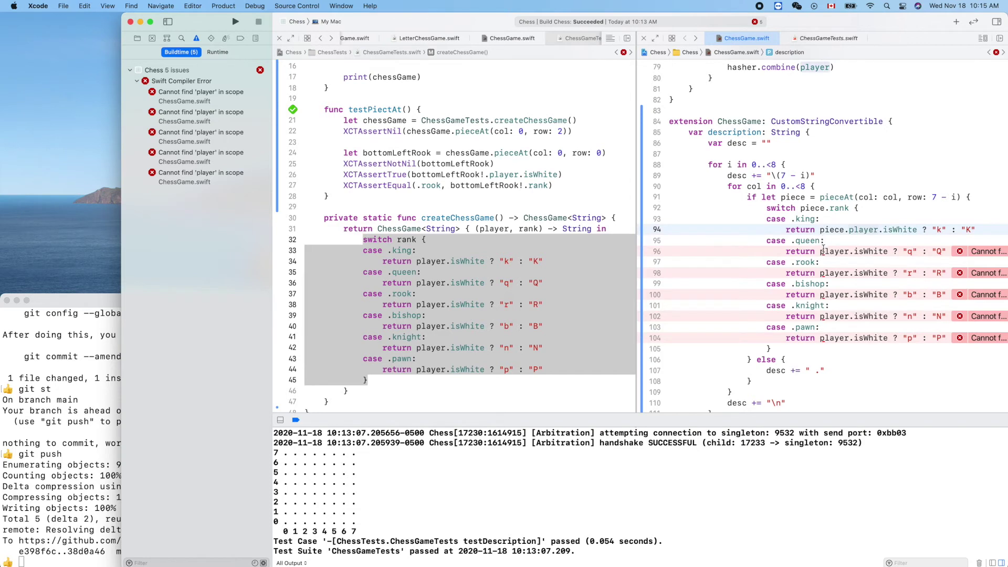
pyautogui.click(820, 251)
pyautogui.press('super+v')
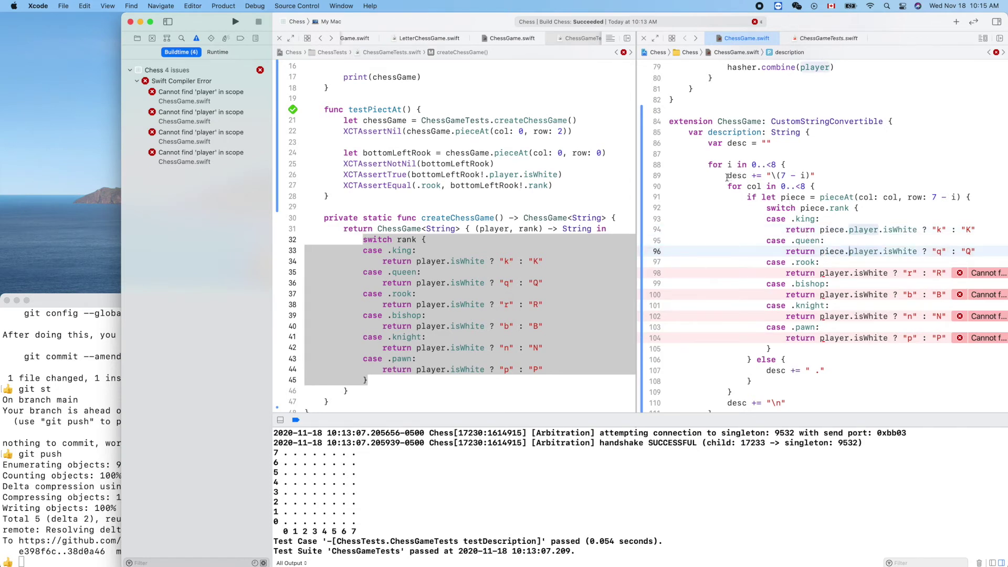
# Make the king case append its letter with desc += instead of return, copying desc += for reuse.
pyautogui.moveTo(727, 176); pyautogui.dragTo(768, 176)
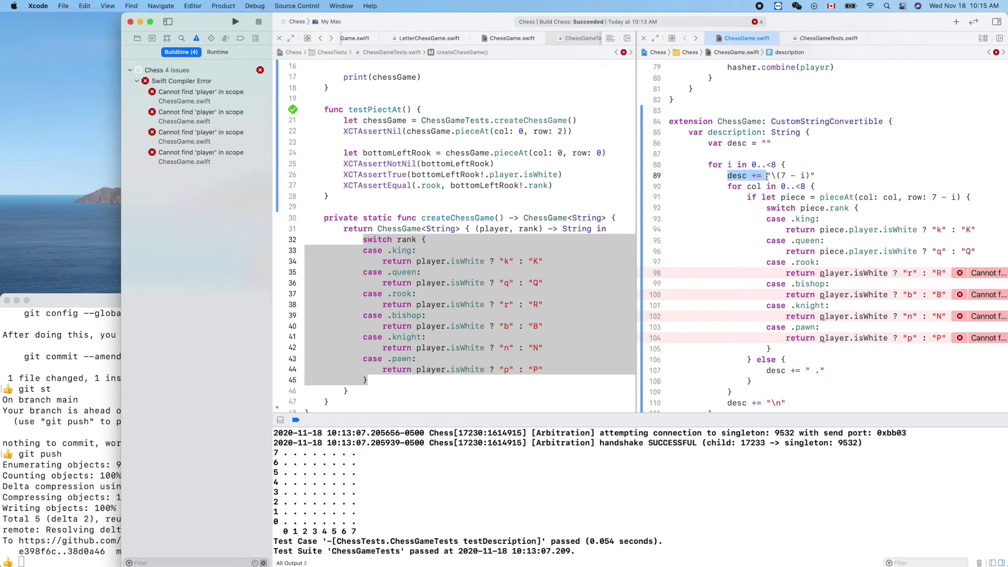
pyautogui.press('super+c')
pyautogui.doubleClick(800, 229)
pyautogui.press('super+v')
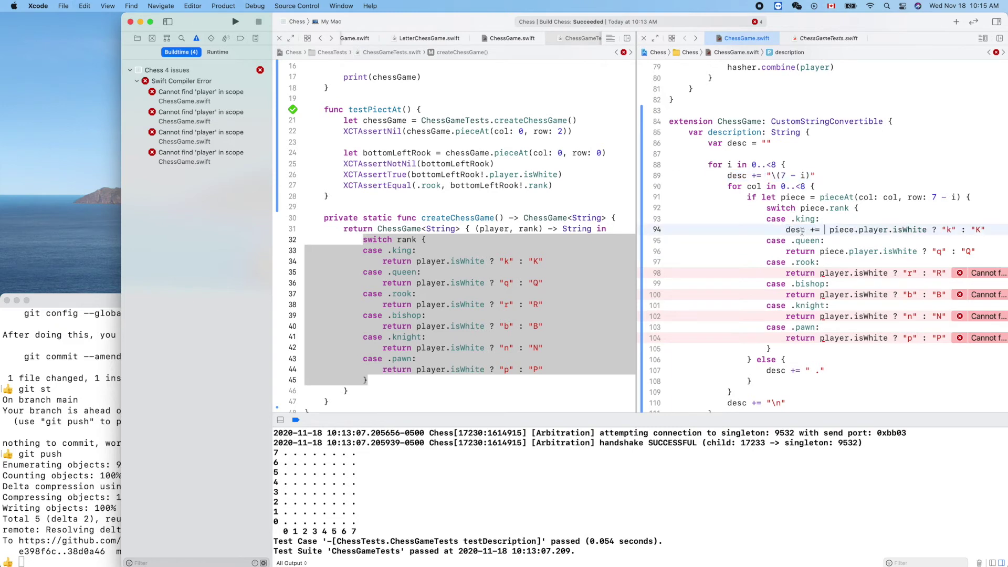
pyautogui.doubleClick(800, 251)
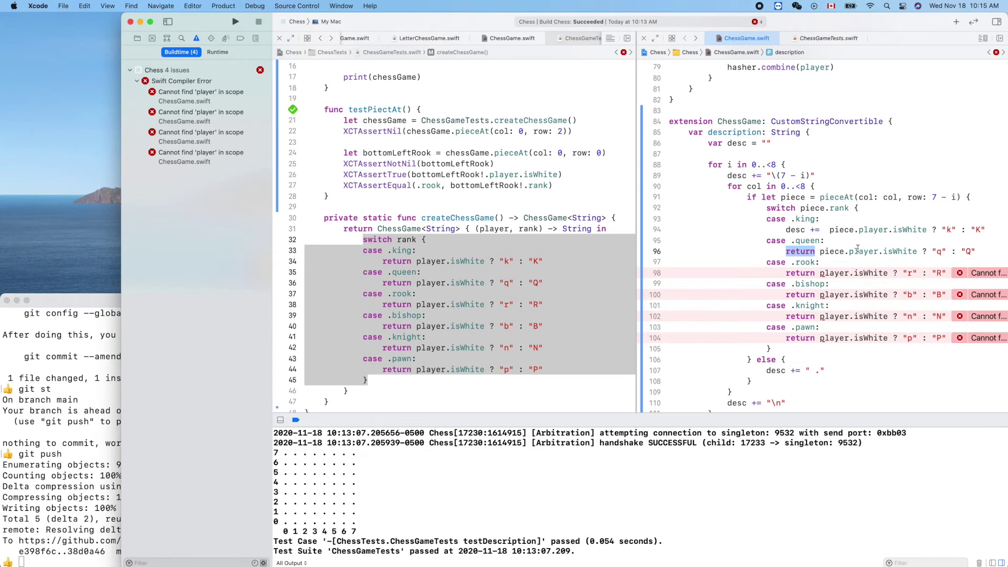
pyautogui.click(830, 229)
pyautogui.press('BackSpace')
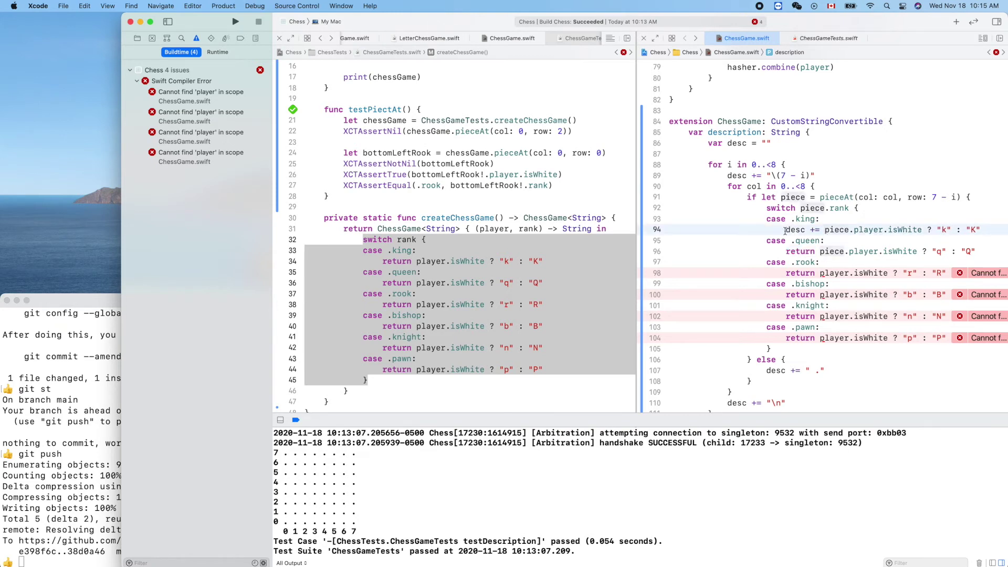
pyautogui.moveTo(786, 229); pyautogui.dragTo(822, 229)
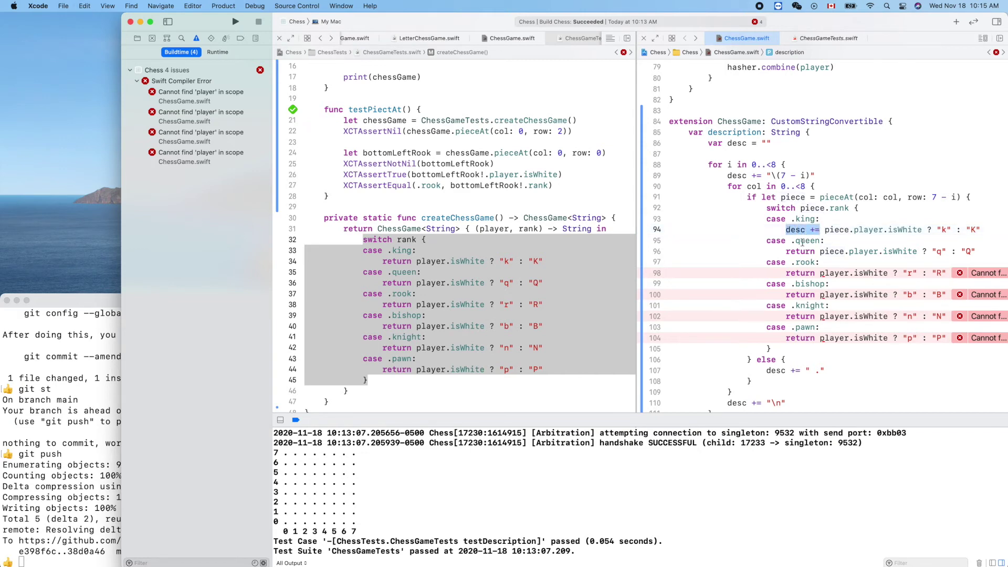
pyautogui.doubleClick(803, 252)
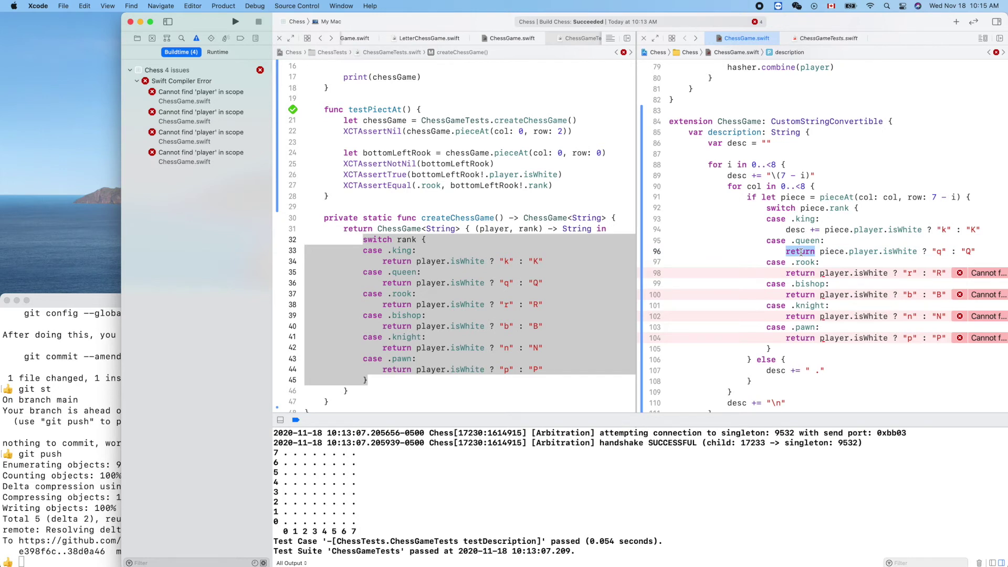
pyautogui.press('alt+super+f')
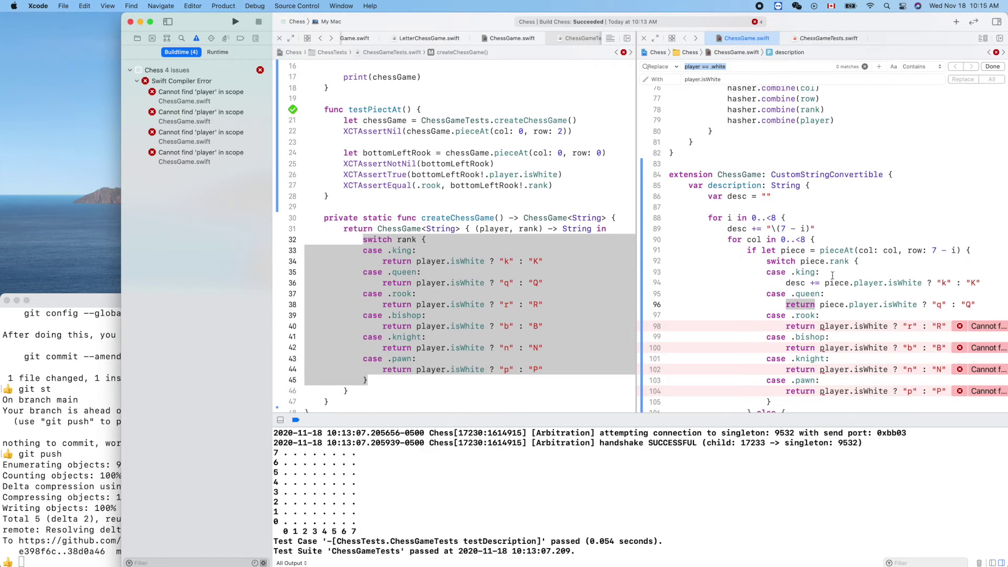
pyautogui.write('retu')
pyautogui.write('rn')
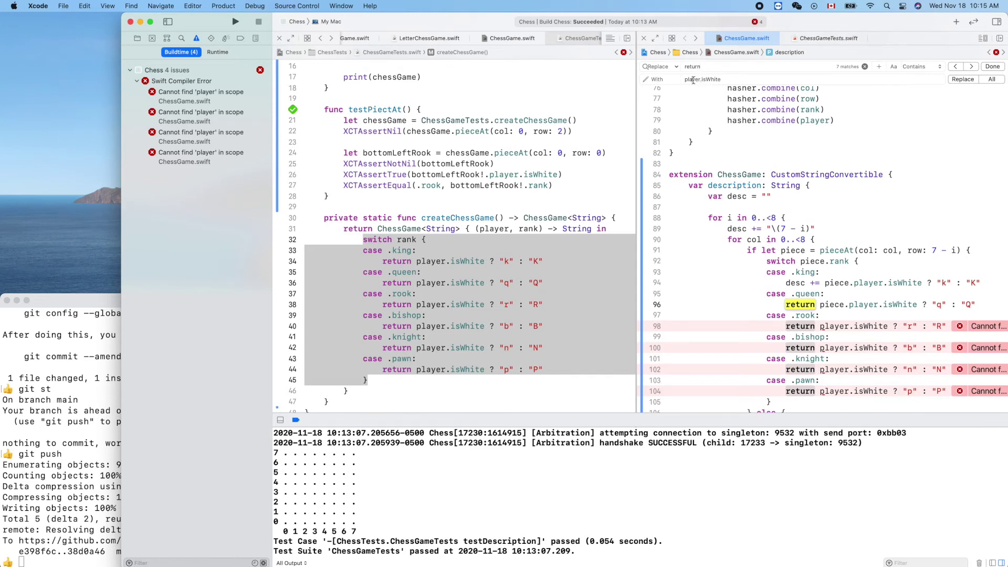
# Replace every remaining return in the description switch with desc += via find-and-replace.
pyautogui.tripleClick(692, 80)
pyautogui.press('super+v')
pyautogui.click(963, 80)
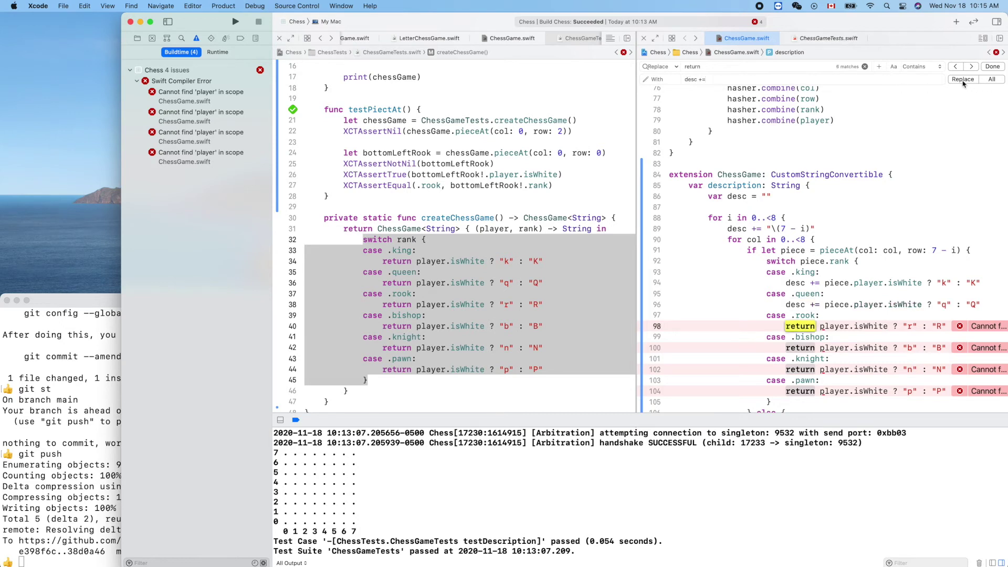
pyautogui.click(963, 79)
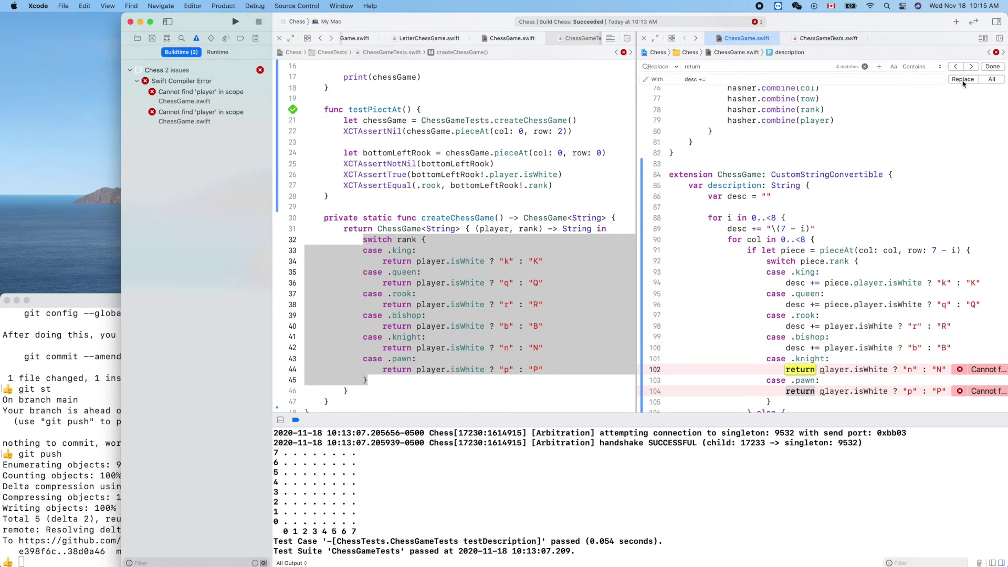
pyautogui.click(963, 80)
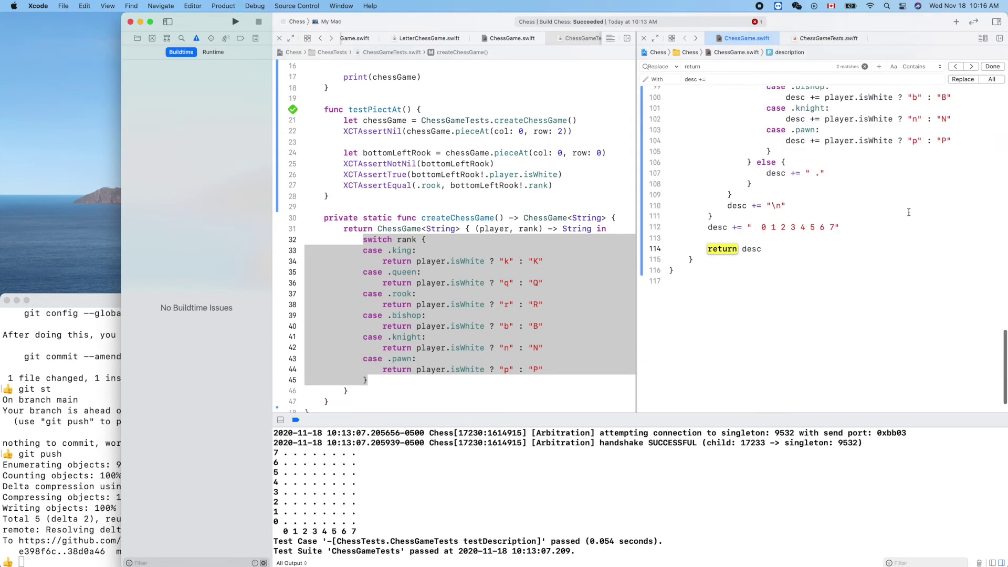
pyautogui.scroll(3, 910, 211)
pyautogui.scroll(5, 911, 210)
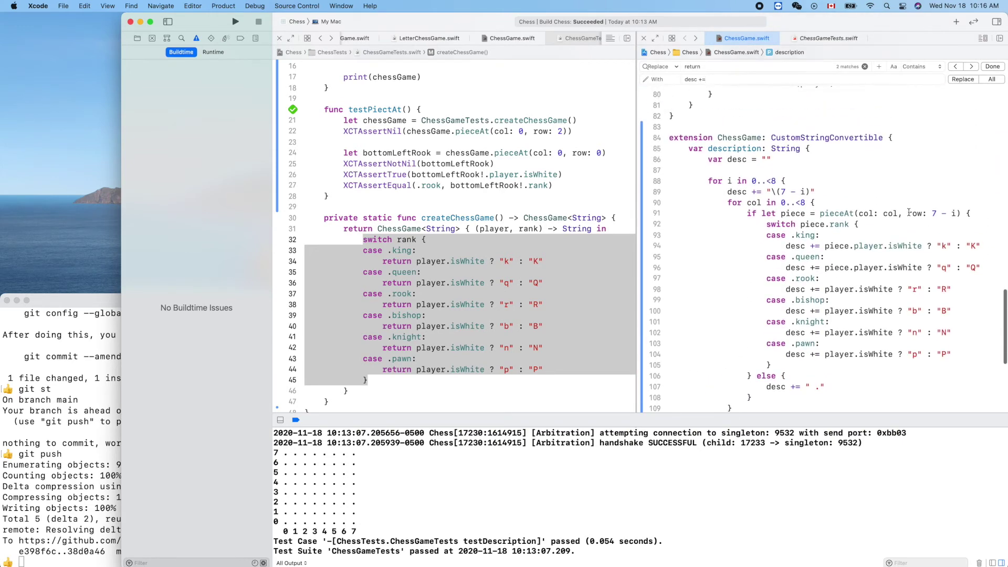
pyautogui.click(851, 334)
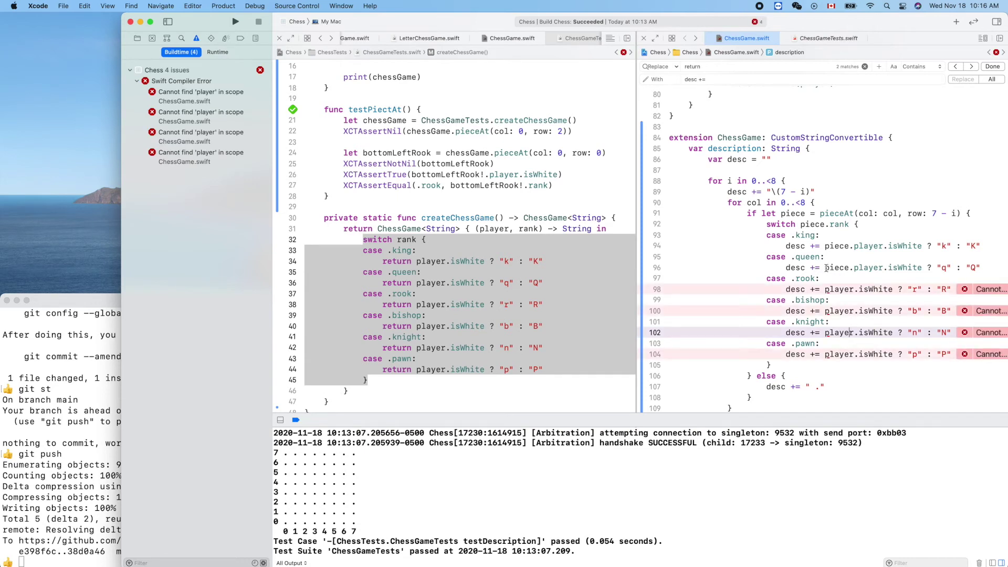
# Set the file search text to player.isWhite, copied from the rook case on line 98.
pyautogui.moveTo(826, 268); pyautogui.dragTo(885, 268)
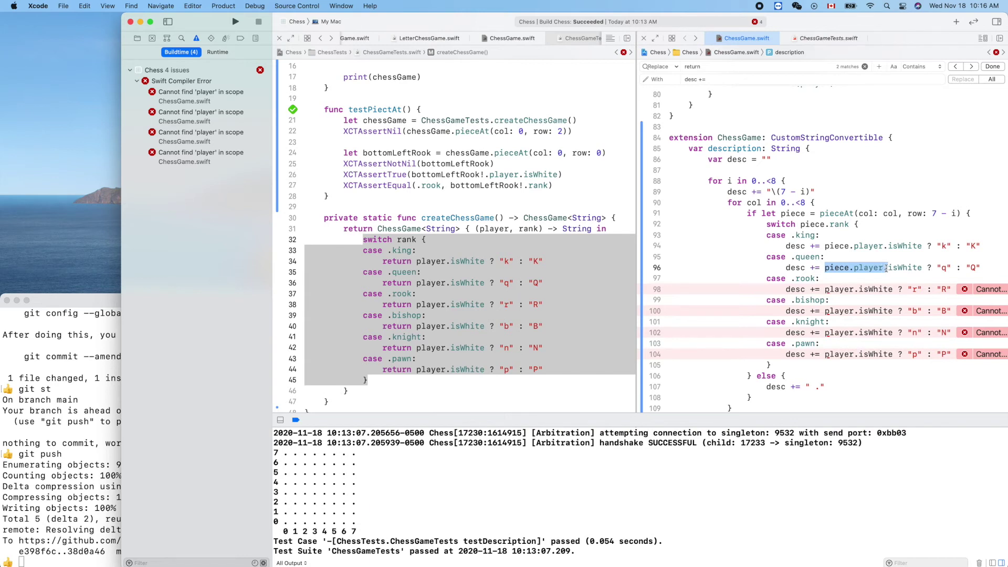
pyautogui.moveTo(889, 267); pyautogui.dragTo(924, 268)
pyautogui.moveTo(825, 289); pyautogui.dragTo(893, 289)
pyautogui.press('super+f')
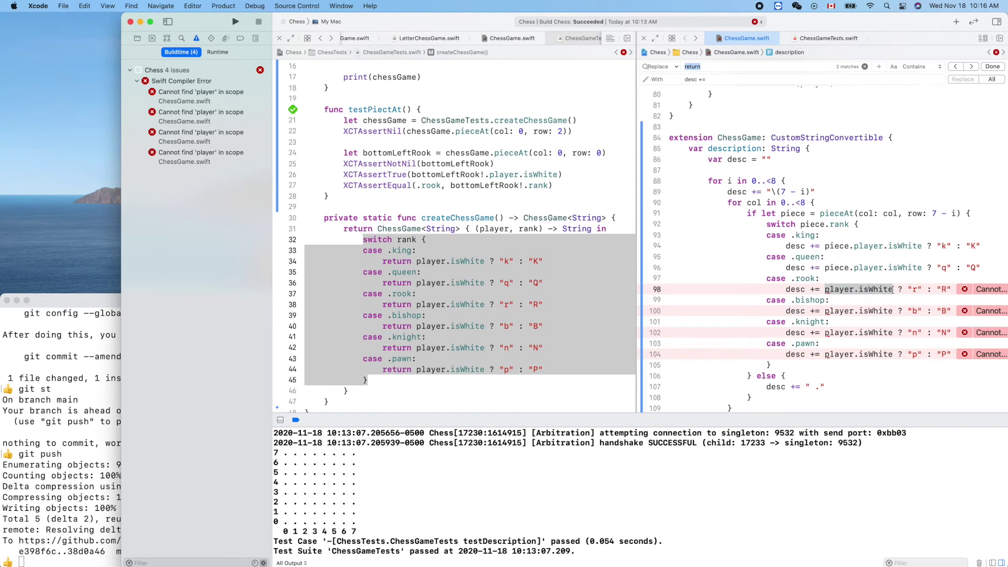
pyautogui.click(864, 290)
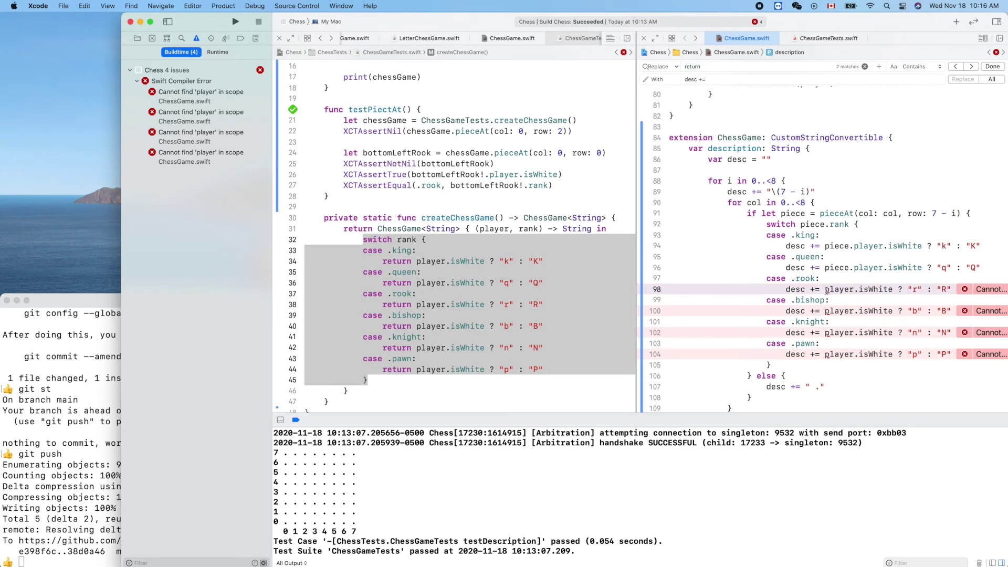
pyautogui.moveTo(827, 291); pyautogui.dragTo(894, 290)
pyautogui.press('super+c')
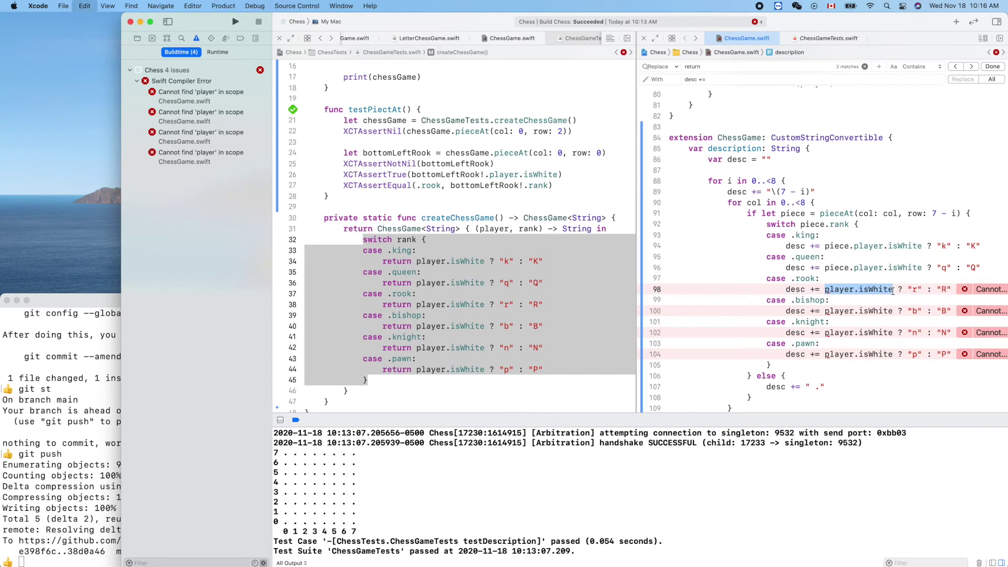
pyautogui.doubleClick(692, 66)
pyautogui.press('super+v')
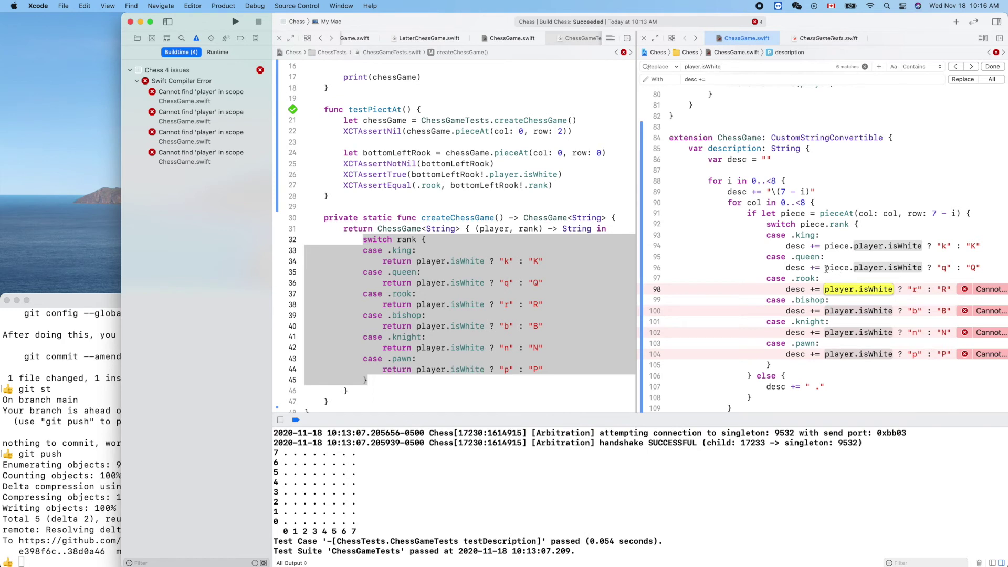
# Set the replacement to piece.player.isWhite and apply it to the rook and bishop cases on lines 98 and 100.
pyautogui.moveTo(826, 268); pyautogui.dragTo(923, 269)
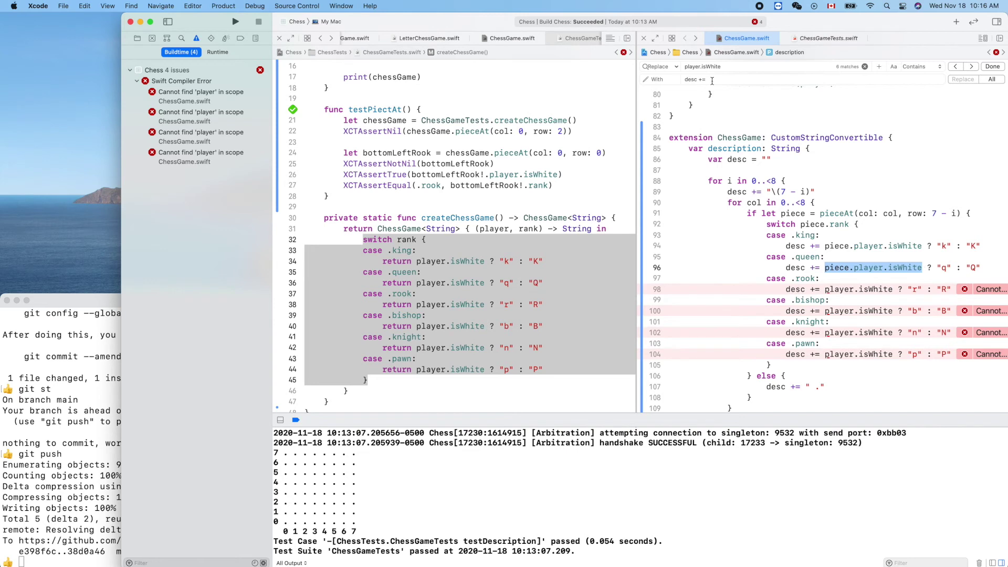
pyautogui.moveTo(713, 79); pyautogui.dragTo(658, 76)
pyautogui.press('super+v')
pyautogui.press('super+g')
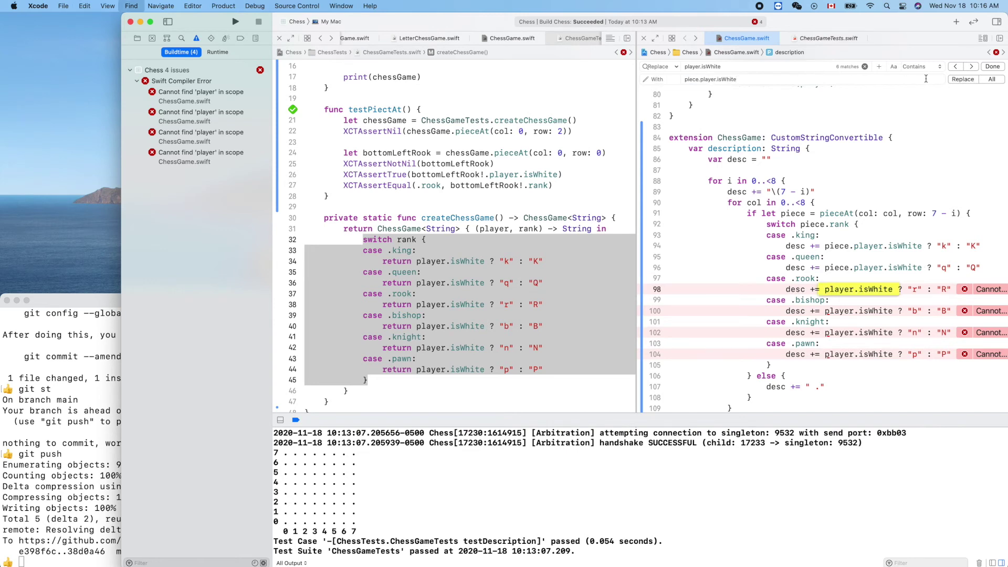
pyautogui.click(963, 79)
pyautogui.click(963, 80)
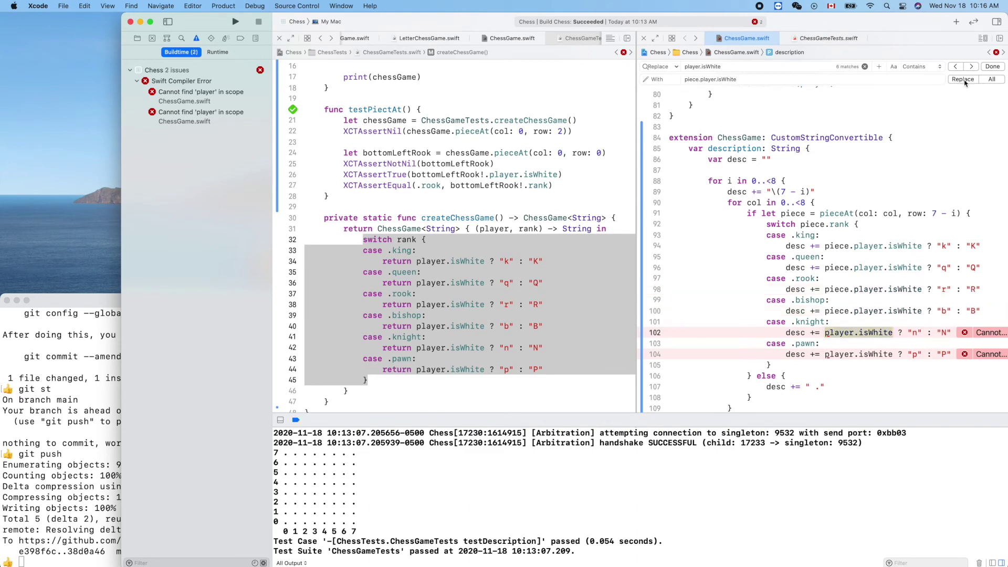
# Apply the piece.player.isWhite replacement to lines 102 and 104, then run testDescription, which passes.
pyautogui.click(963, 80)
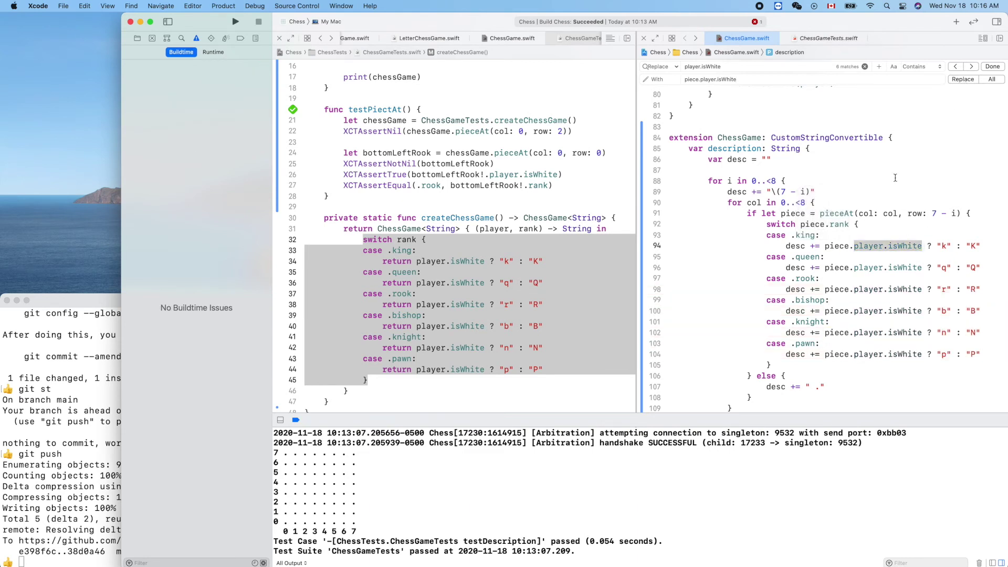
pyautogui.scroll(-3, 888, 202)
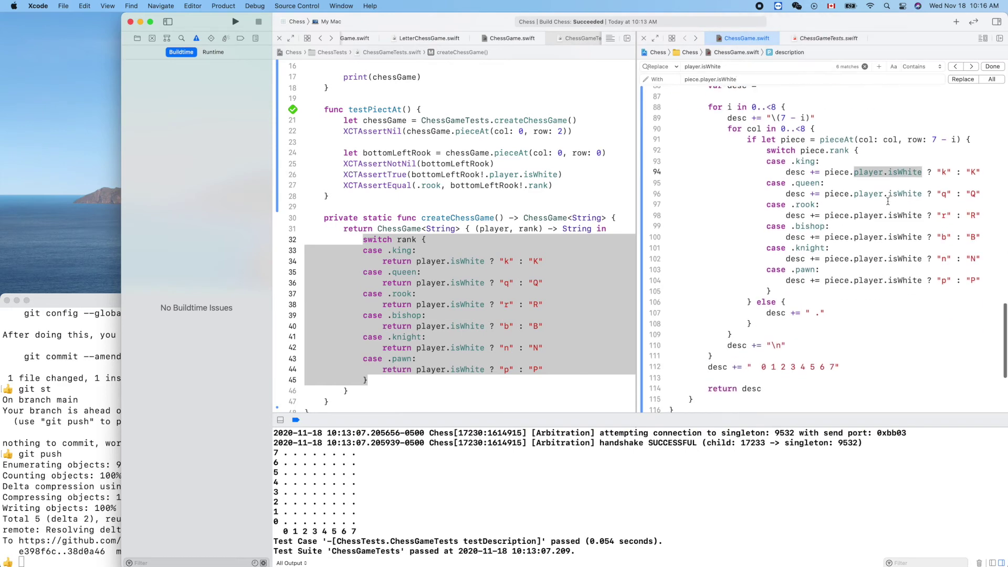
pyautogui.scroll(3, 888, 201)
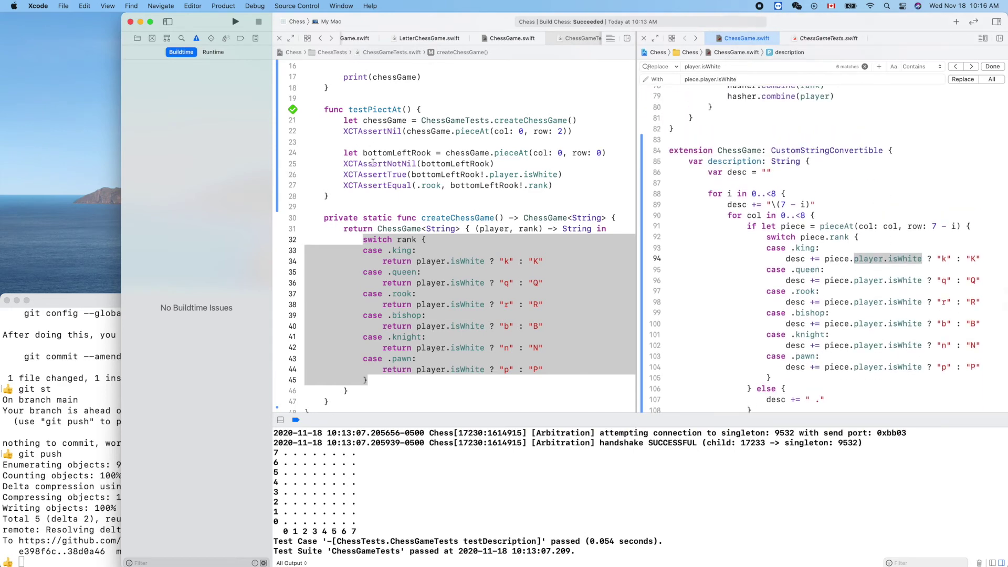
pyautogui.scroll(5, 404, 148)
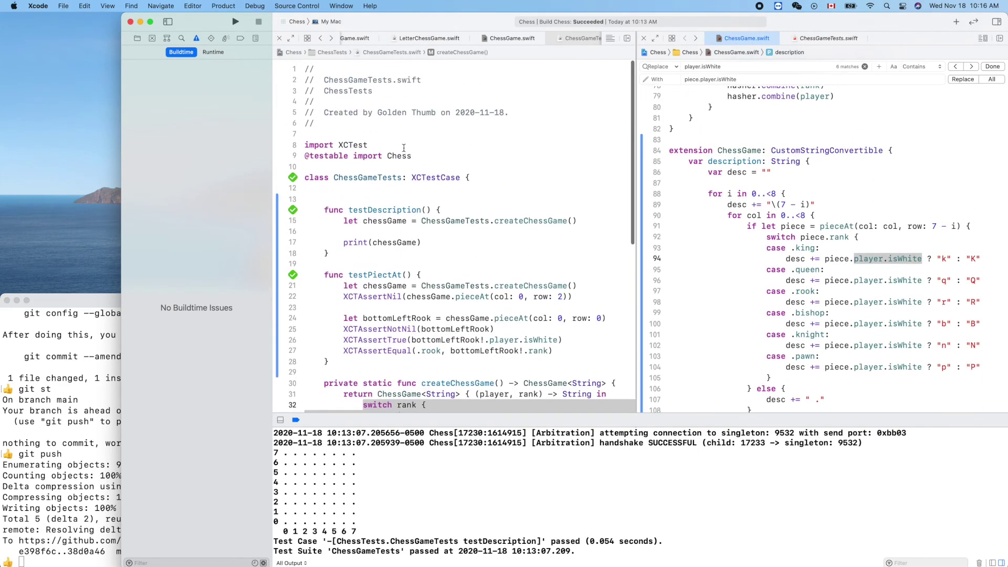
pyautogui.click(293, 208)
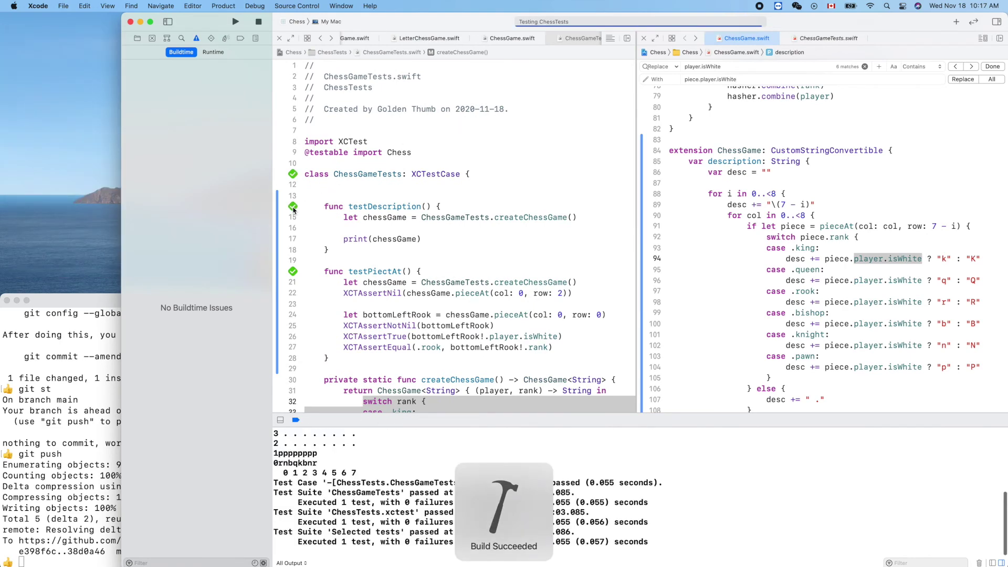
pyautogui.scroll(4, 353, 464)
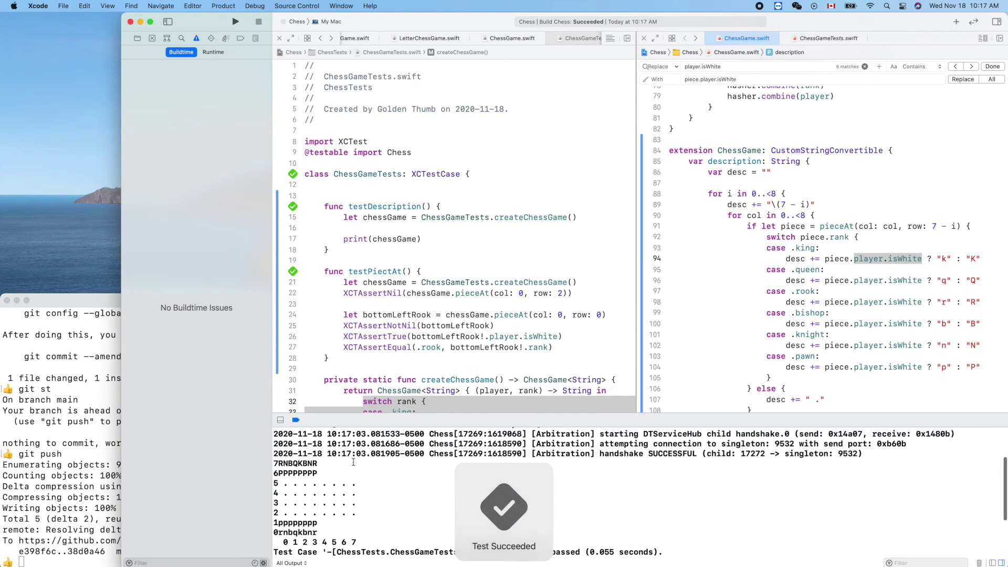
pyautogui.scroll(-2, 354, 463)
pyautogui.scroll(2, 354, 463)
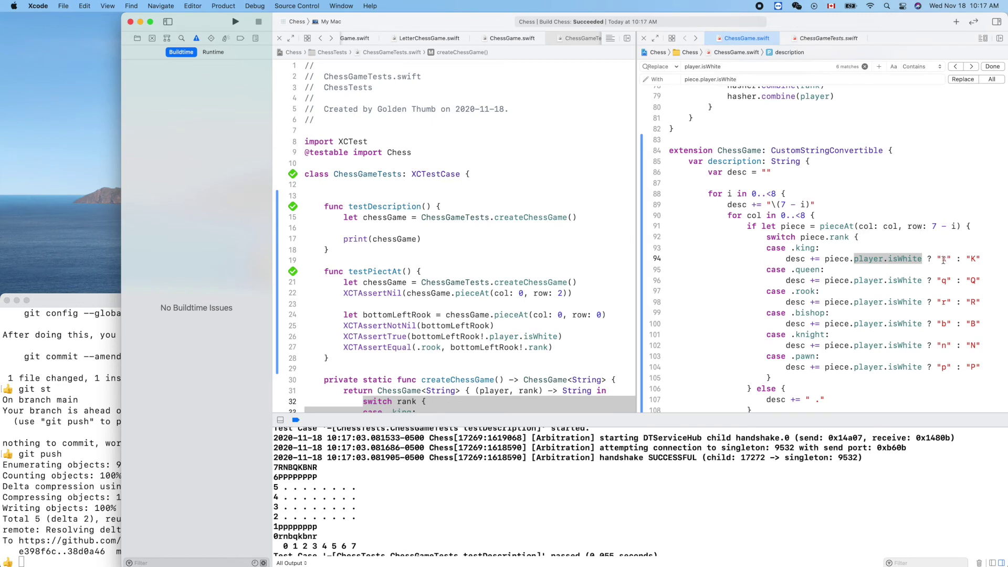
pyautogui.click(943, 259)
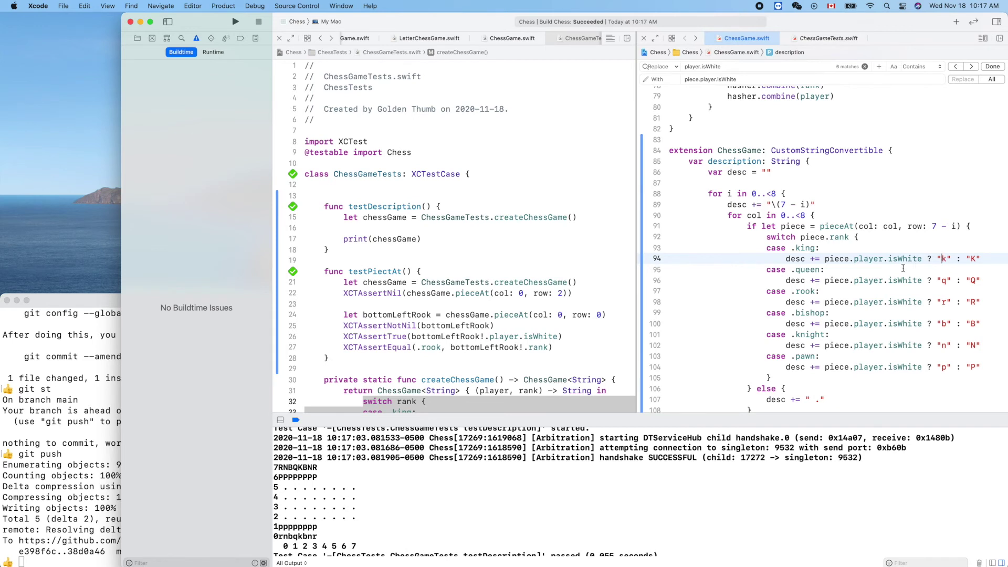
pyautogui.scroll(-2, 943, 260)
pyautogui.scroll(-3, 904, 269)
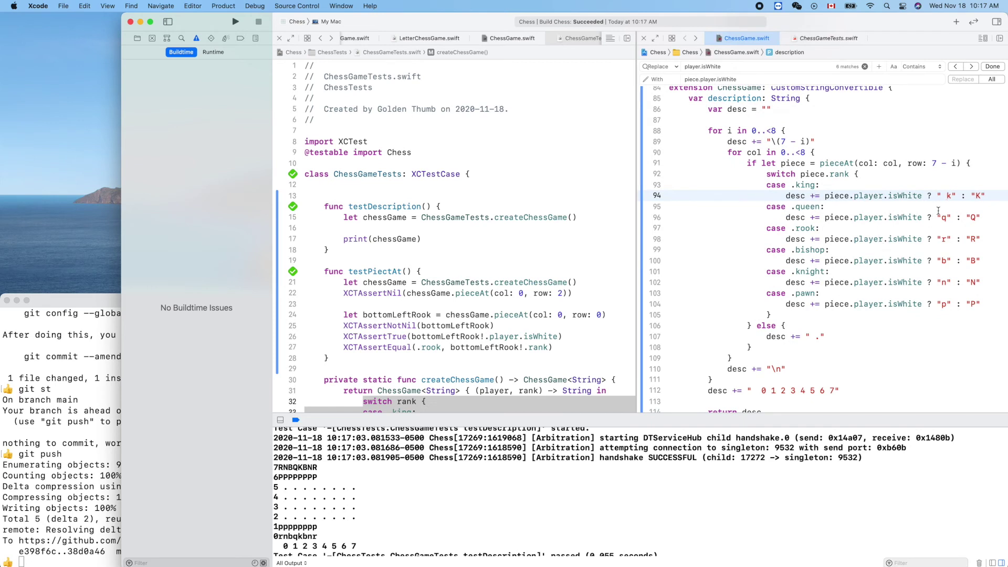
# Add desc += " " under the if-let piece check so a space precedes each piece letter.
pyautogui.press('BackSpace')
pyautogui.click(775, 339)
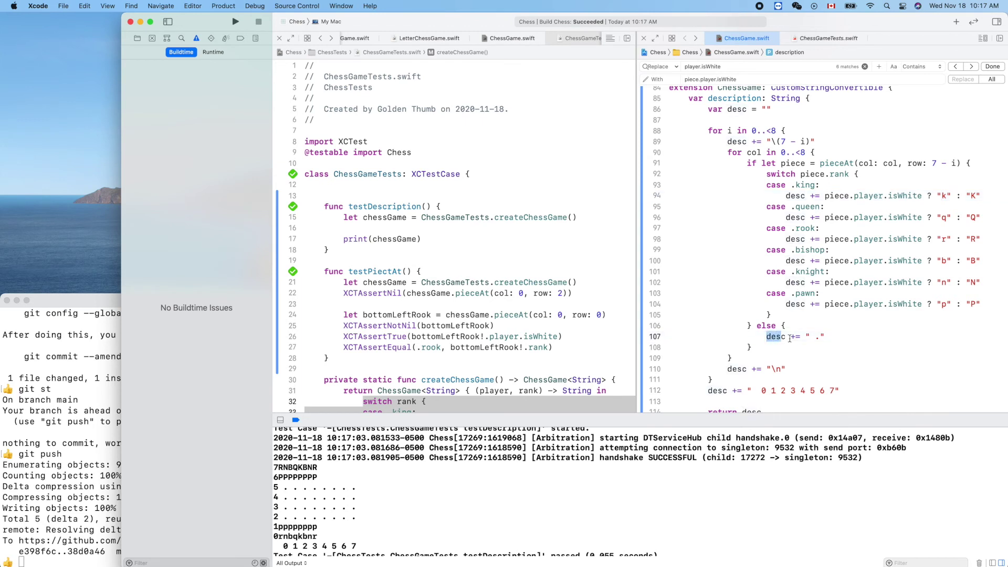
pyautogui.moveTo(767, 337); pyautogui.dragTo(830, 336)
pyautogui.click(974, 163)
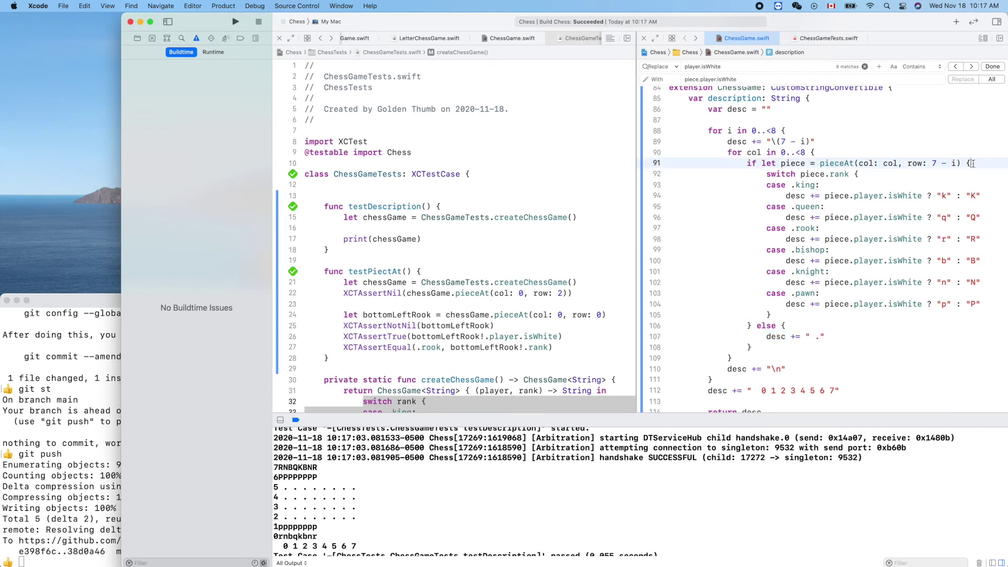
pyautogui.press('Return')
pyautogui.press('super+v')
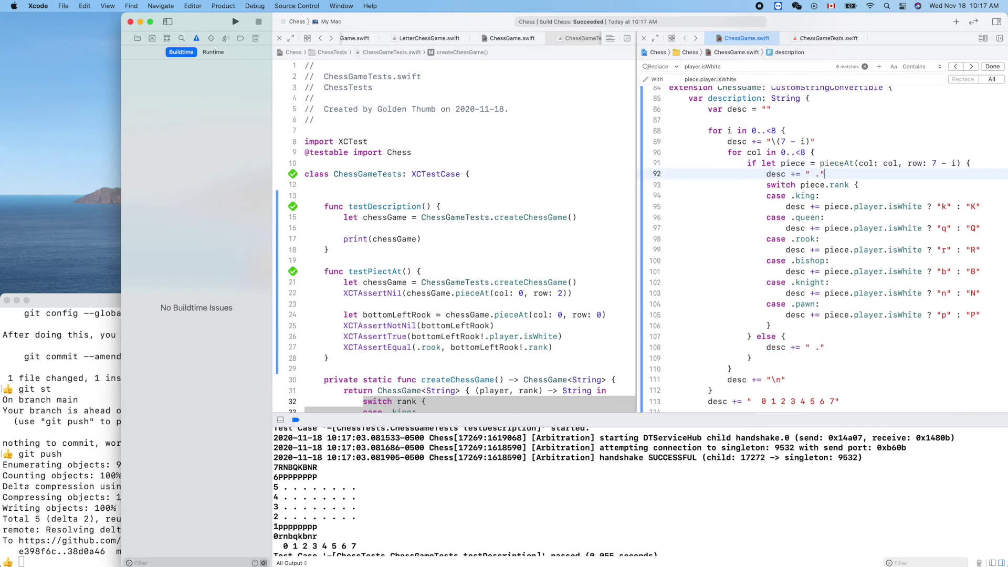
pyautogui.press('BackSpace')
pyautogui.scroll(-3, 489, 268)
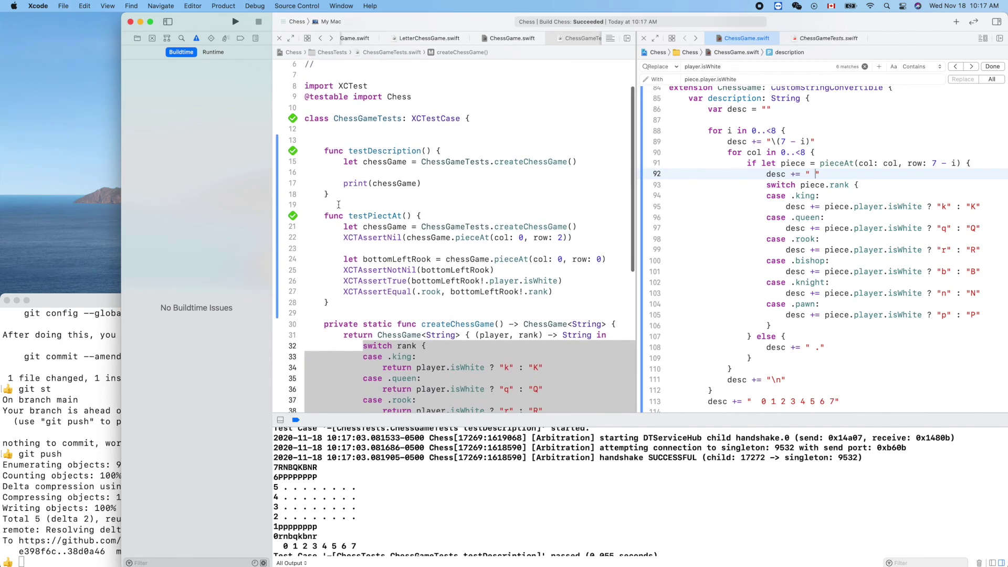
# Run testDescription and check the printed pawn row's spacing in the console, showing the project file list.
pyautogui.click(293, 151)
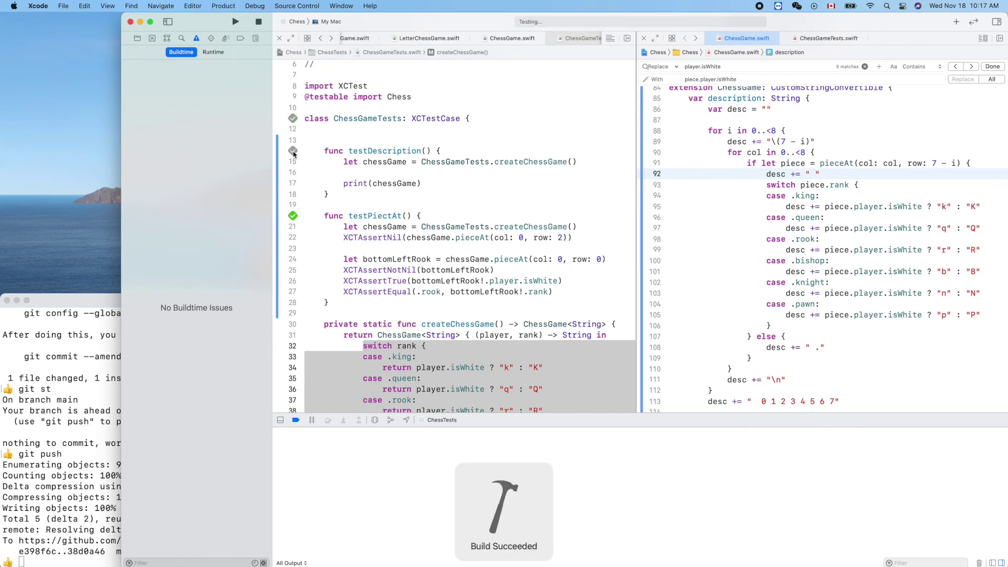
pyautogui.scroll(3, 348, 490)
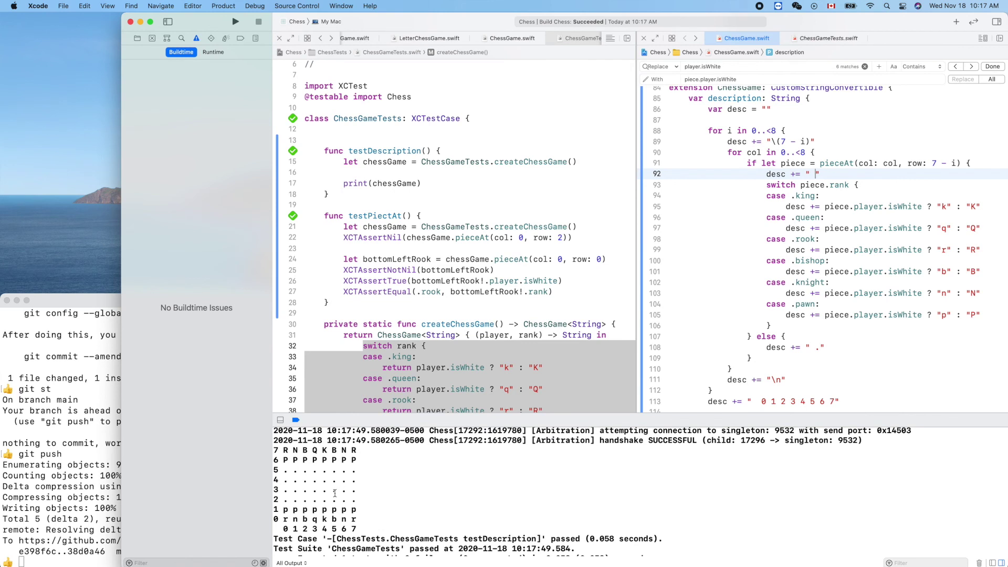
pyautogui.moveTo(335, 494); pyautogui.dragTo(319, 460)
pyautogui.click(137, 39)
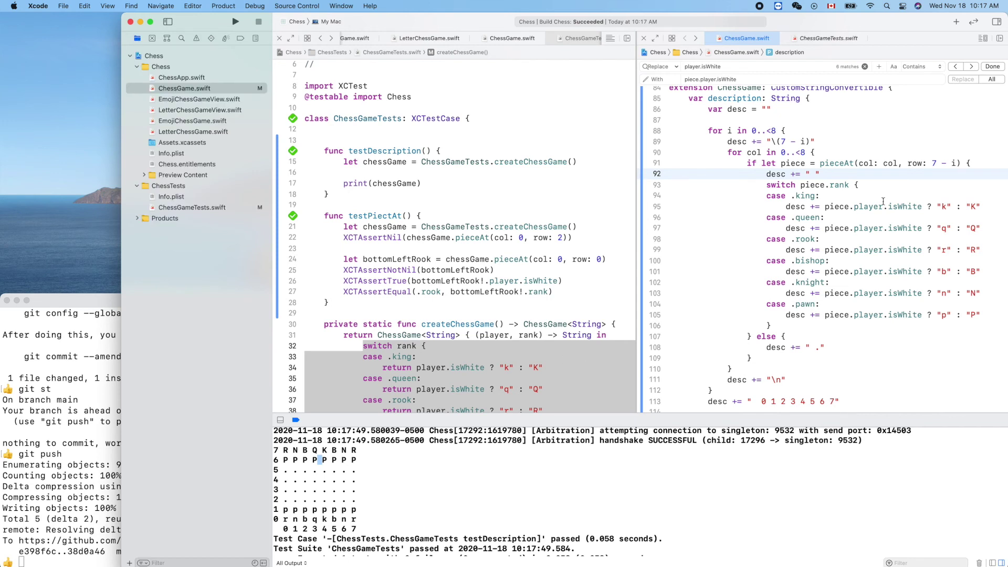
# Remove the stray space before k in the white king string and bring Terminal to the front.
pyautogui.click(940, 206)
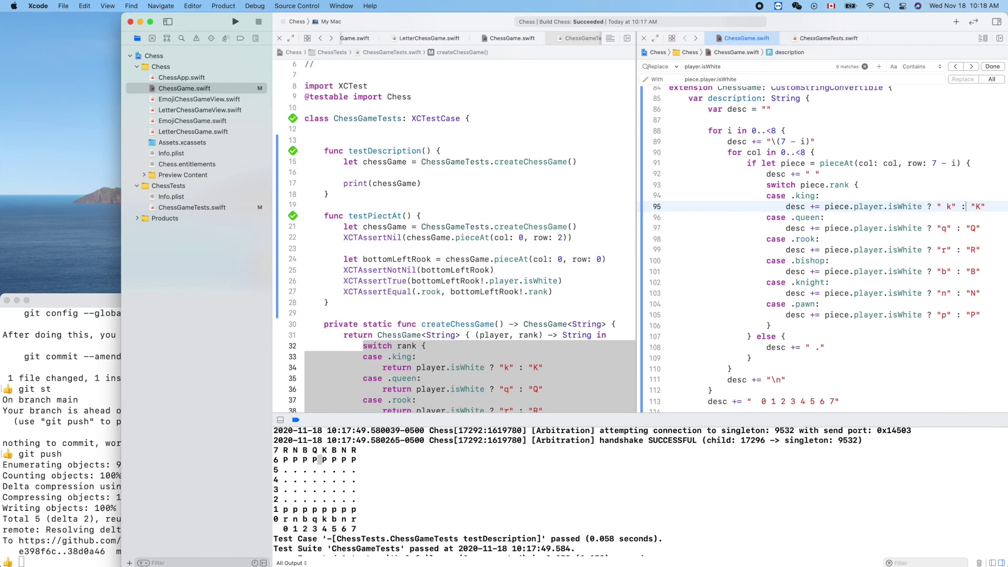
pyautogui.press('BackSpace')
pyautogui.scroll(-2, 870, 326)
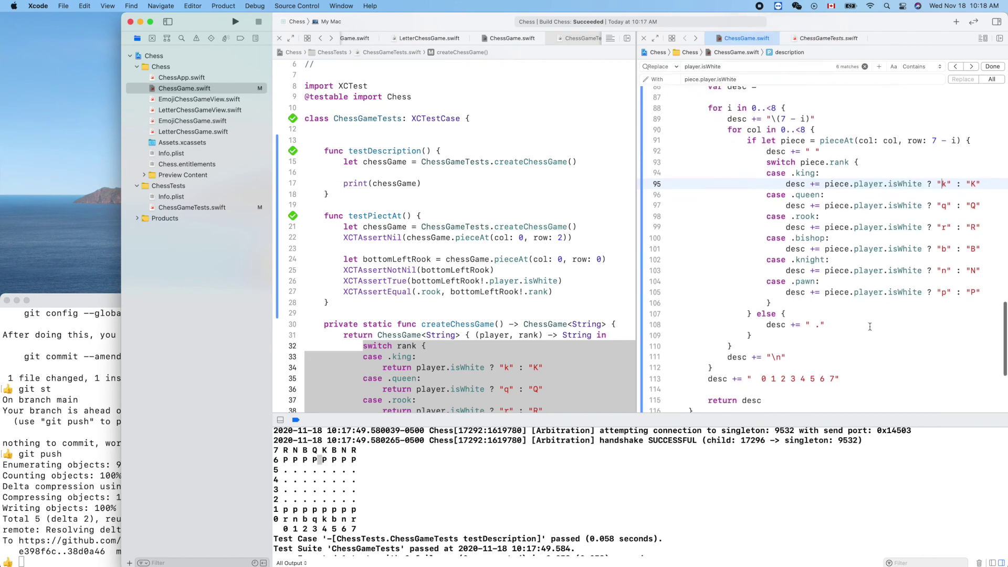
pyautogui.click(527, 480)
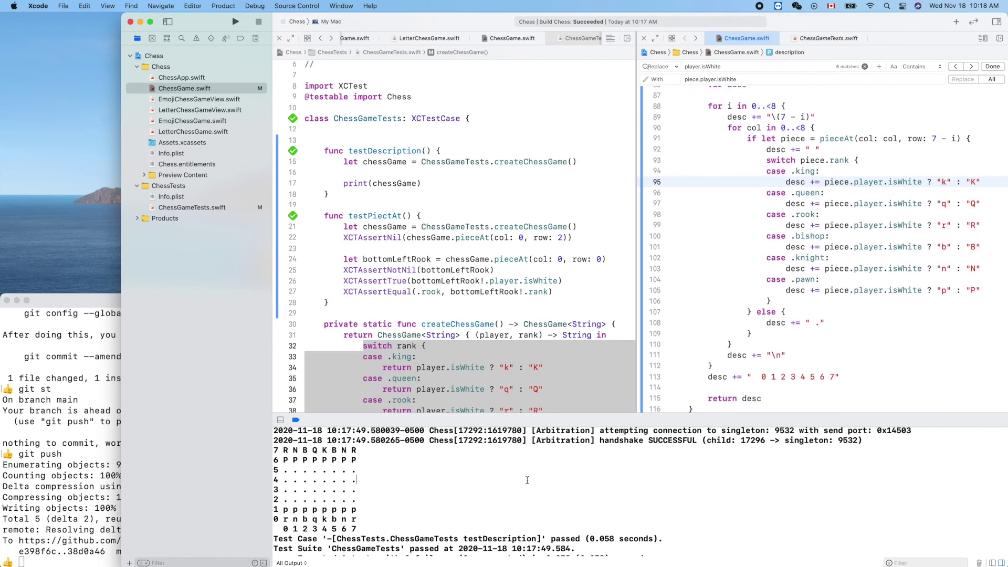
pyautogui.click(82, 491)
pyautogui.write('git')
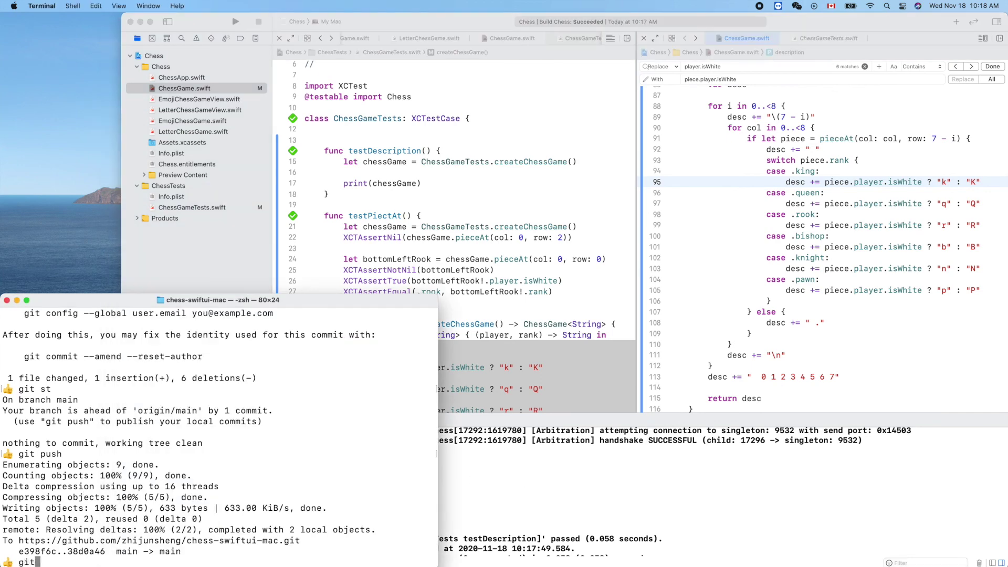
pyautogui.write(' st')
# Check git status and commit all changes with the message "implemented description of ChessGame".
pyautogui.press('Return')
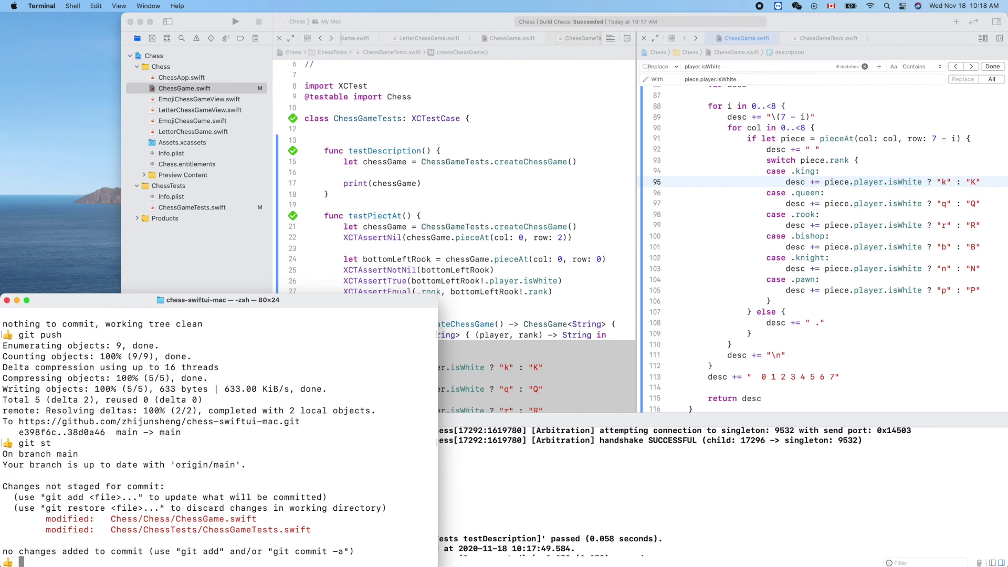
pyautogui.write('git st')
pyautogui.press('BackSpace')
pyautogui.press('BackSpace')
pyautogui.write('ci -a')
pyautogui.press('Return')
pyautogui.write('iimp')
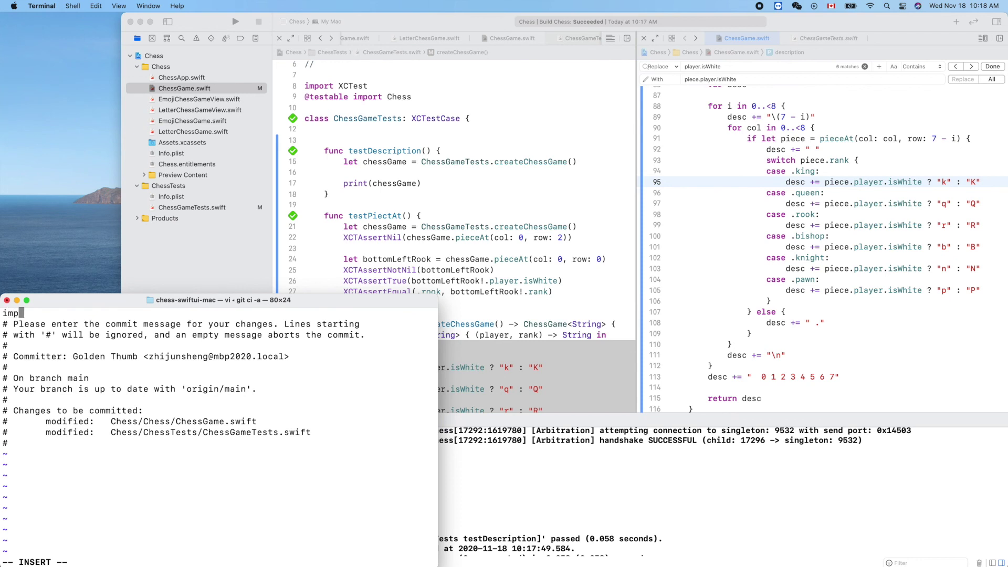
pyautogui.write('lemented ')
pyautogui.write('desc')
pyautogui.write('ription')
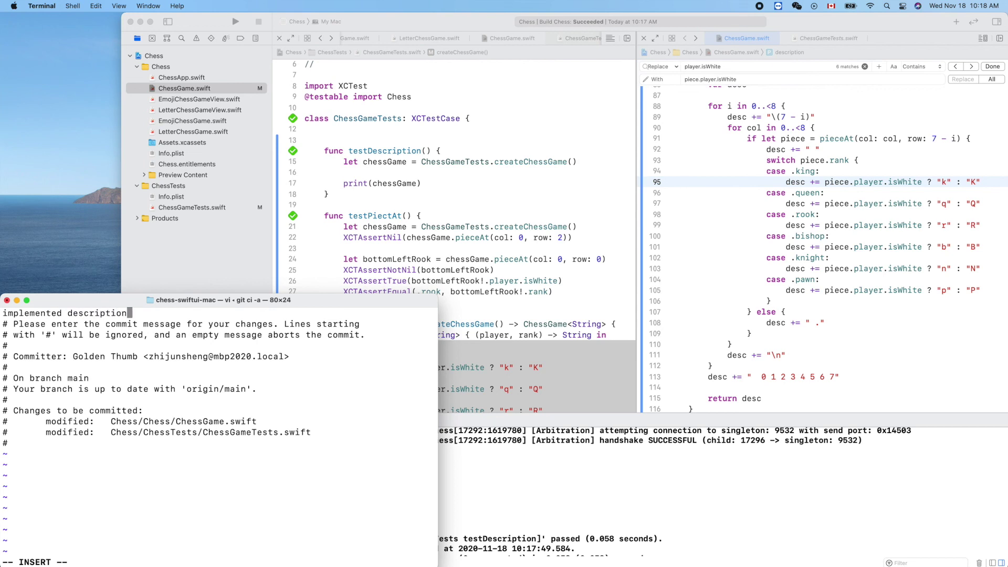
pyautogui.write(' of Che')
pyautogui.write('ssGam')
pyautogui.write('e')
pyautogui.press('Escape')
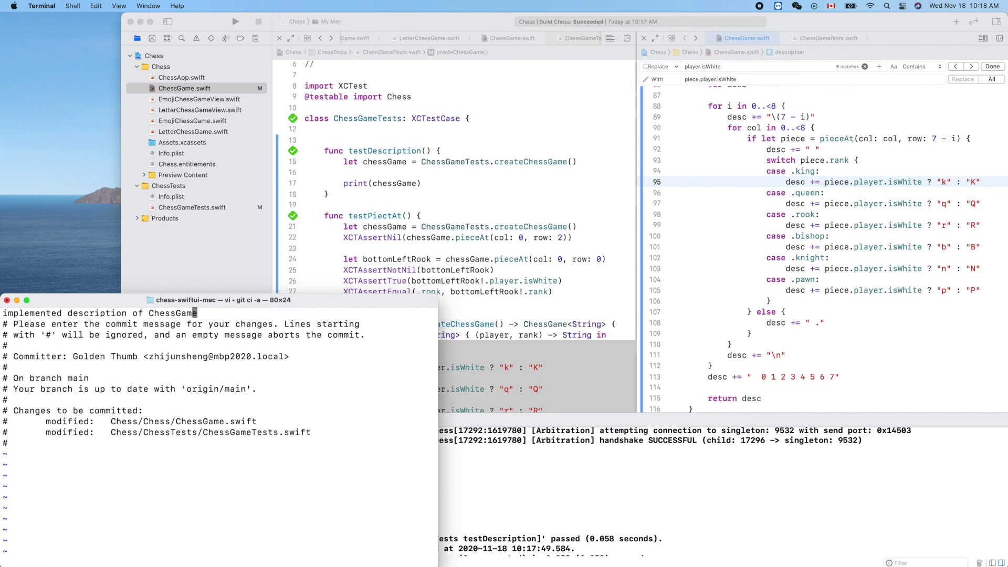
pyautogui.write(':wq')
pyautogui.press('Return')
pyautogui.write('gi')
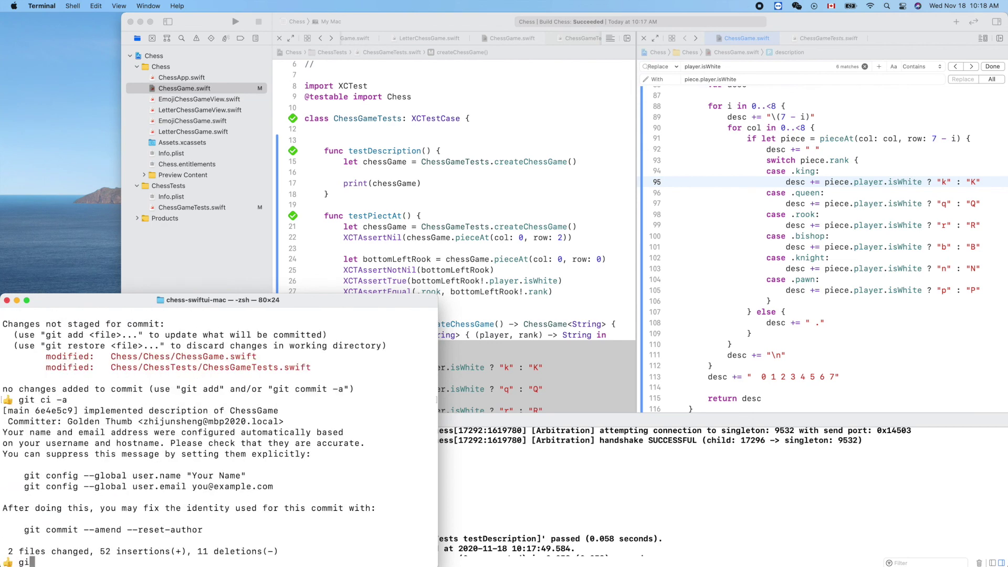
pyautogui.write('t ')
pyautogui.write('st')
# Confirm a clean working tree with git st and push the commit to origin main.
pyautogui.press('Return')
pyautogui.write('gi')
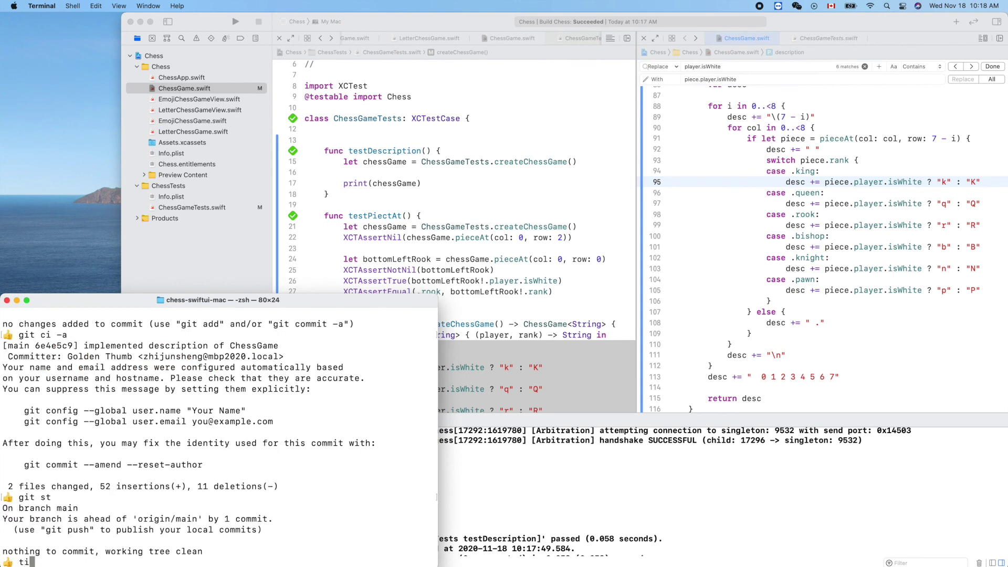
pyautogui.write('t push')
pyautogui.press('Return')
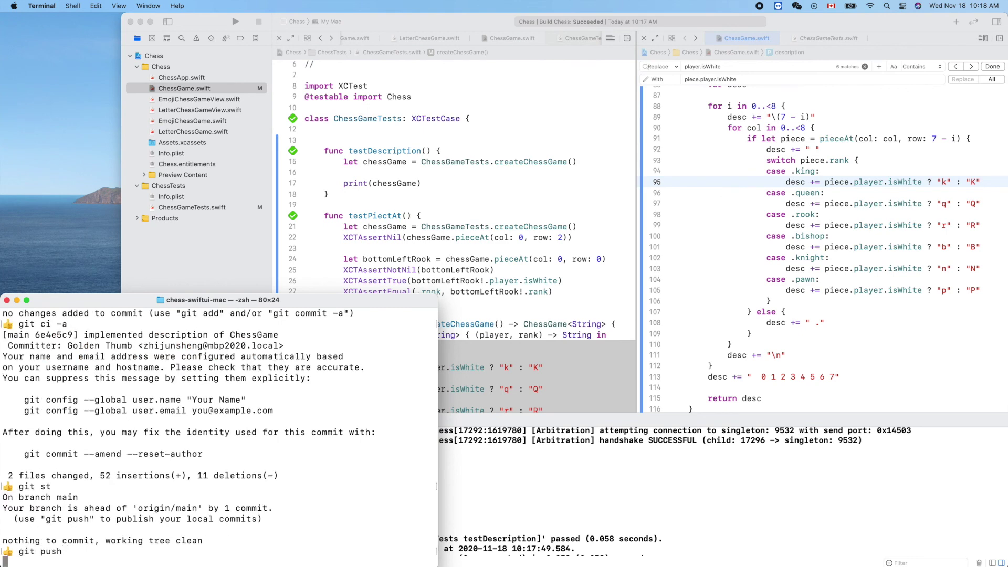